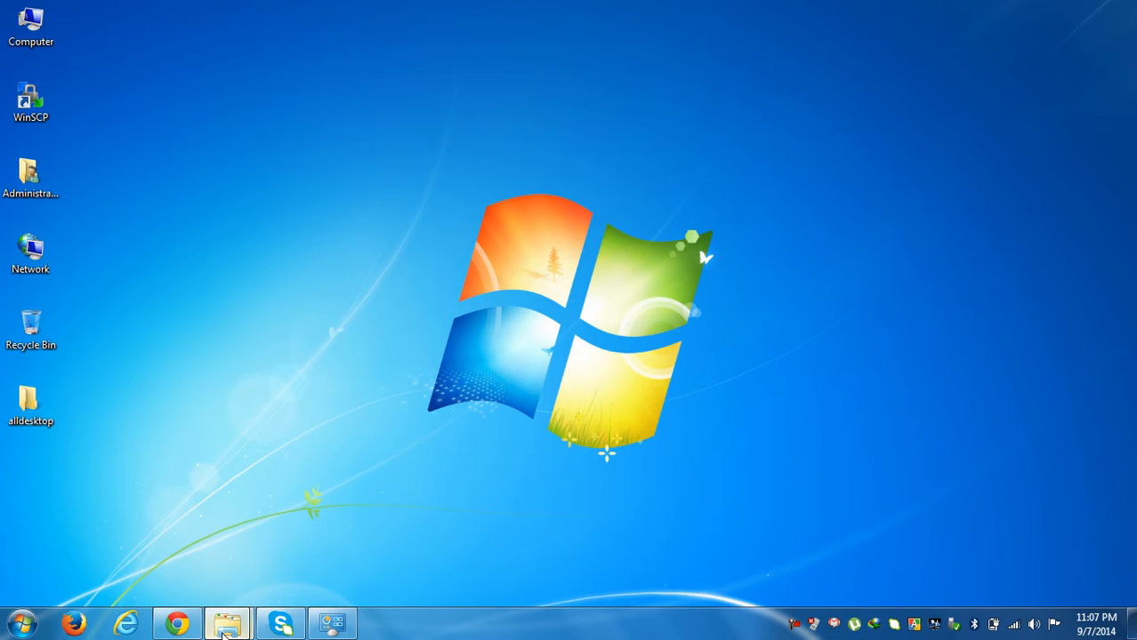
- Browse the virtual folder on the removable disk, including the Ultra-iso subfolder, to locate the installer files
mouse_move(227, 624)
click(320, 534)
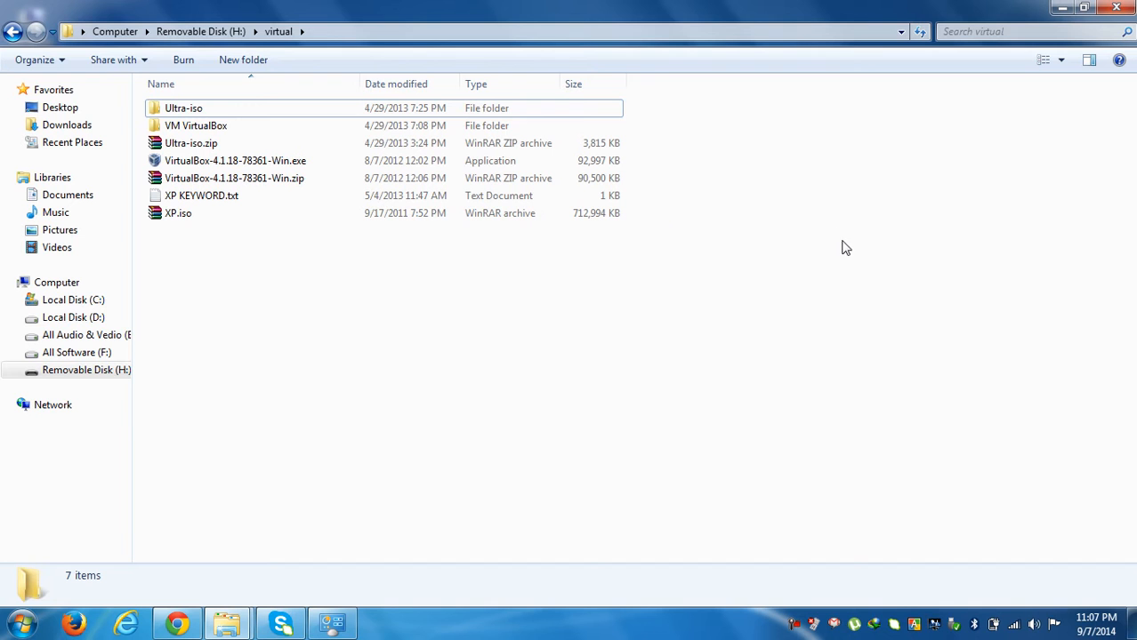
click(200, 161)
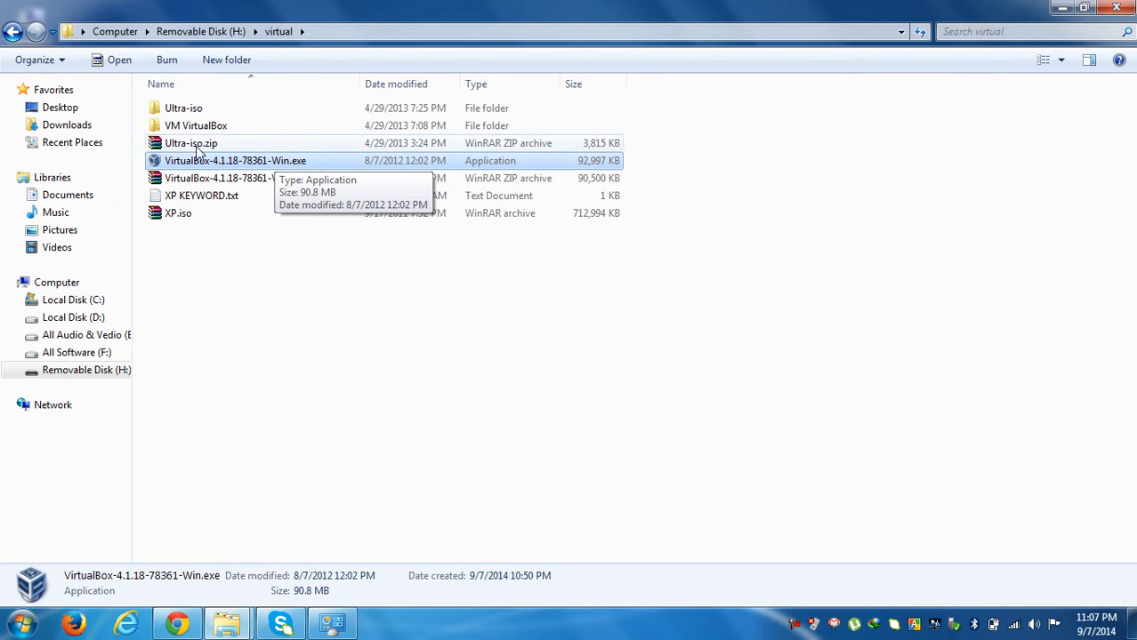
double_click(189, 109)
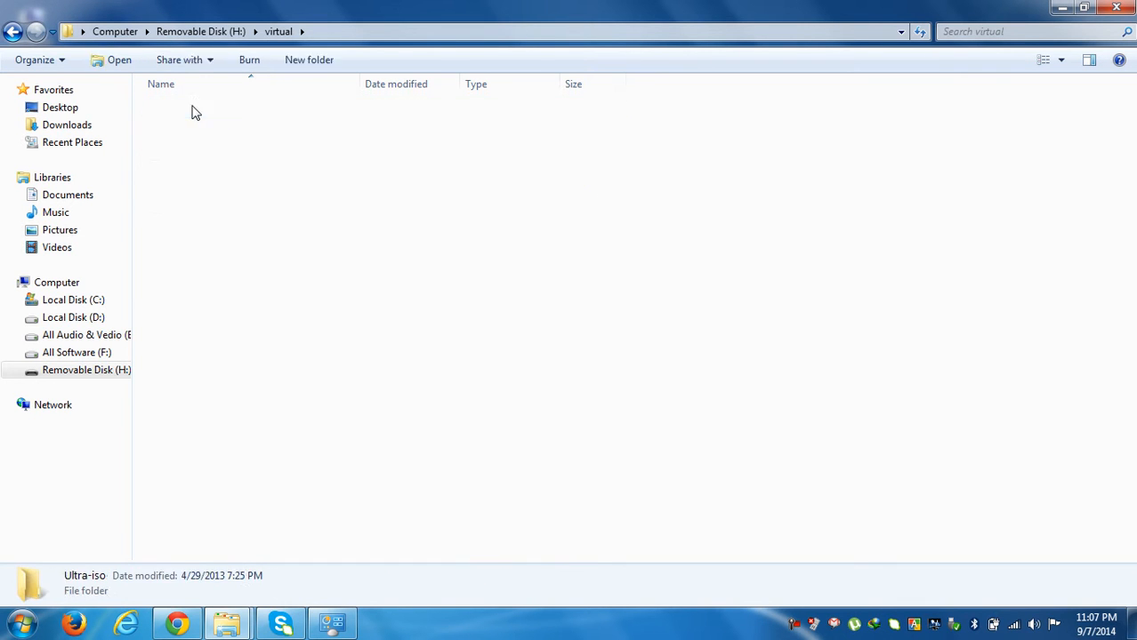
click(15, 37)
click(182, 216)
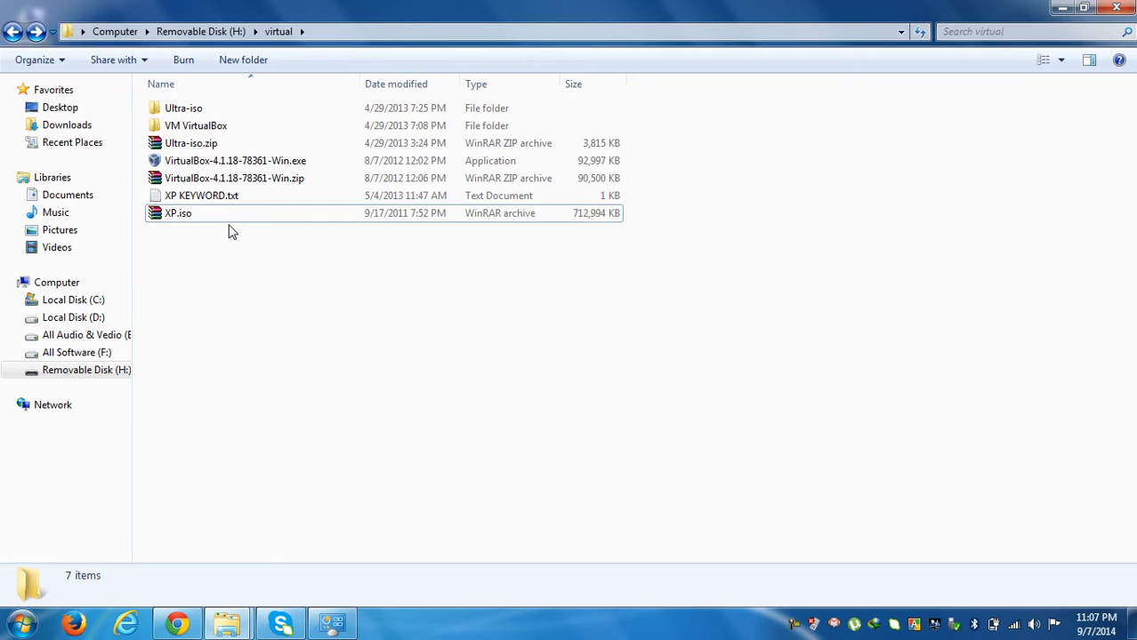
- Run the VirtualBox-4.1.18-78361-Win.exe installer, keep the default features and location, accept the network interfaces warning, and install
double_click(224, 161)
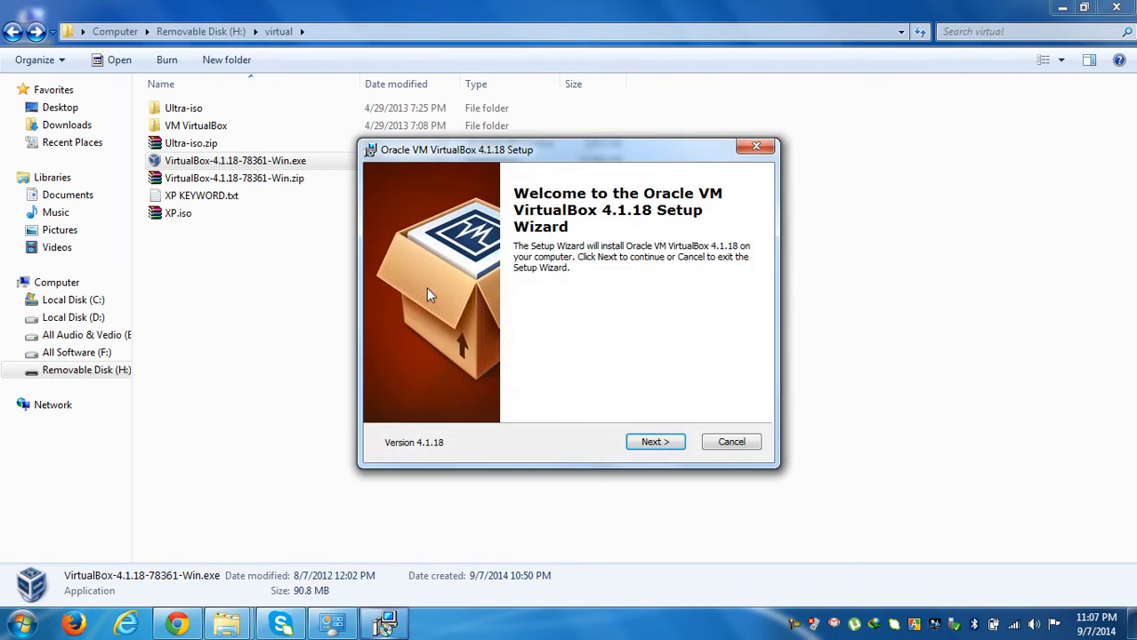
click(649, 451)
click(650, 450)
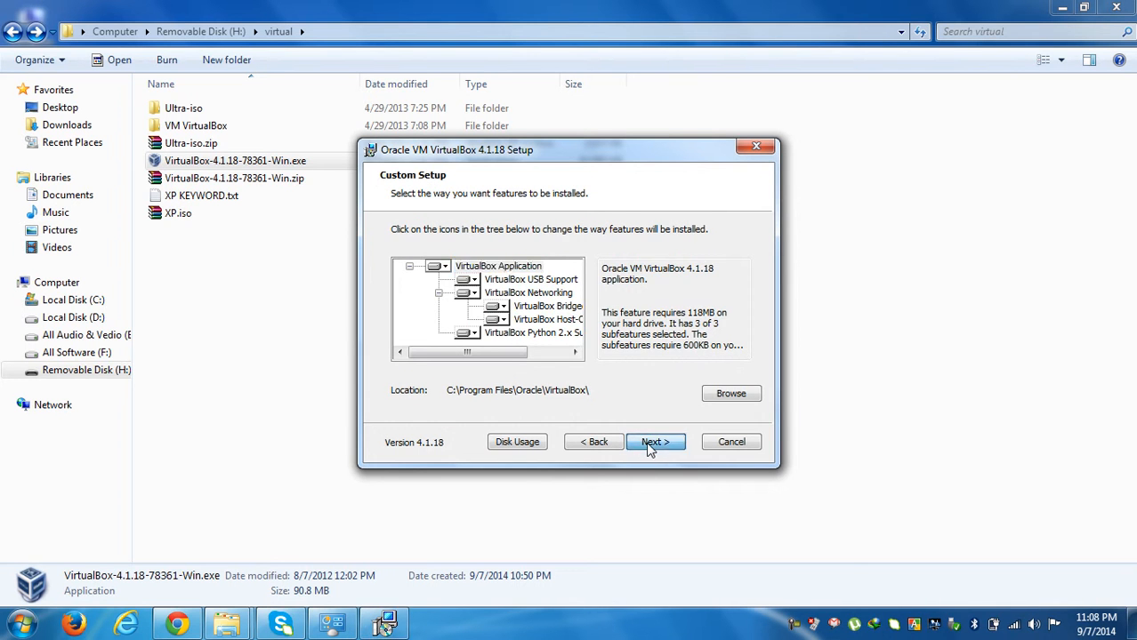
click(652, 449)
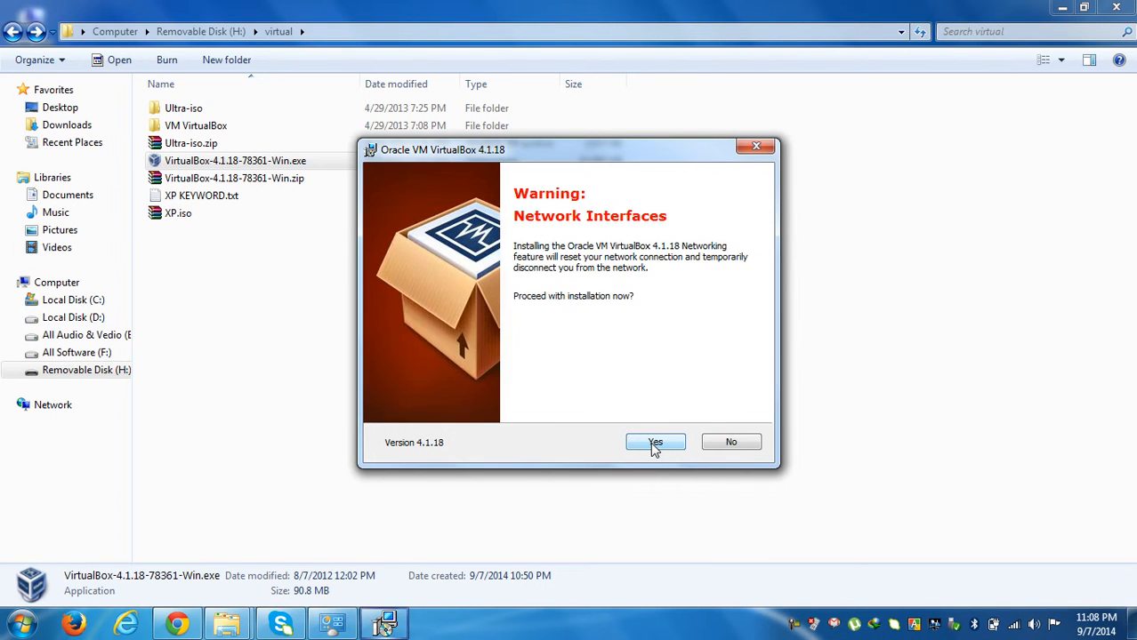
click(655, 443)
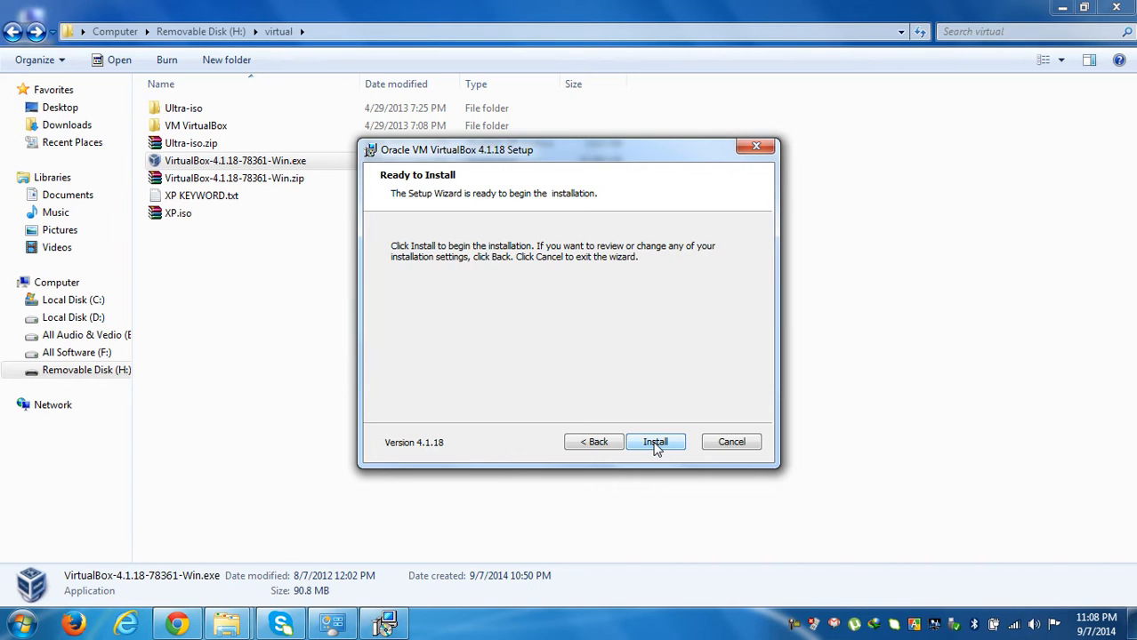
click(655, 443)
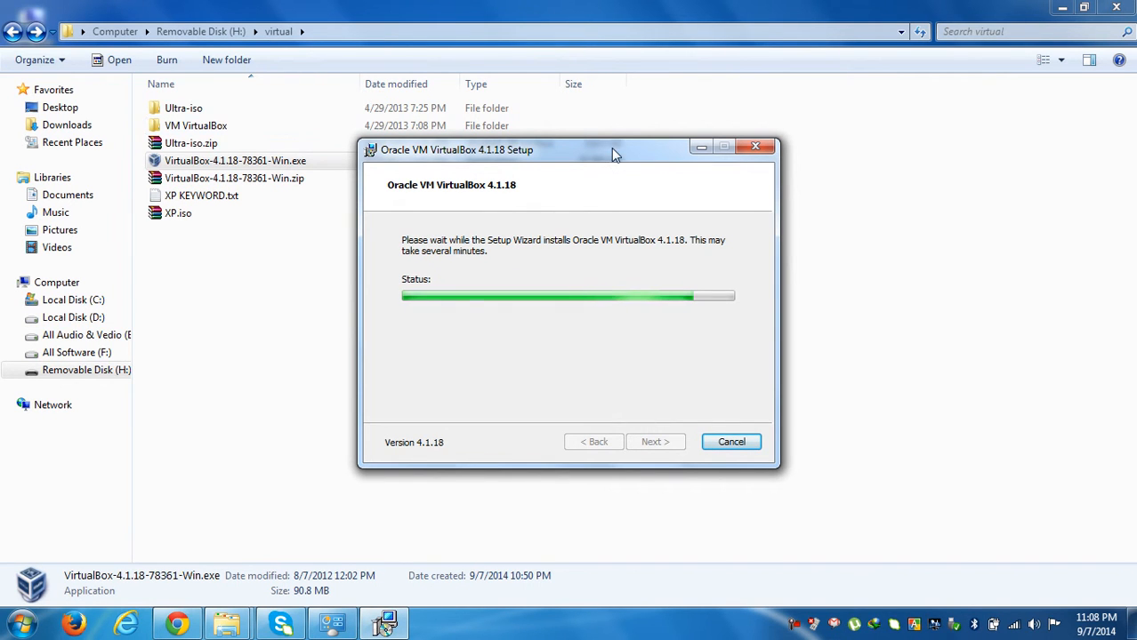
- Finish the VirtualBox setup with the option to start Oracle VM VirtualBox after installation enabled
drag(572, 163, 481, 131)
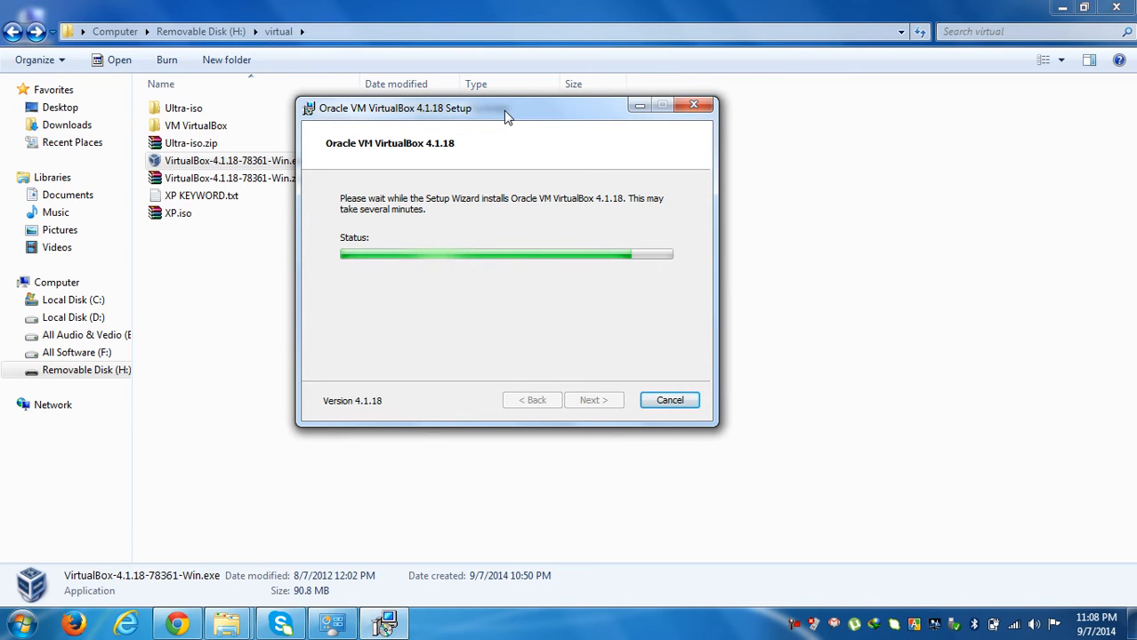
drag(502, 110, 719, 176)
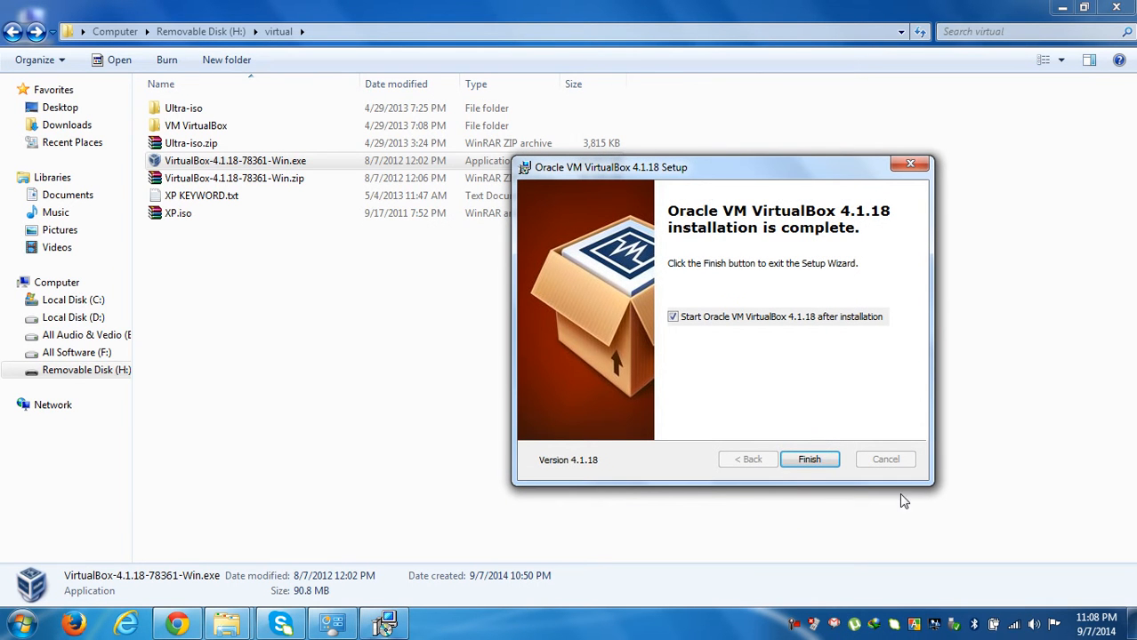
click(808, 459)
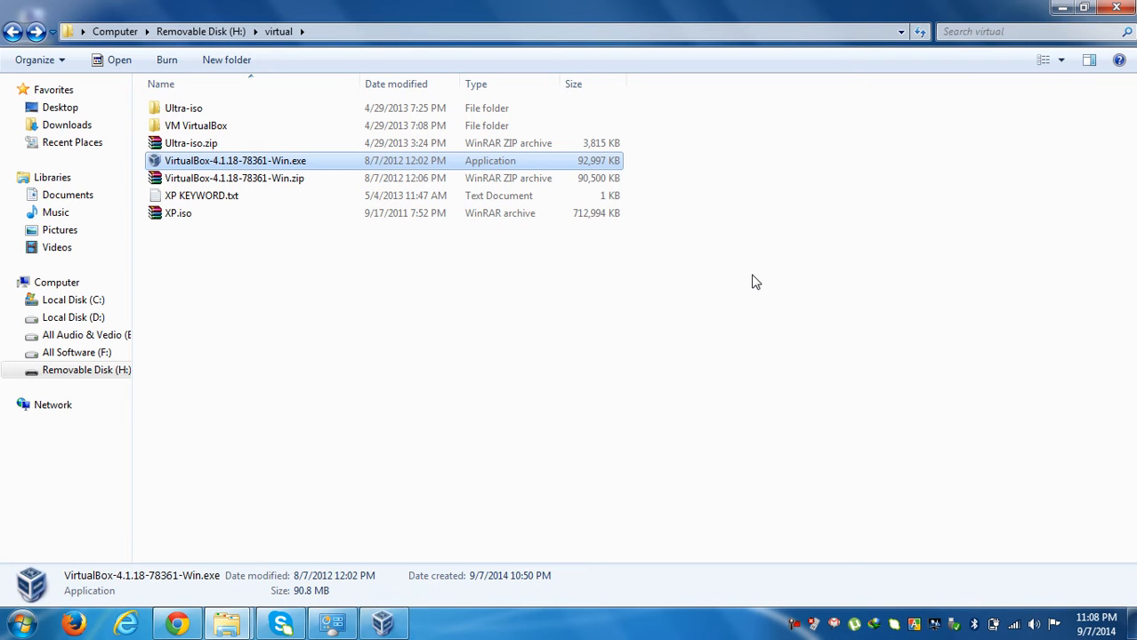
- Minimize the file browser window and close the VirtualBox Manager window
click(1087, 7)
drag(567, 61, 774, 140)
click(1077, 133)
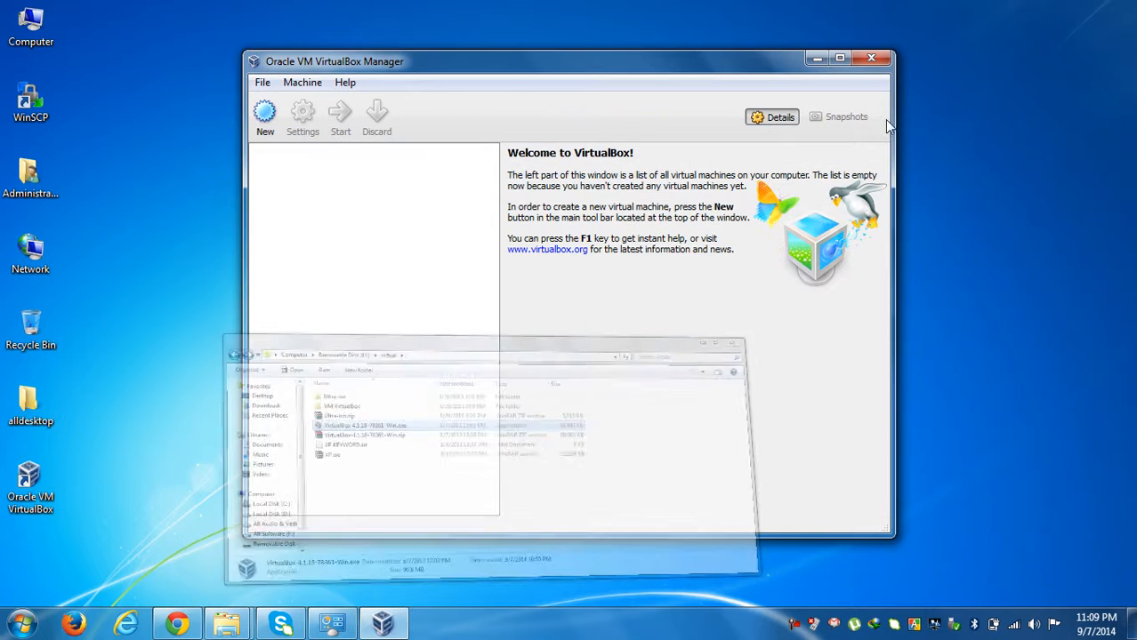
drag(485, 70, 506, 53)
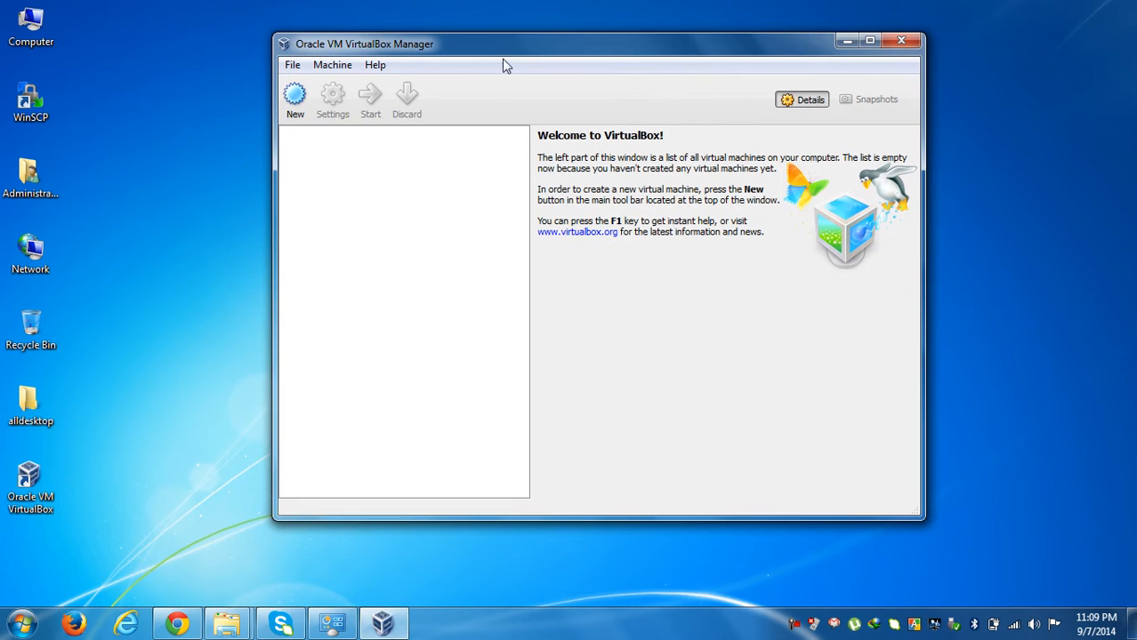
click(901, 40)
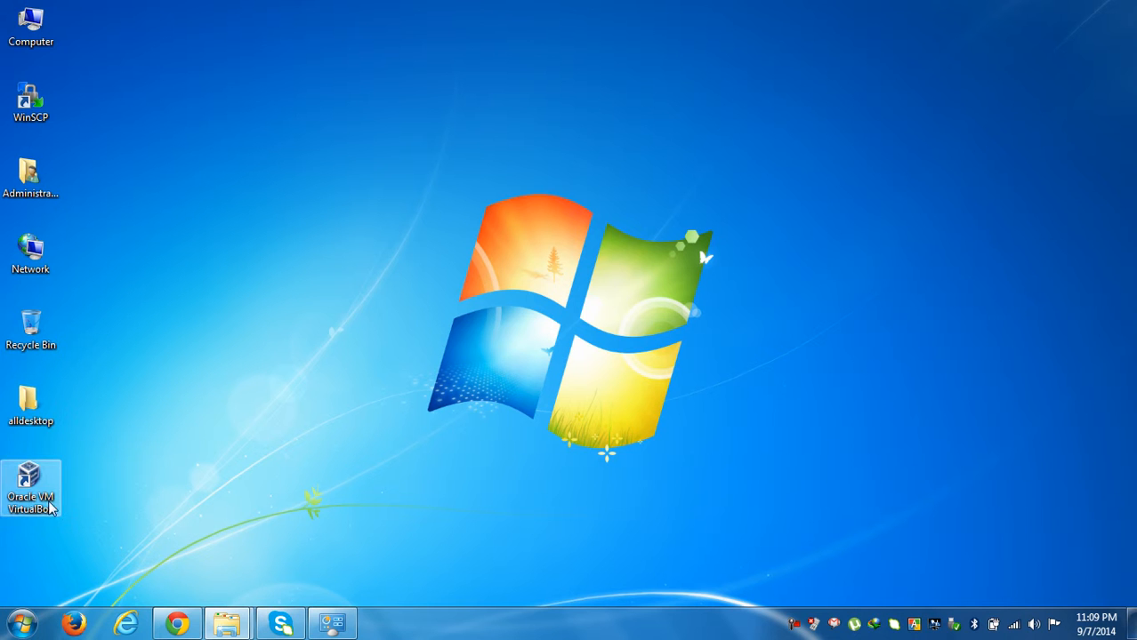
- Launch Oracle VM VirtualBox from its folder in the Start menu's program list
click(22, 623)
click(56, 562)
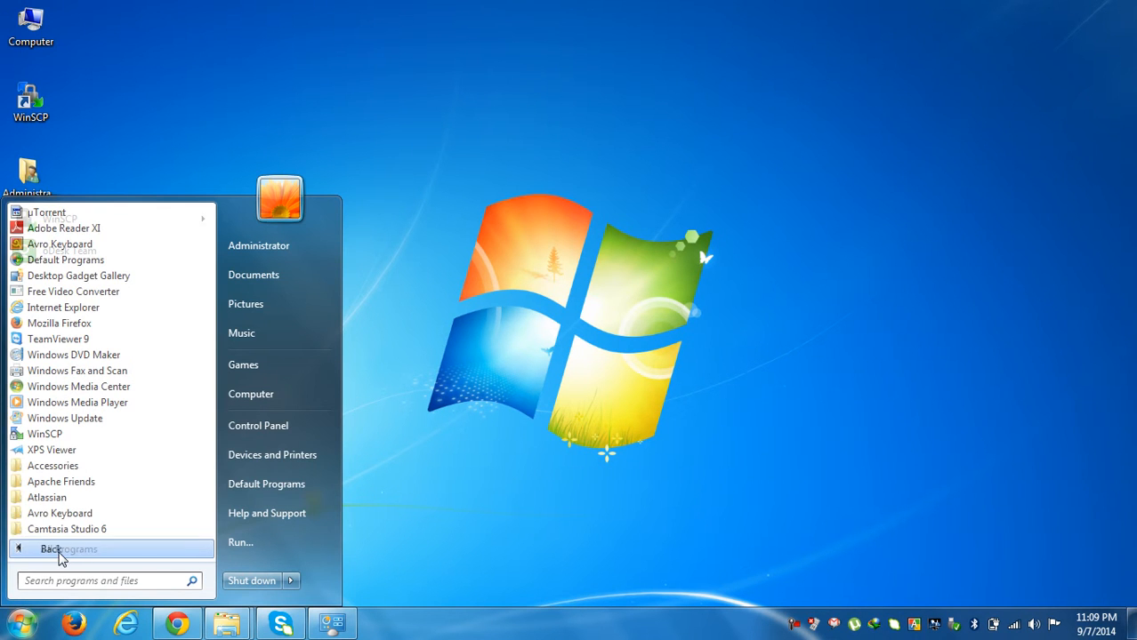
drag(211, 285, 228, 489)
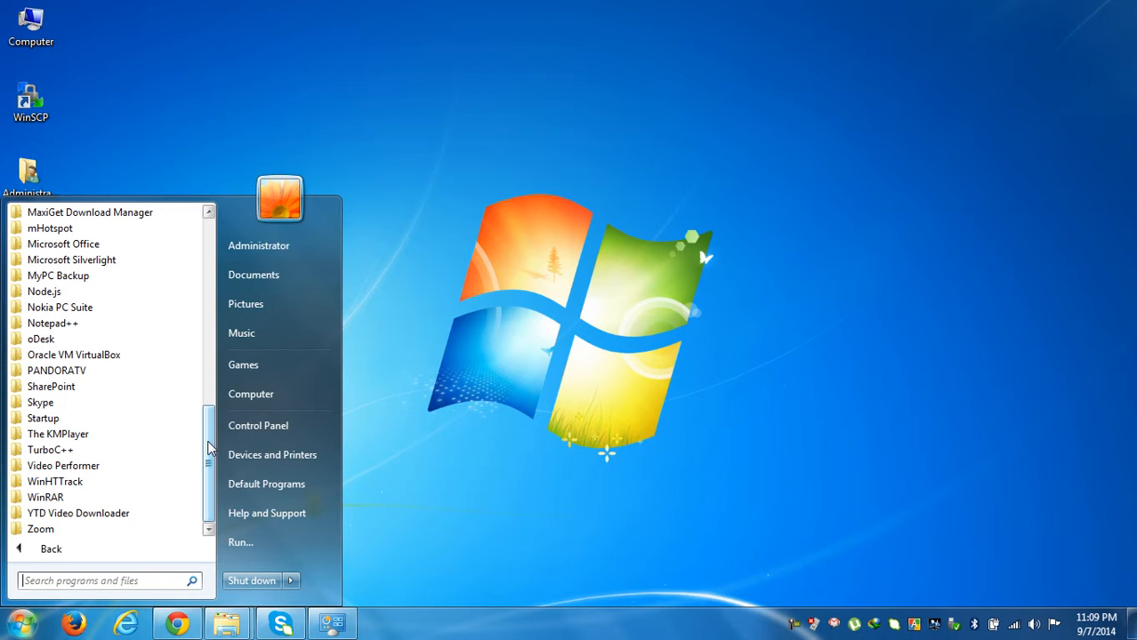
mouse_move(211, 449)
mouse_down()
mouse_move(226, 393)
mouse_move(212, 333)
mouse_move(210, 437)
mouse_up()
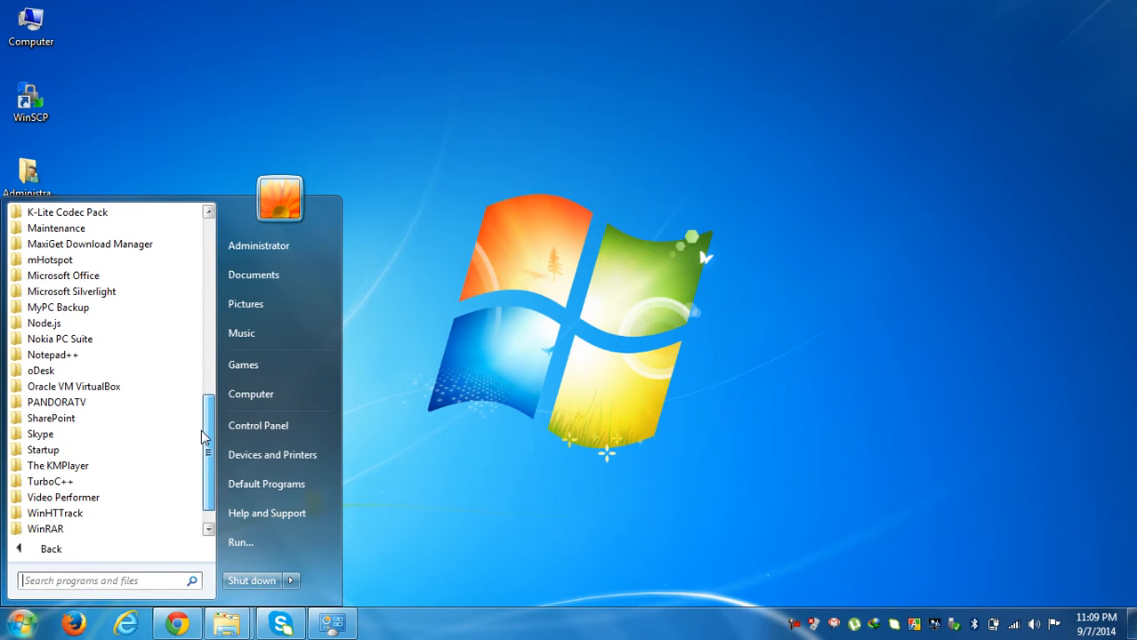
click(121, 388)
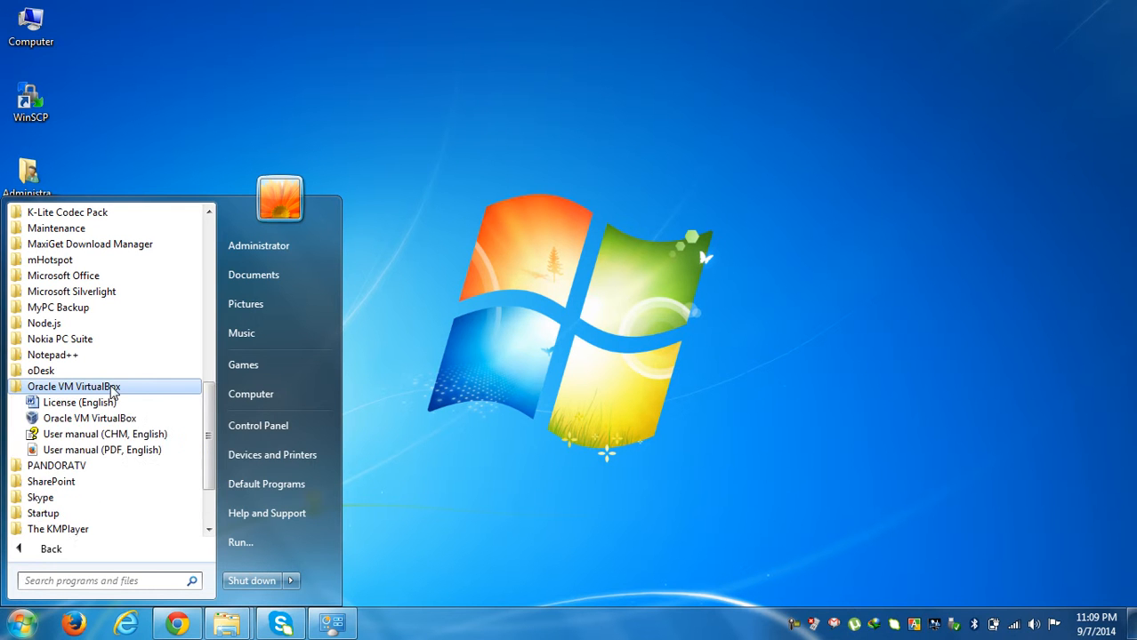
click(74, 421)
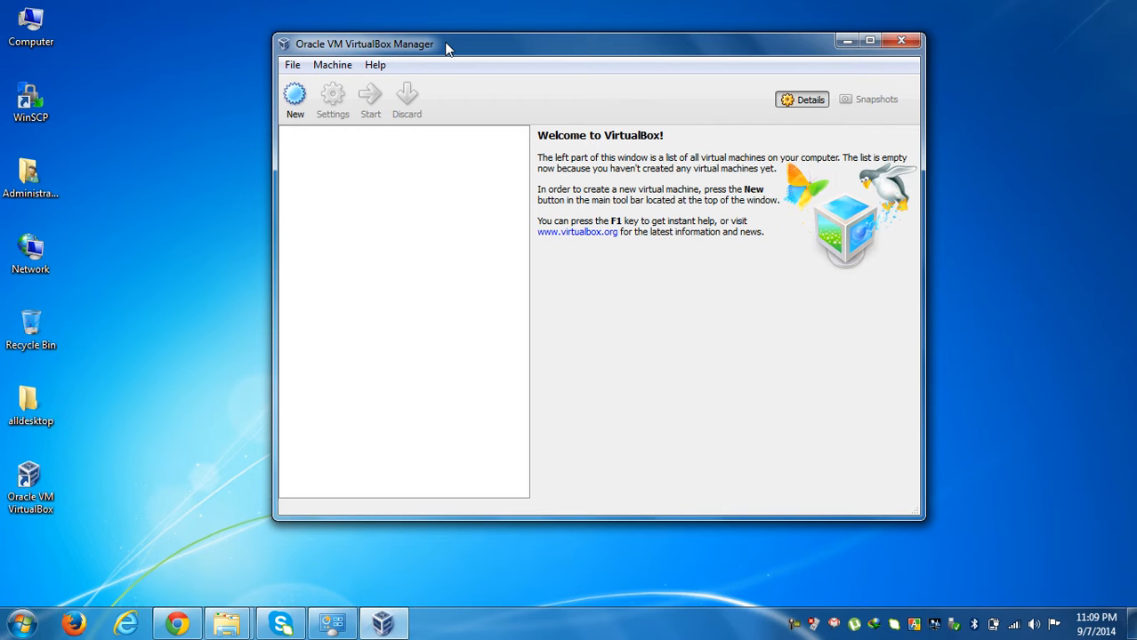
- Start the New virtual machine wizard and continue past its welcome page
mouse_move(447, 49)
mouse_down()
mouse_move(396, 66)
mouse_move(451, 64)
mouse_up()
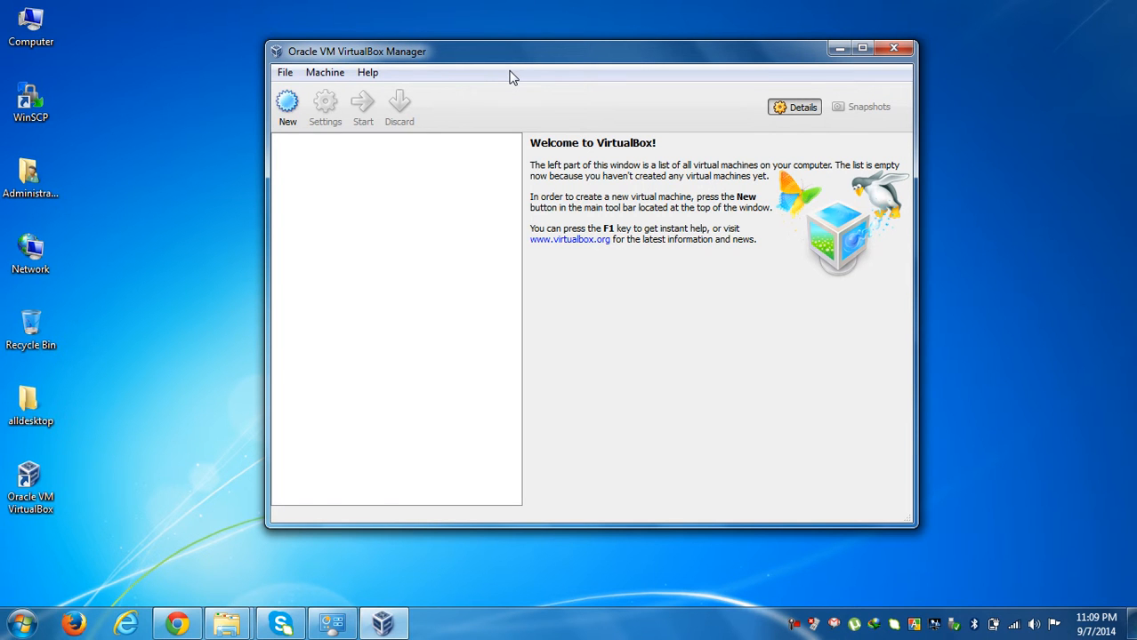
click(290, 105)
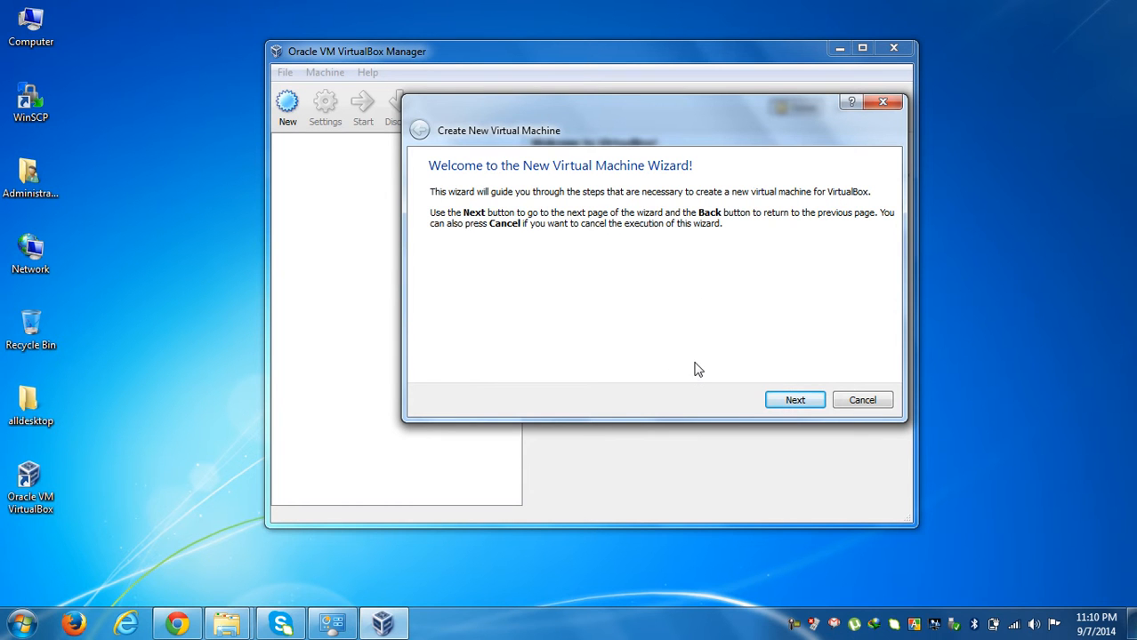
click(794, 399)
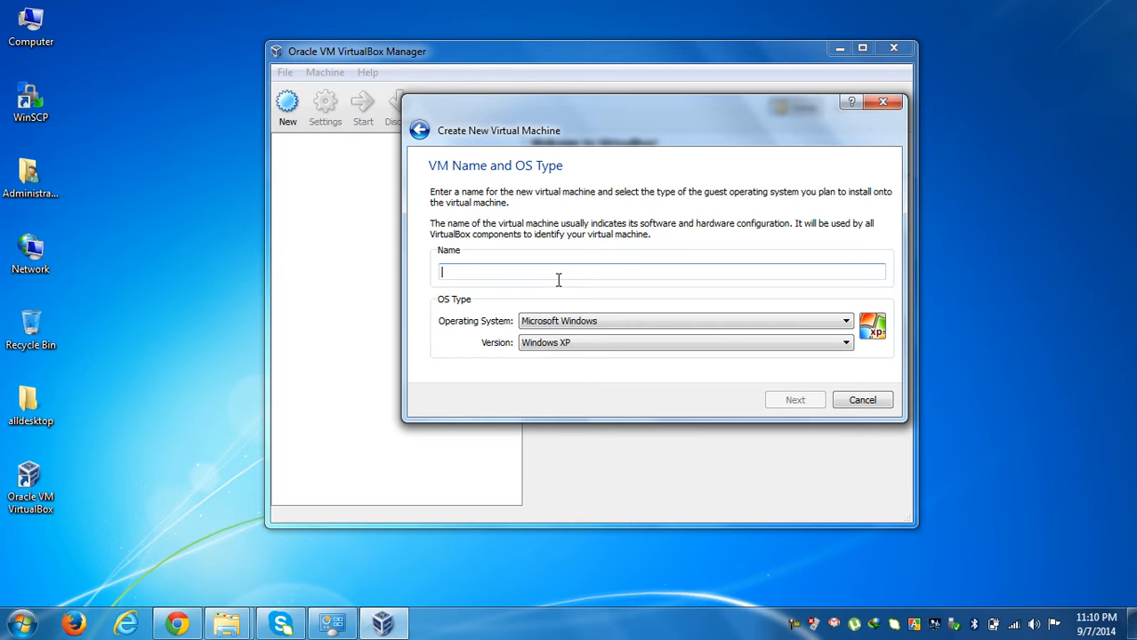
- Name the new virtual machine Windows XP, choose Microsoft Windows as operating system and Windows XP as version, and continue
text(Windows XP)
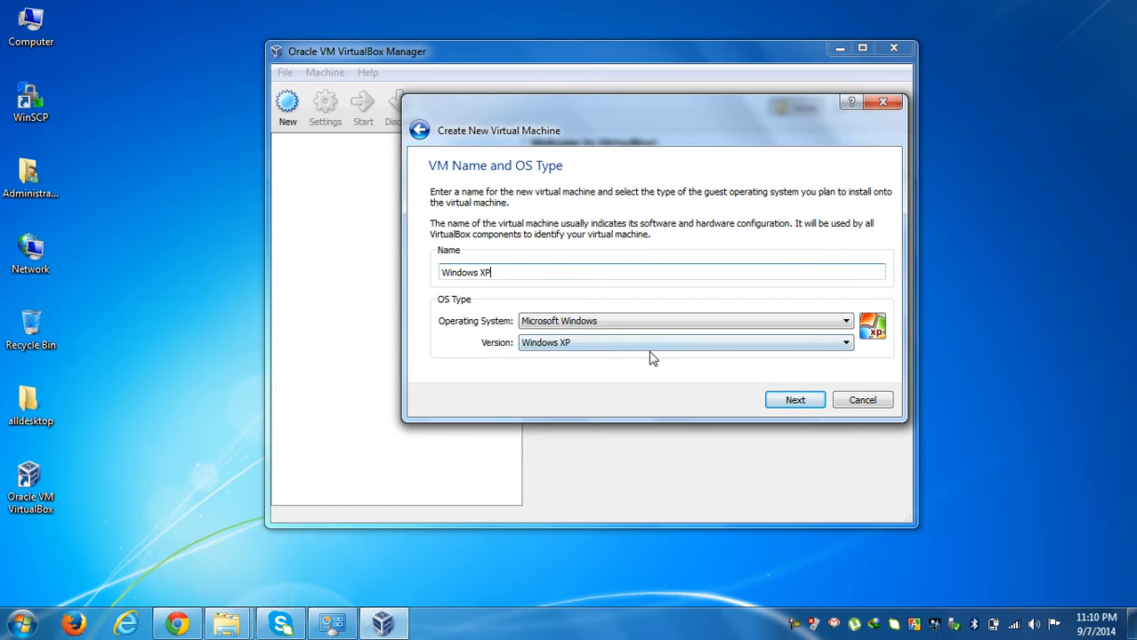
click(651, 322)
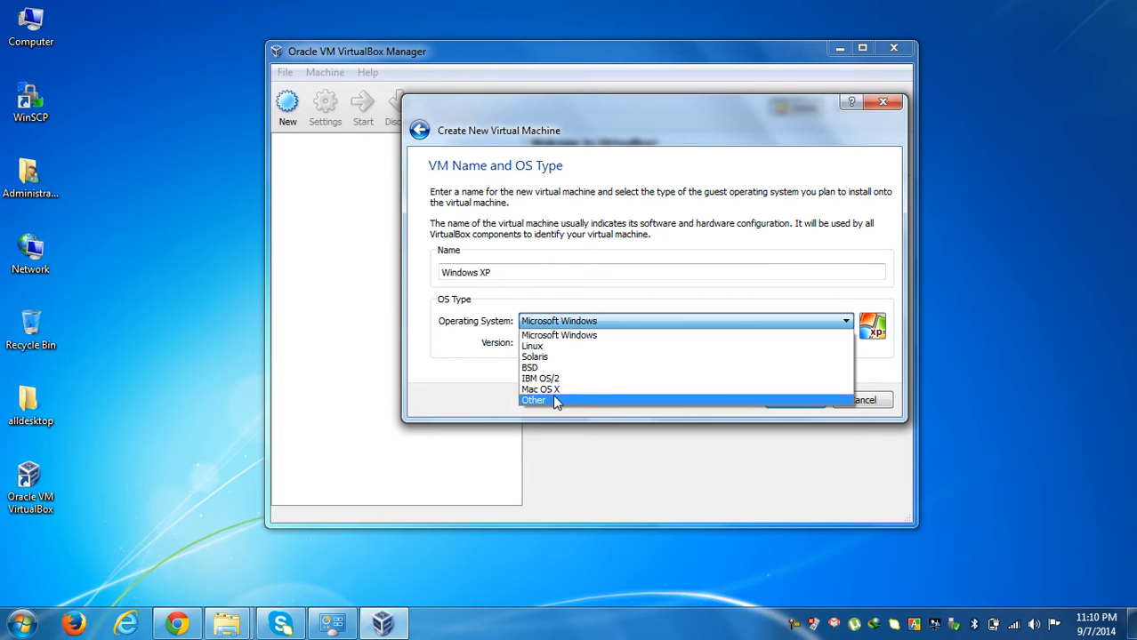
click(578, 338)
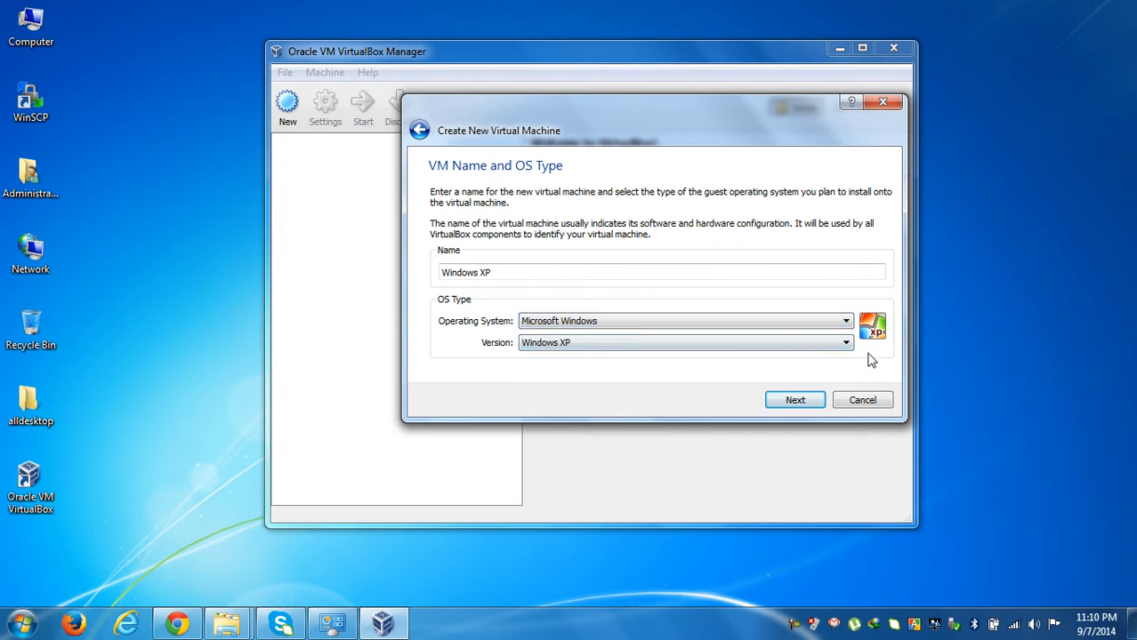
click(775, 343)
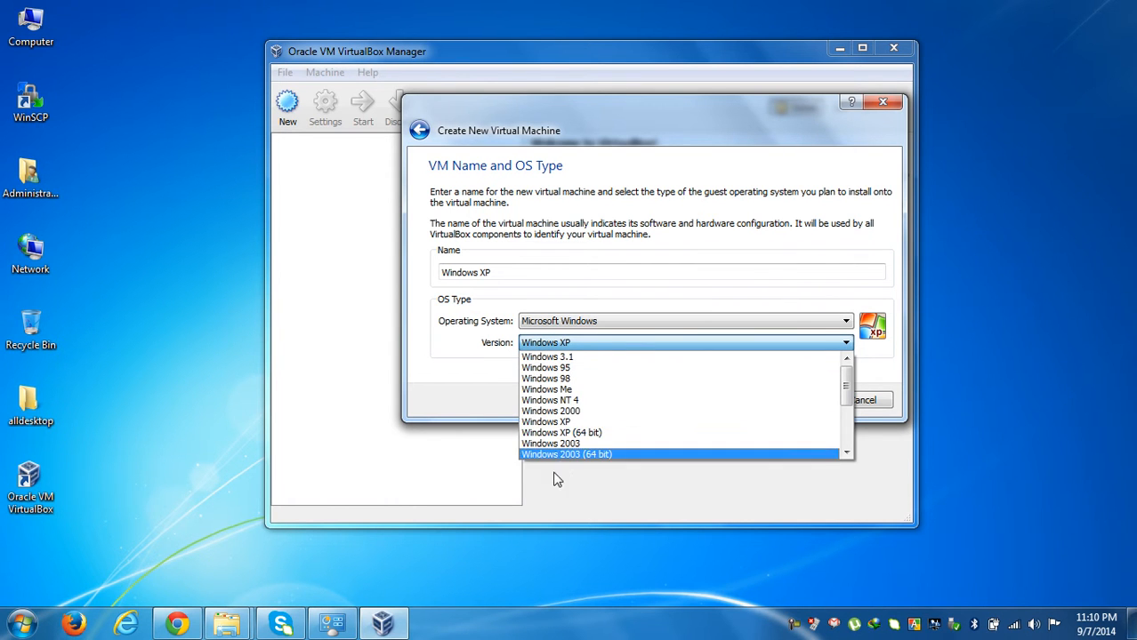
scroll(592, 418, down, 2)
scroll(596, 441, down, 1)
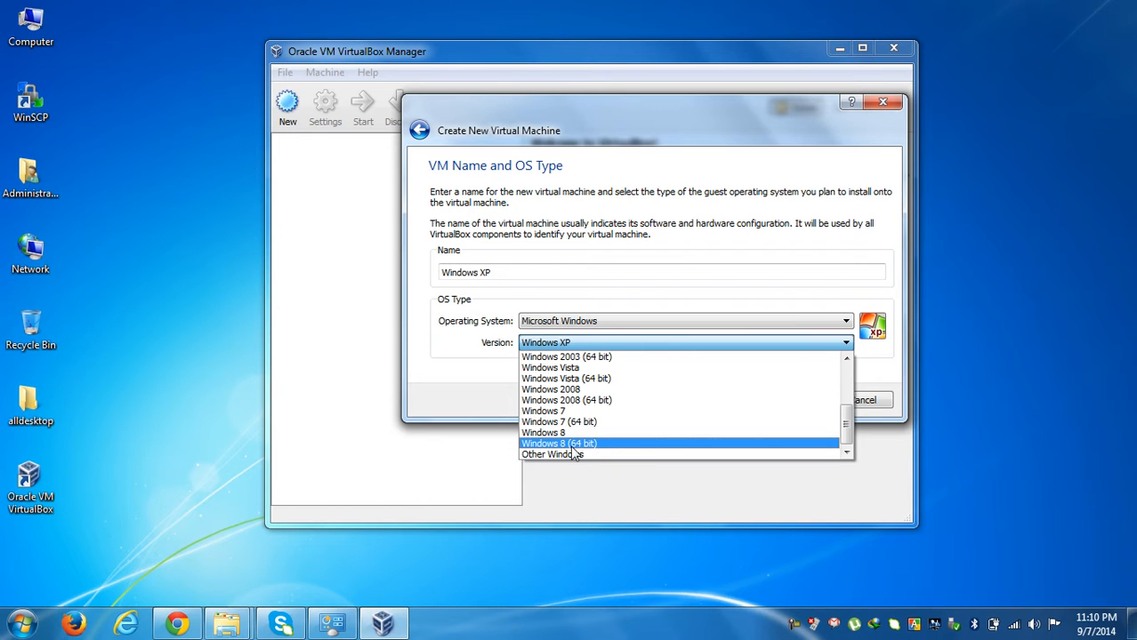
scroll(588, 400, up, 3)
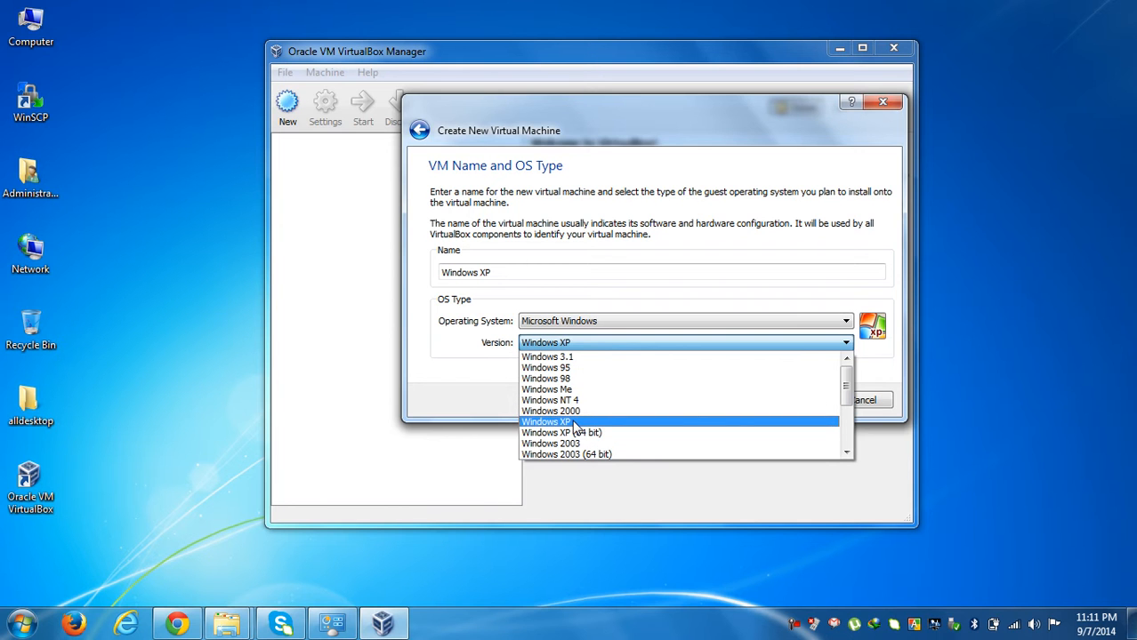
click(575, 423)
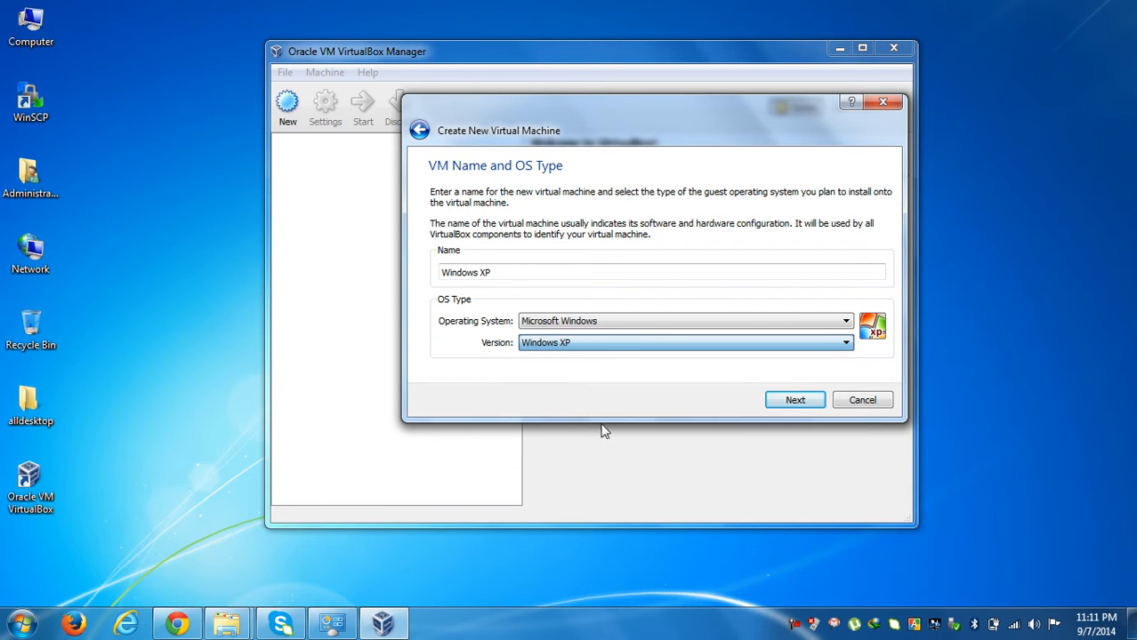
click(793, 401)
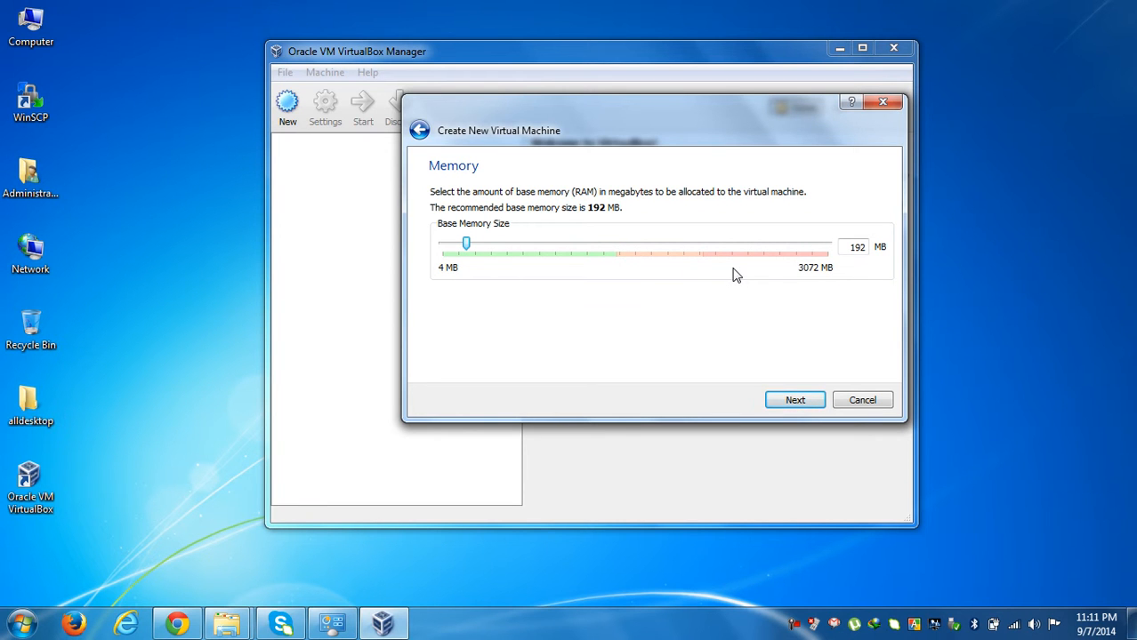
- Set the virtual machine's base memory size to 512 MB and continue
double_click(861, 245)
text(512)
click(795, 400)
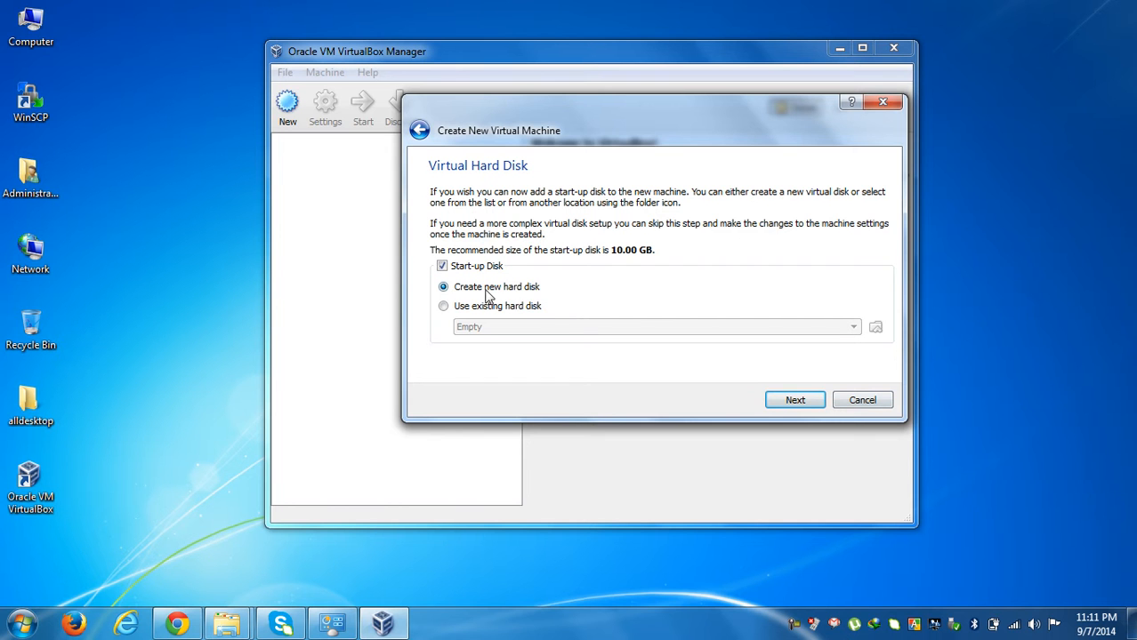
- Create a new start-up hard disk as a VDI file with fixed-size storage
click(786, 405)
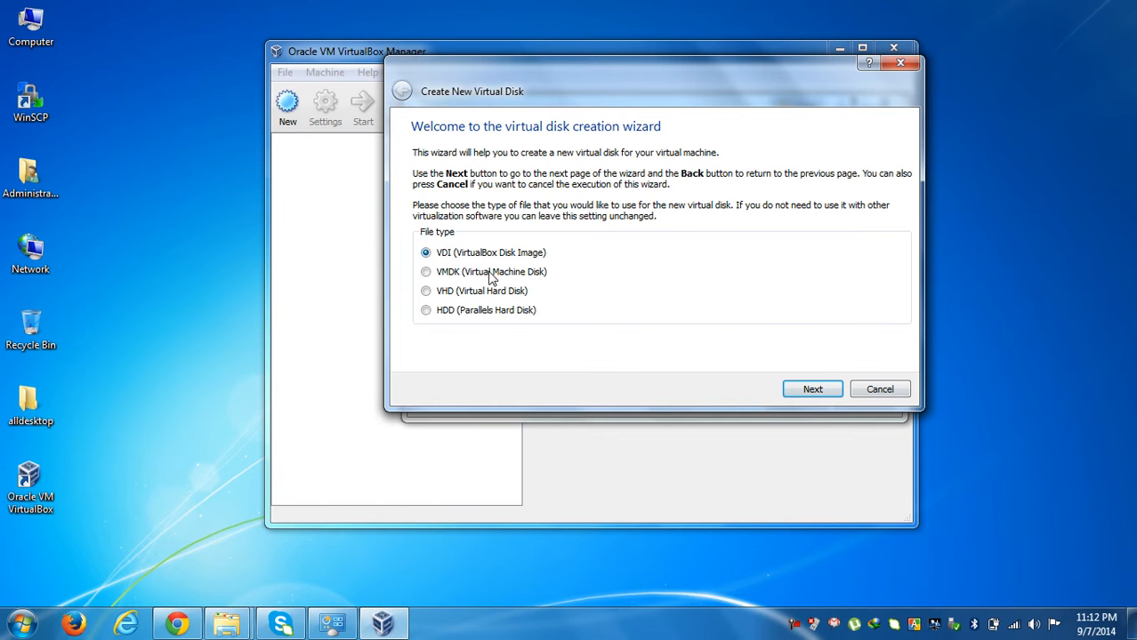
click(807, 391)
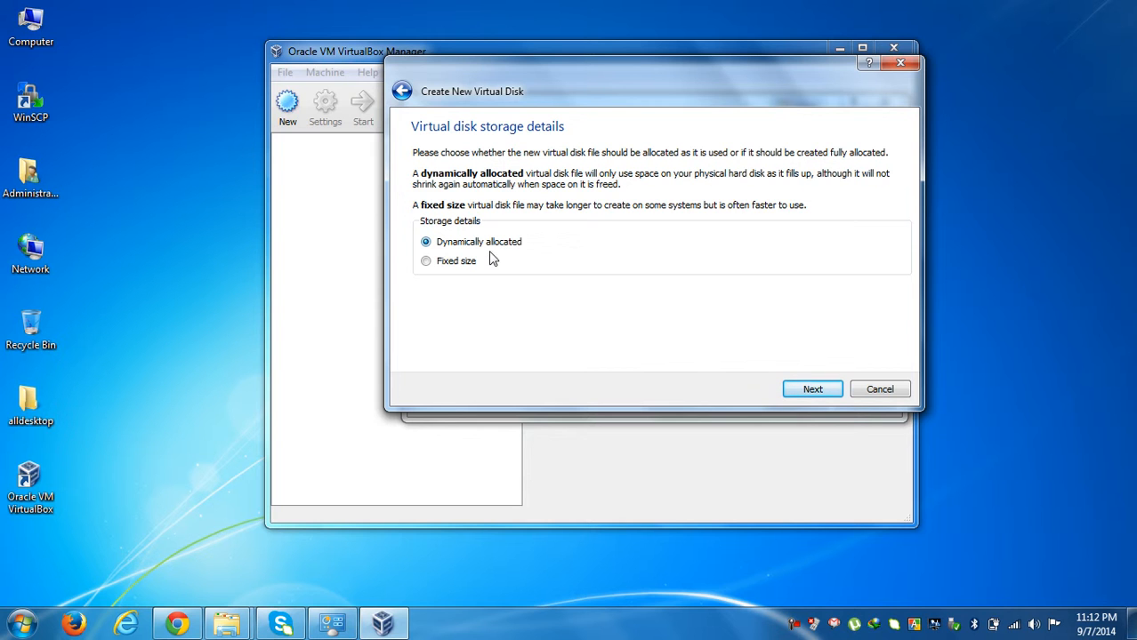
click(456, 264)
click(812, 389)
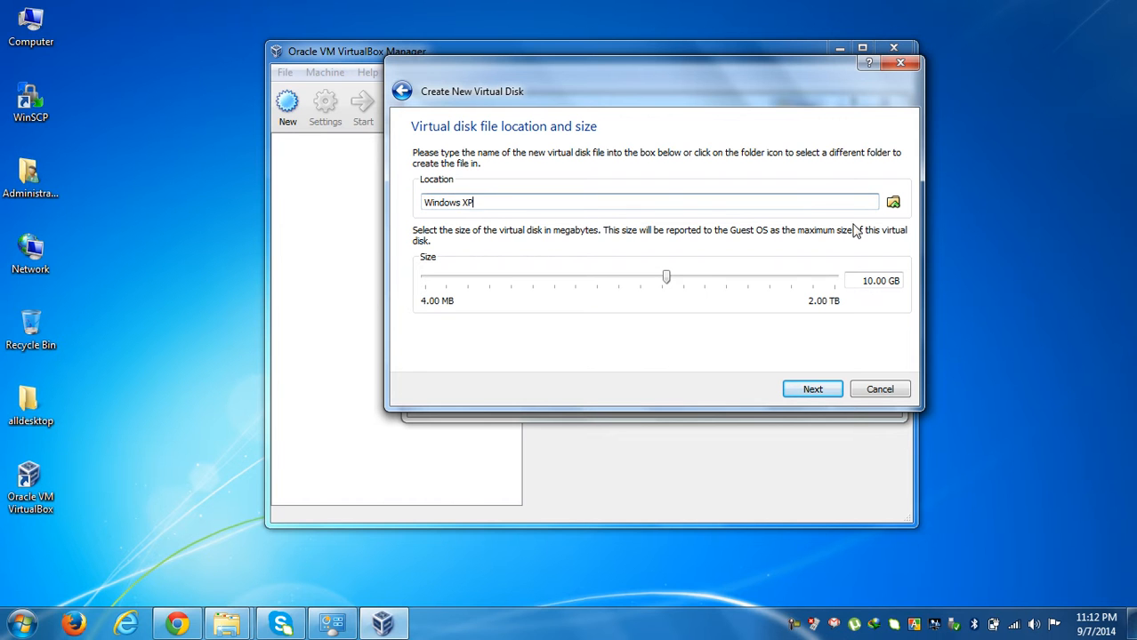
- Save the virtual disk file as Windows XP.vdi in a new folder named vartual on drive E
click(893, 203)
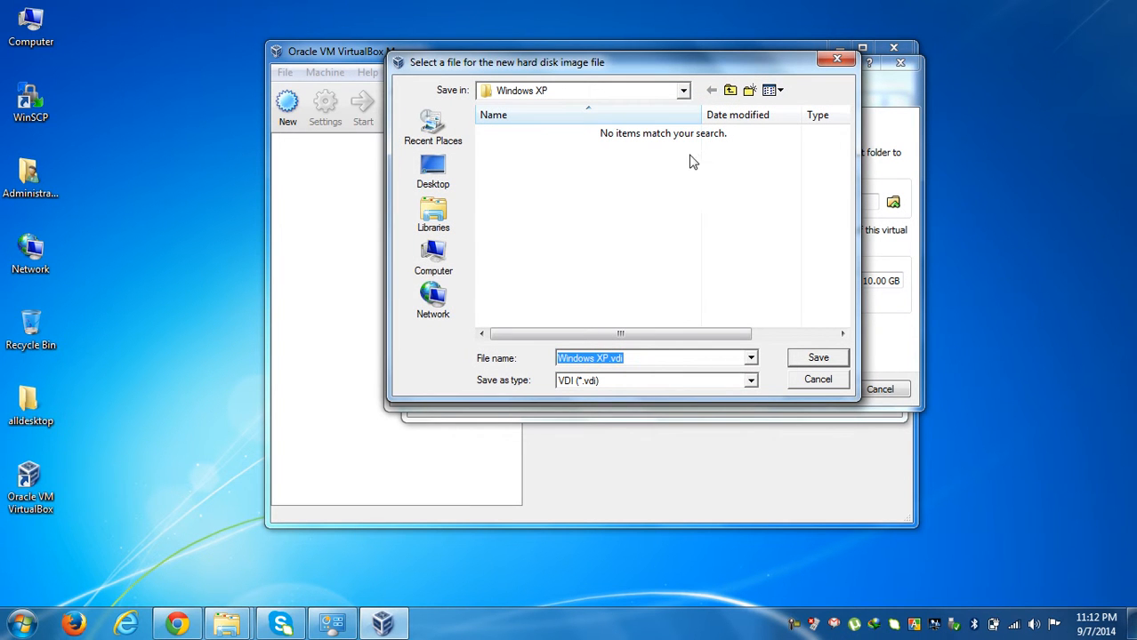
click(434, 260)
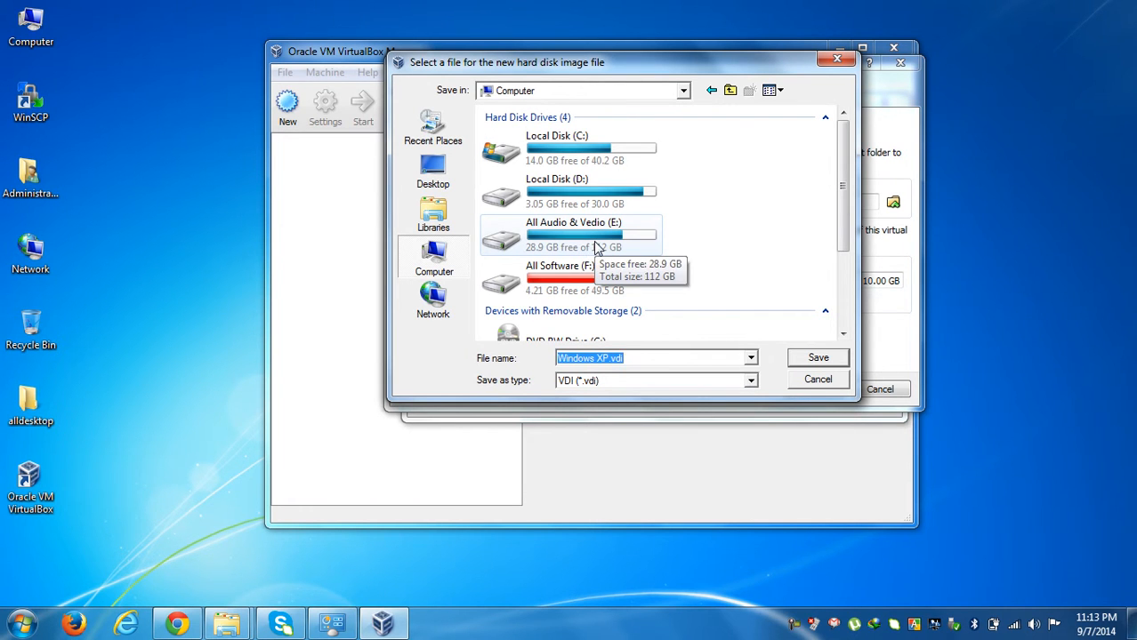
double_click(593, 241)
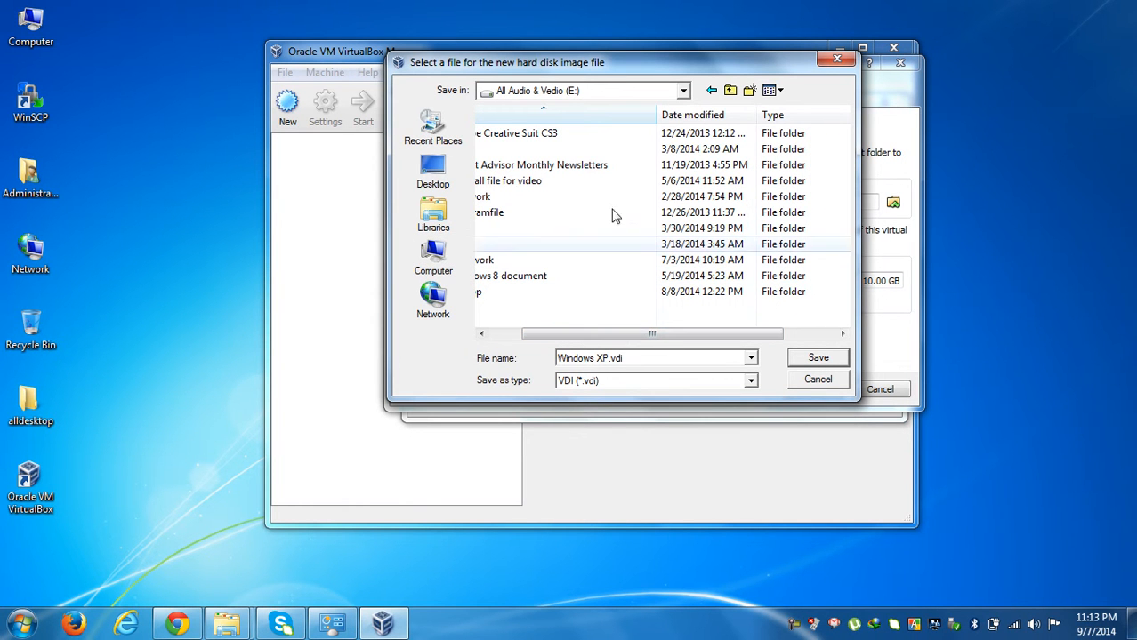
click(750, 92)
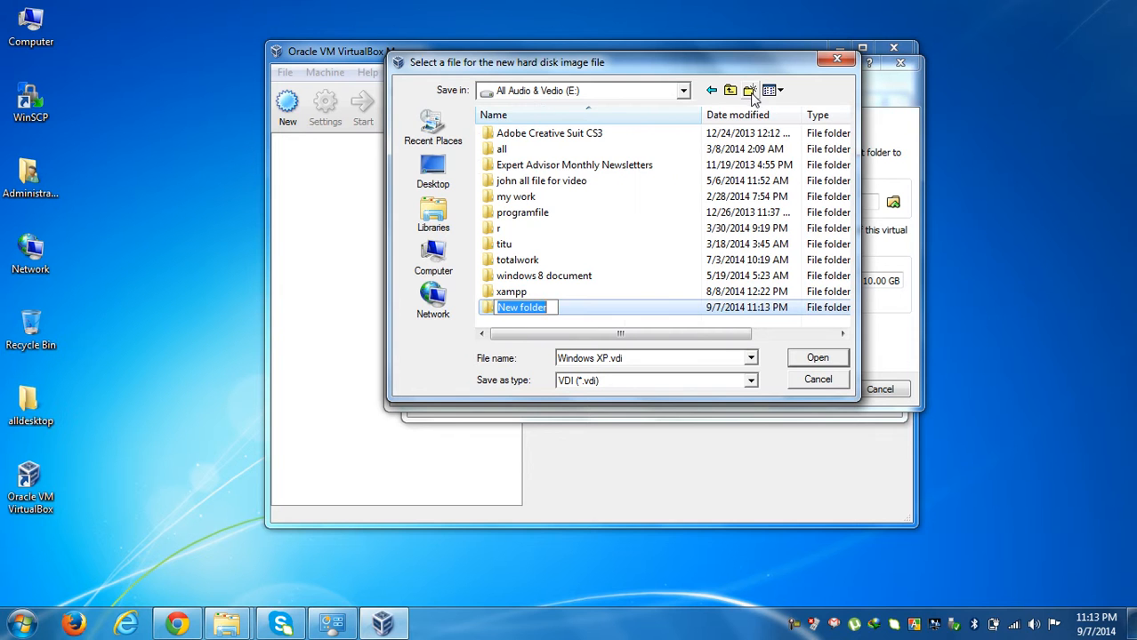
text(vartual)
key(Return)
key(Return)
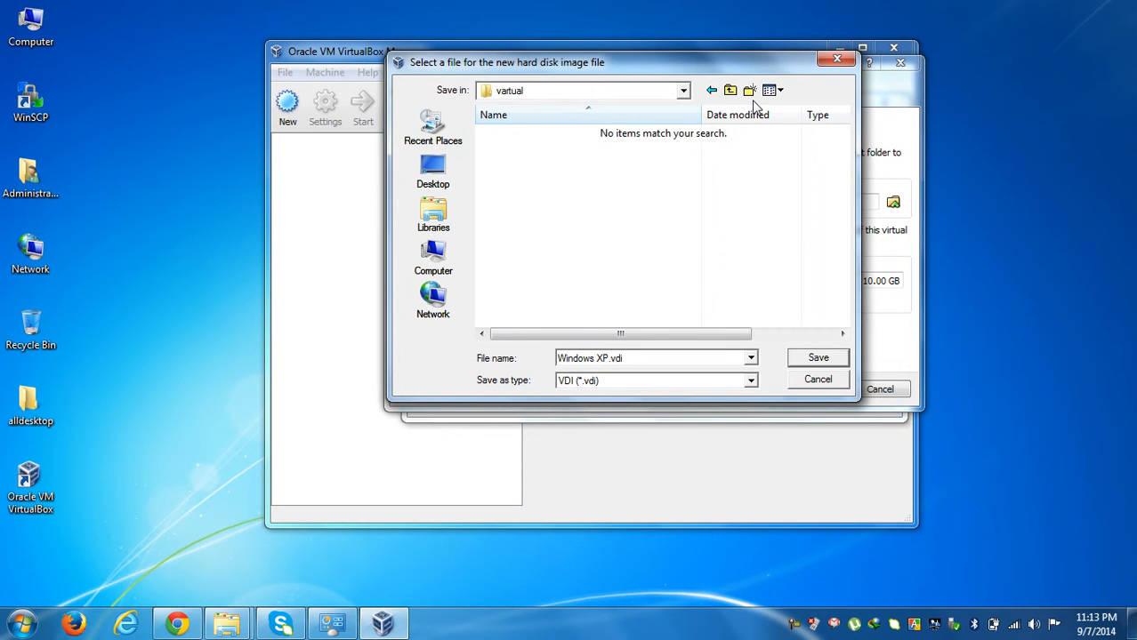
click(612, 359)
click(830, 365)
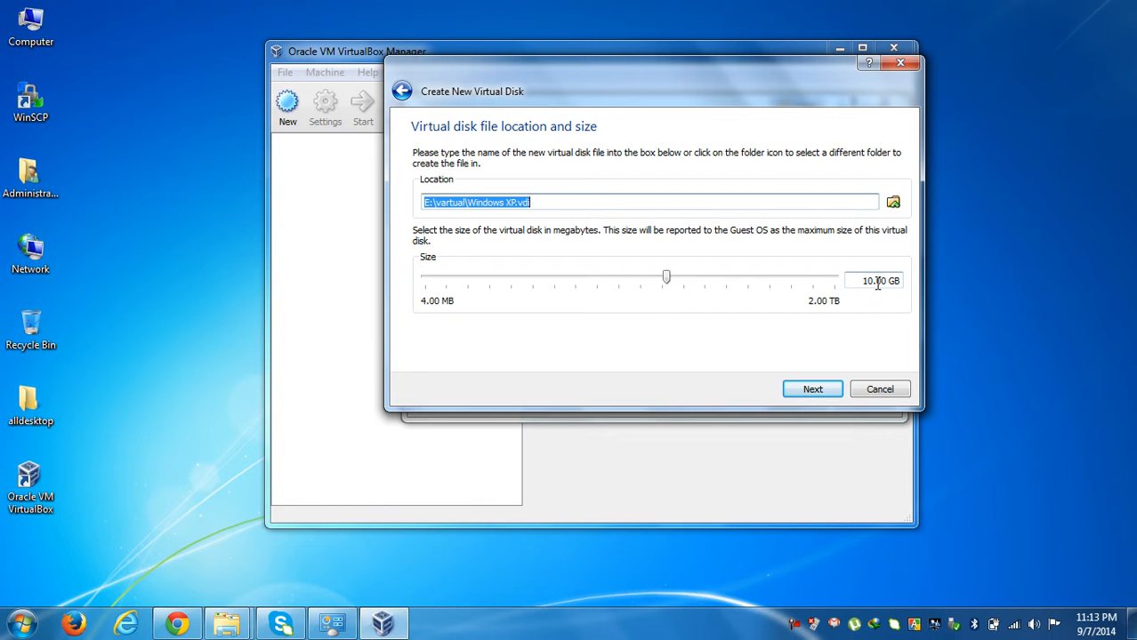
- Set the virtual disk size to 5 GB and create the disk
drag(862, 283, 887, 283)
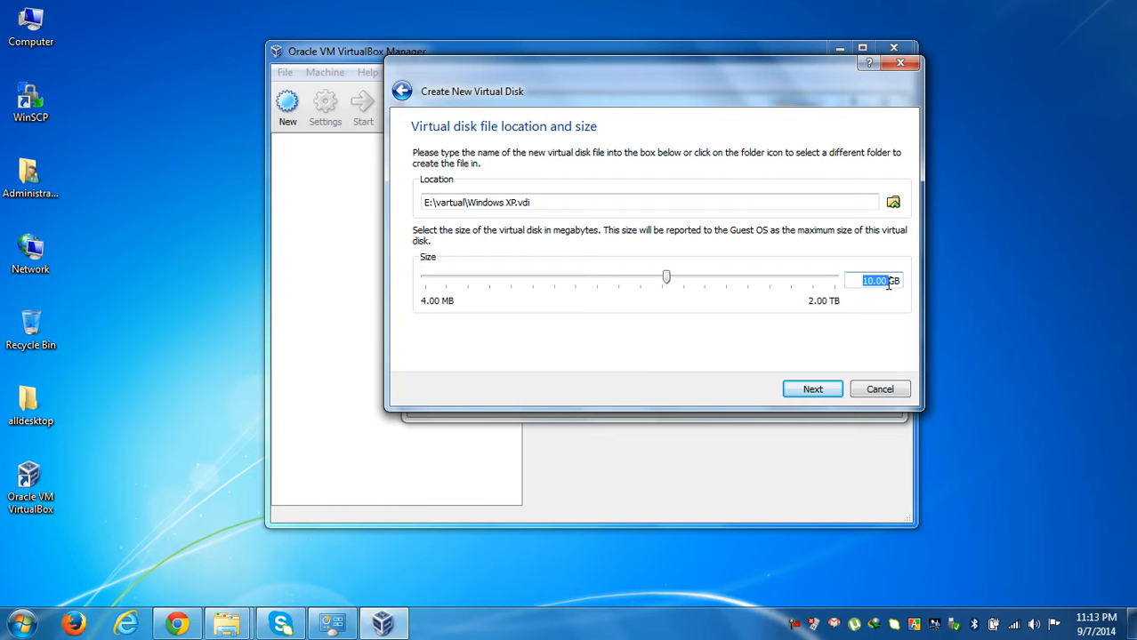
key(BackSpace)
text(5)
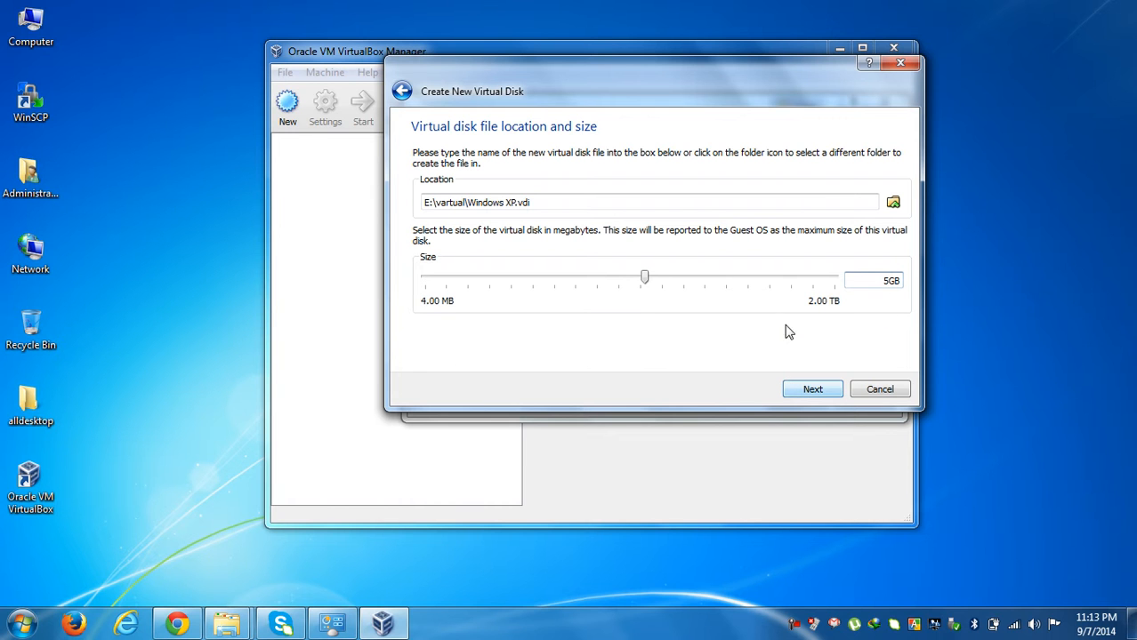
click(812, 390)
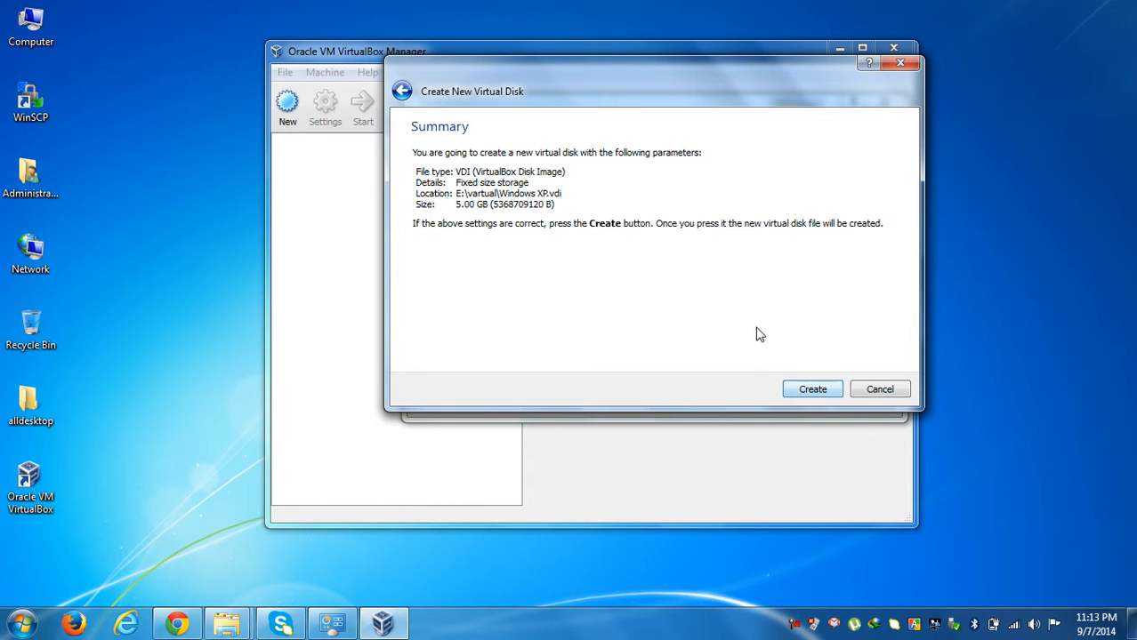
click(817, 389)
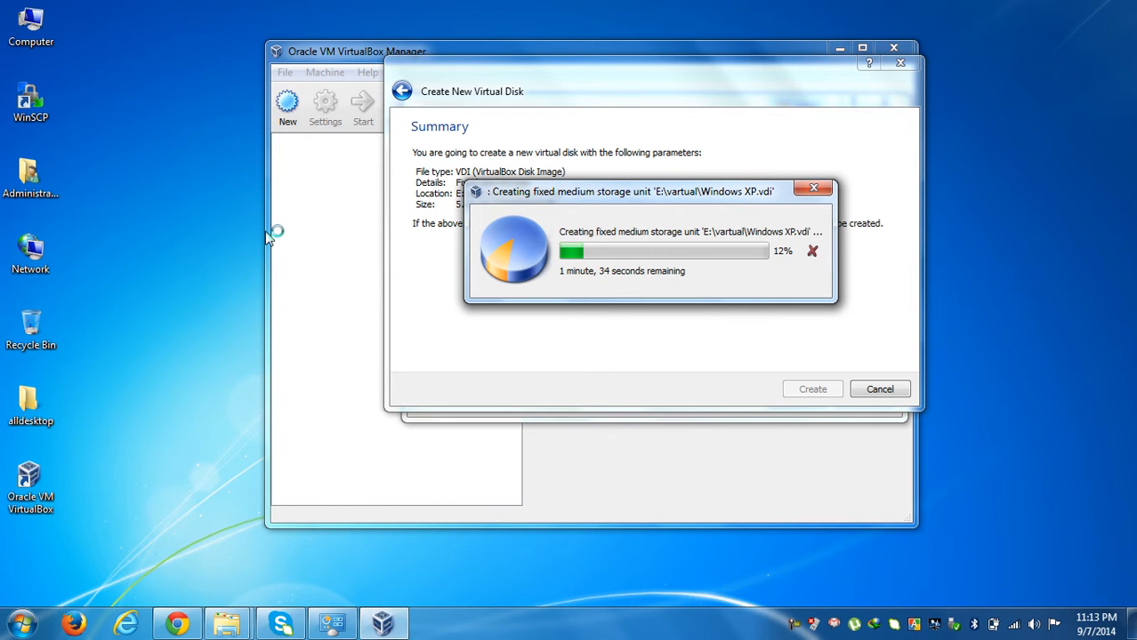
- In the virtual folder's file window, extract XP.iso into an XP folder and send the extraction to the background
mouse_move(227, 625)
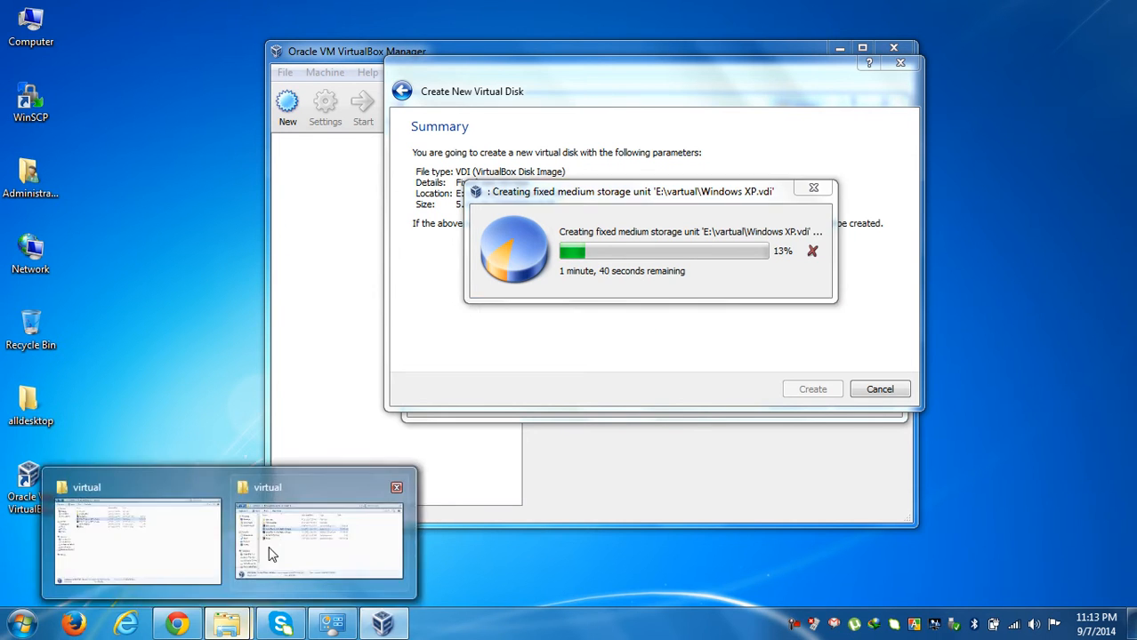
click(280, 521)
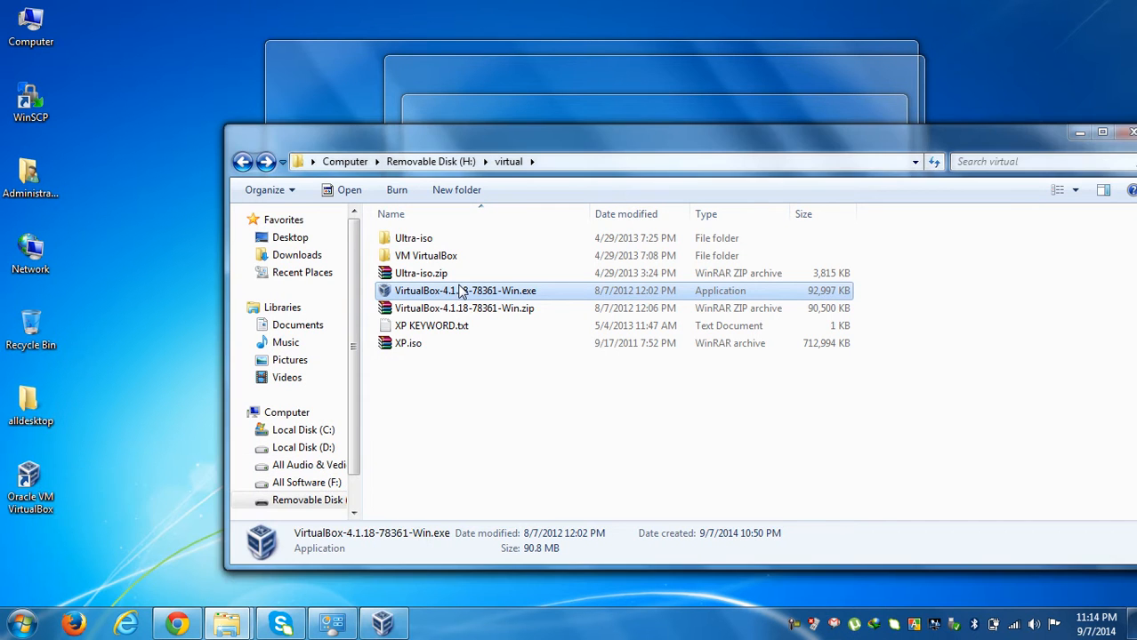
click(405, 345)
right_click(402, 347)
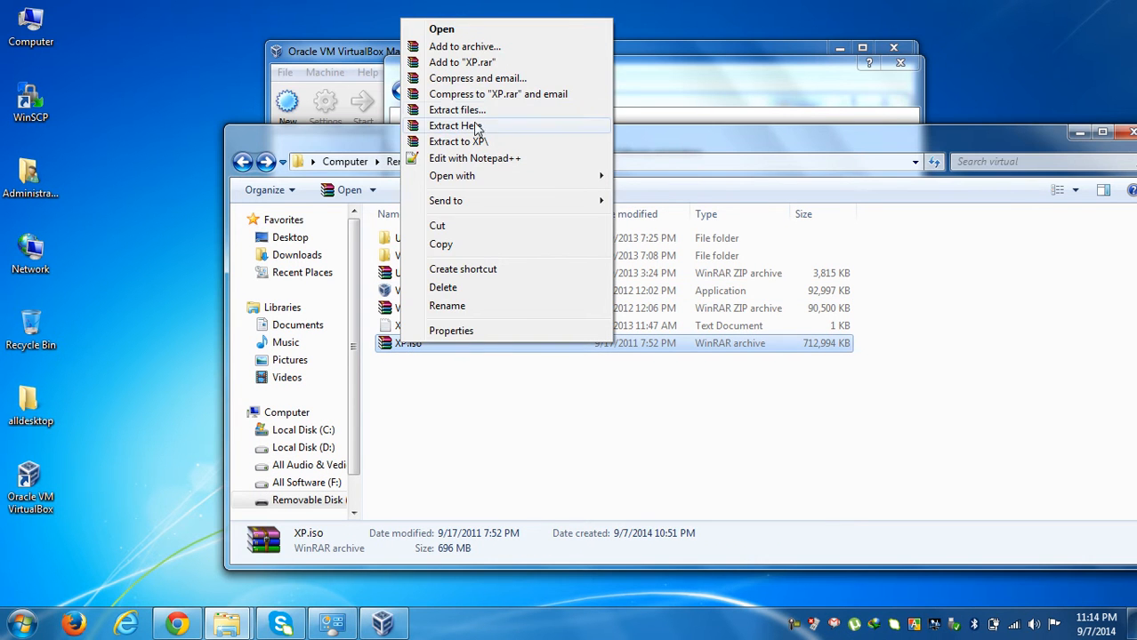
click(498, 145)
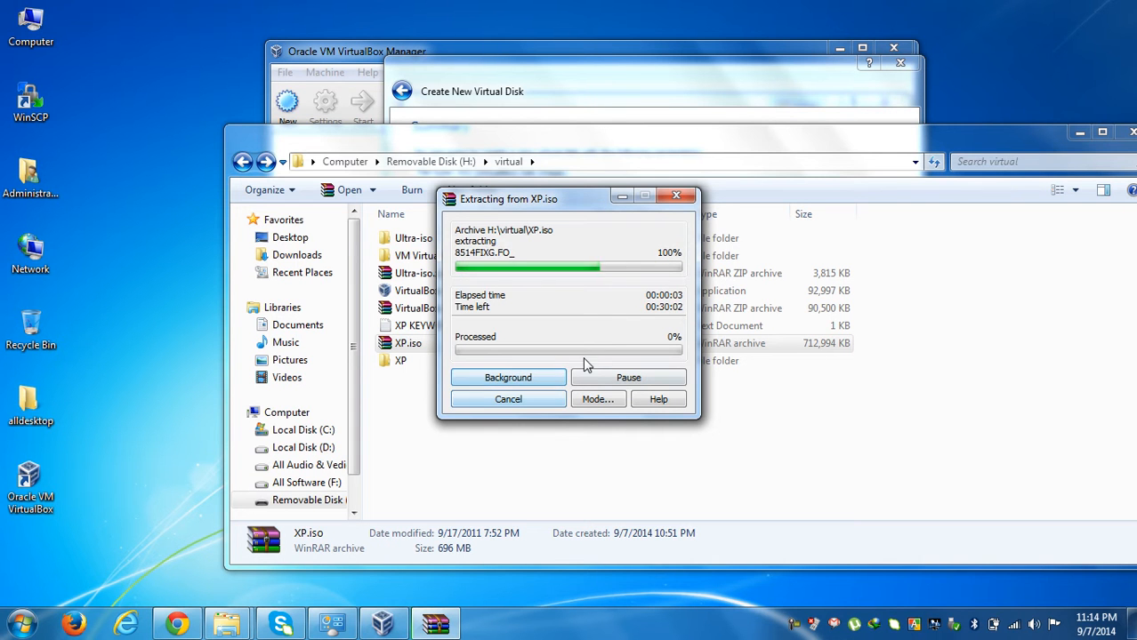
click(624, 198)
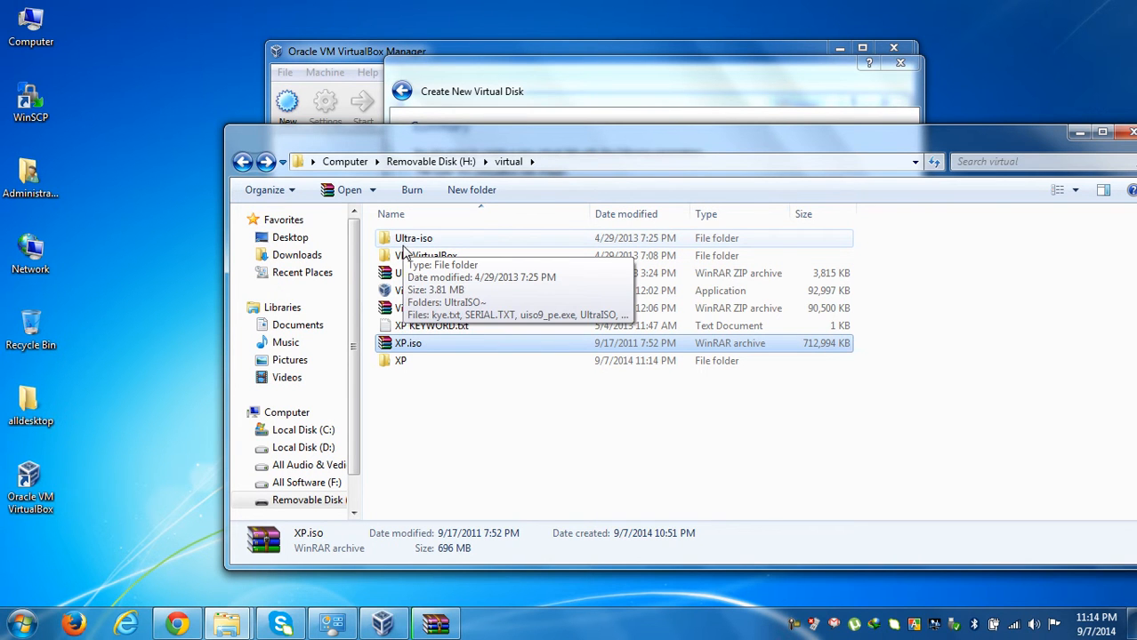
- Browse the contents of the Ultra-iso folder and the extracted XP folder
double_click(422, 246)
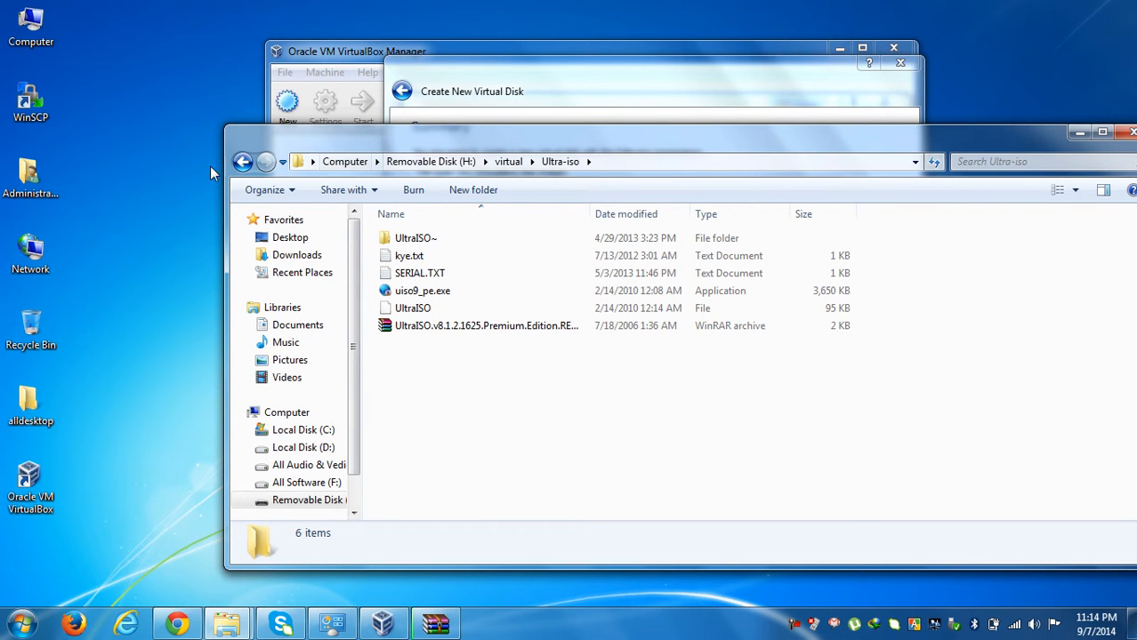
click(242, 164)
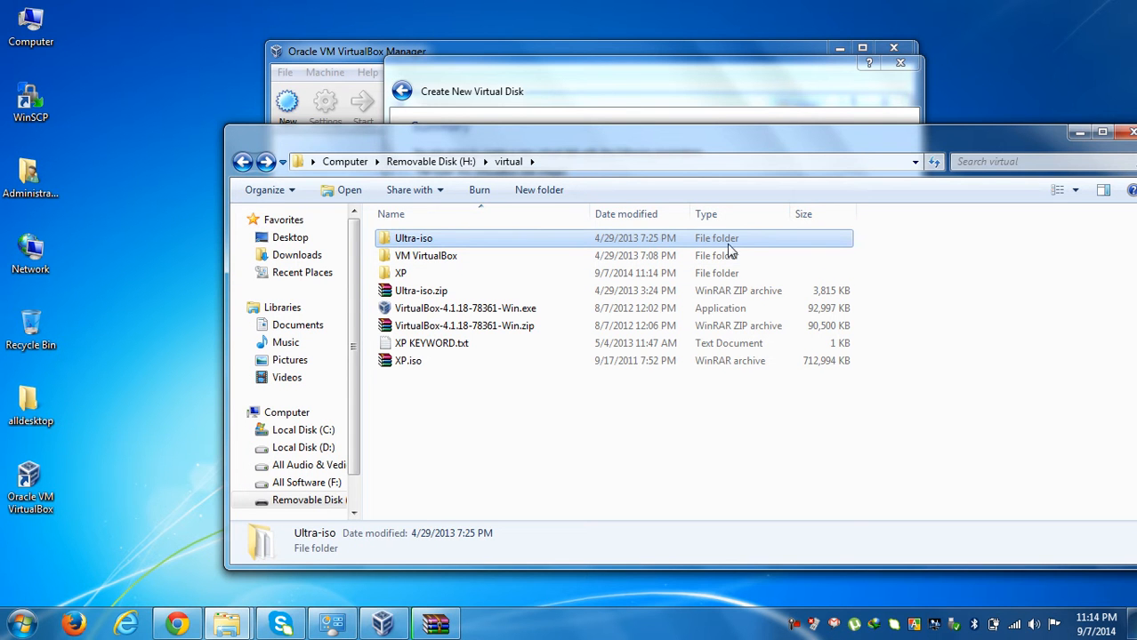
drag(1040, 138, 886, 142)
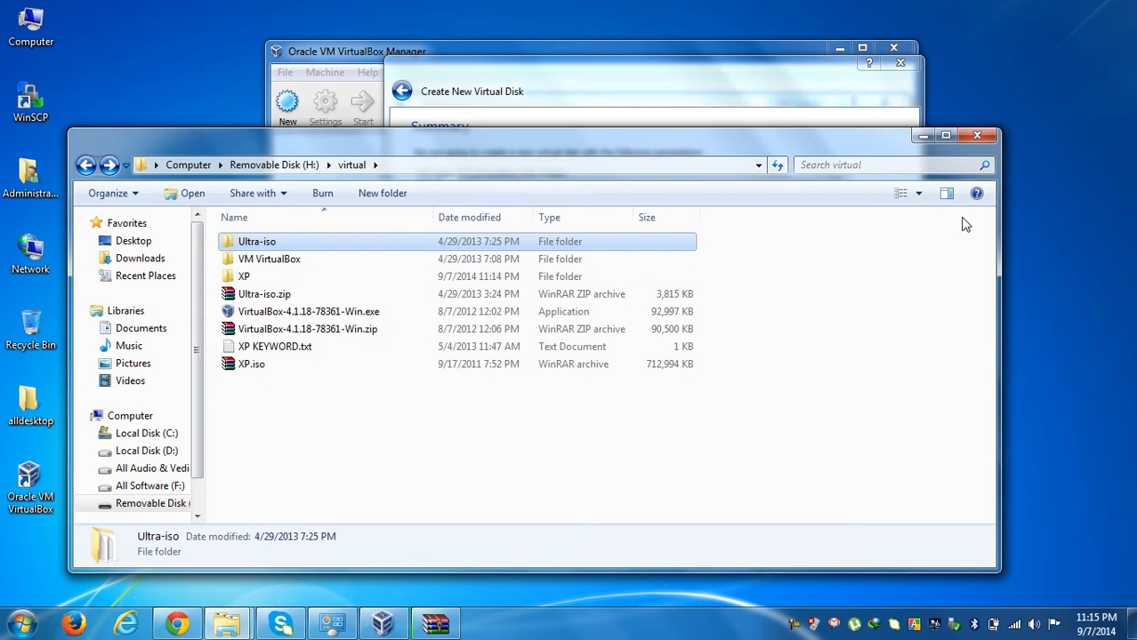
double_click(256, 278)
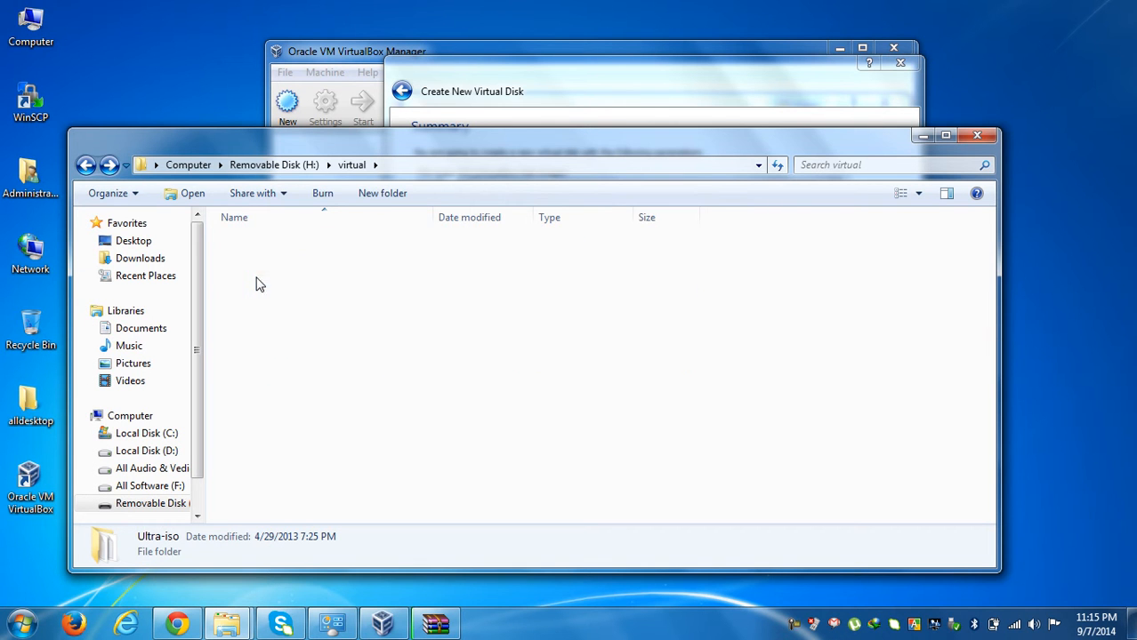
click(85, 165)
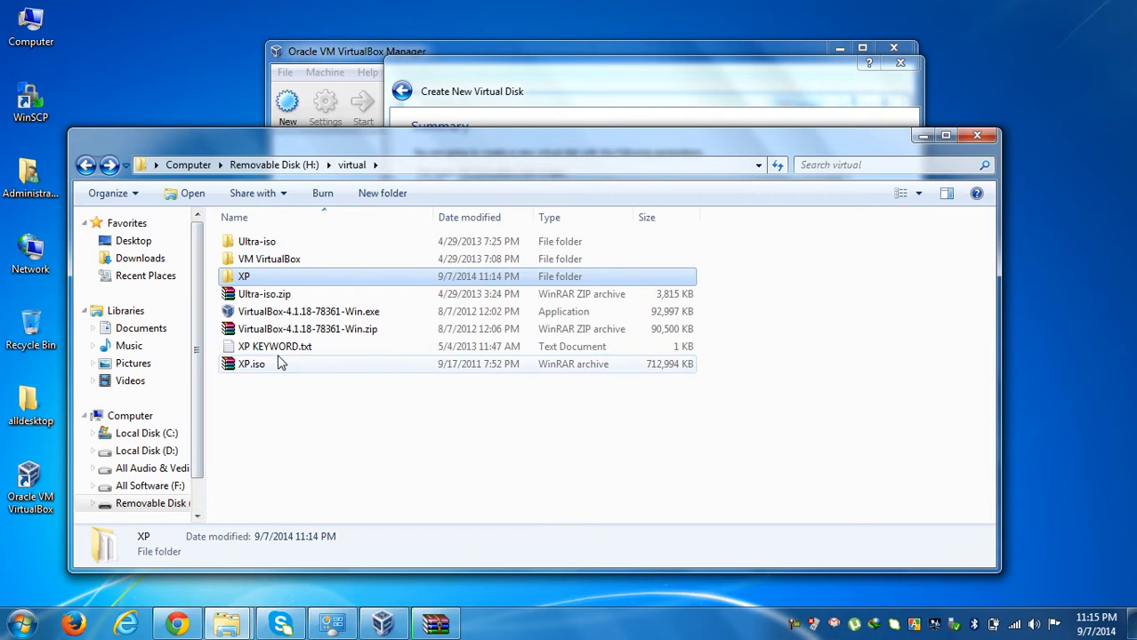
double_click(258, 280)
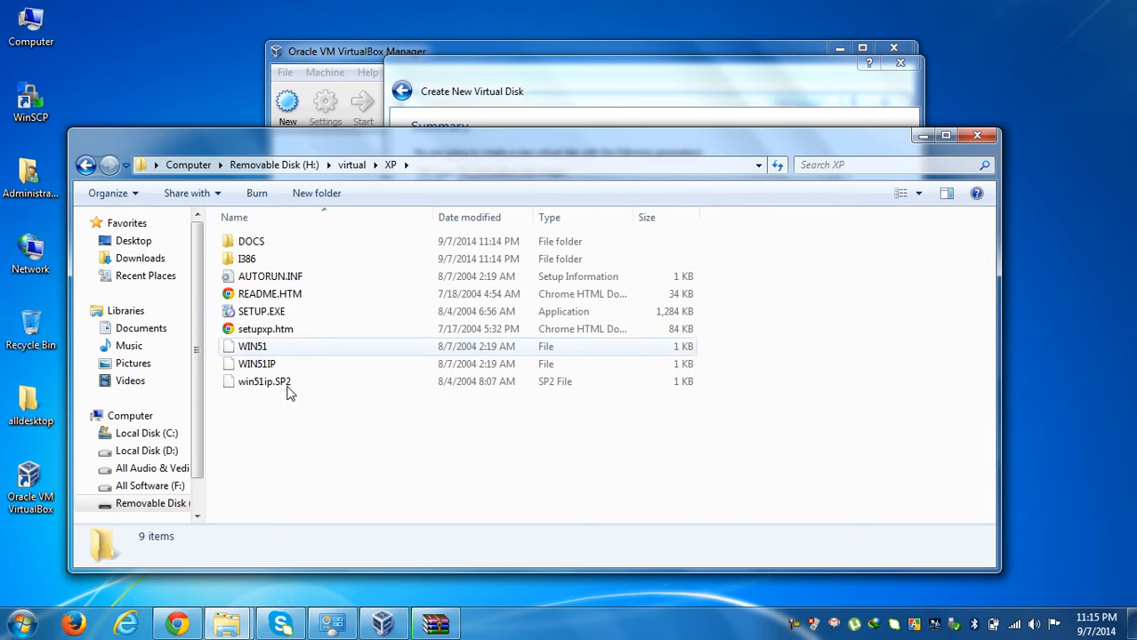
drag(311, 449, 169, 194)
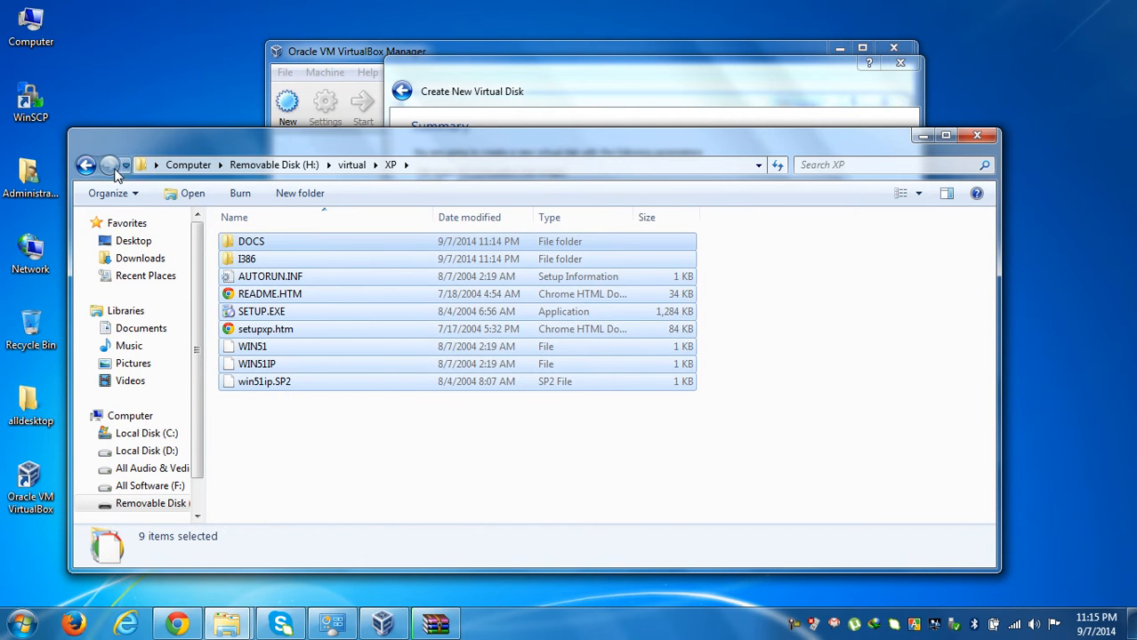
click(86, 166)
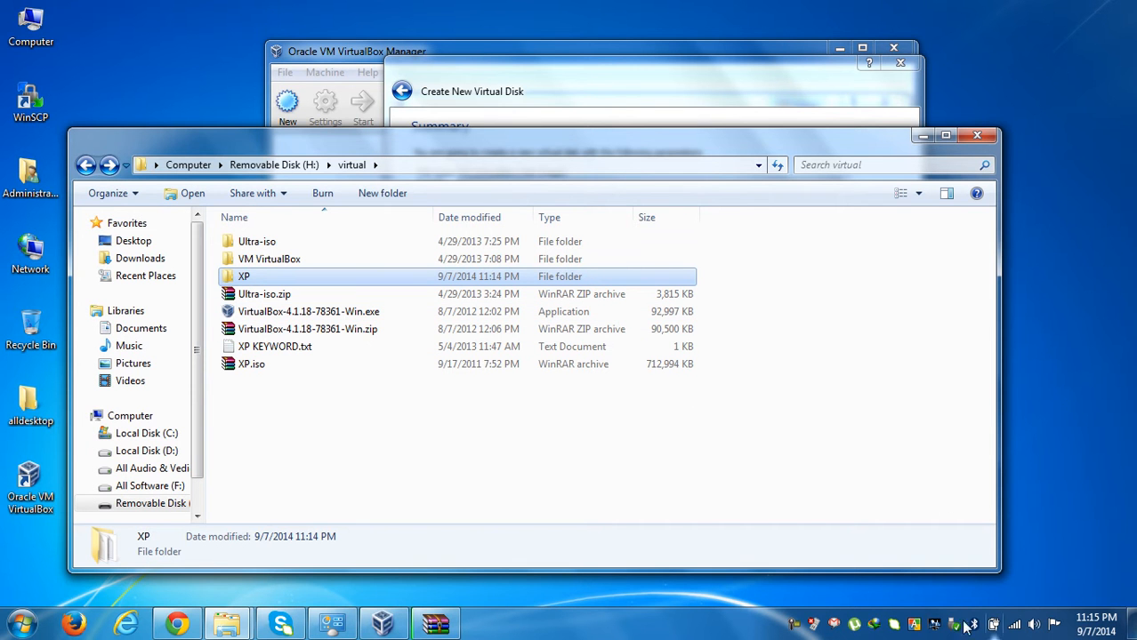
- Create the Windows XP virtual machine from the wizard's summary page
click(794, 628)
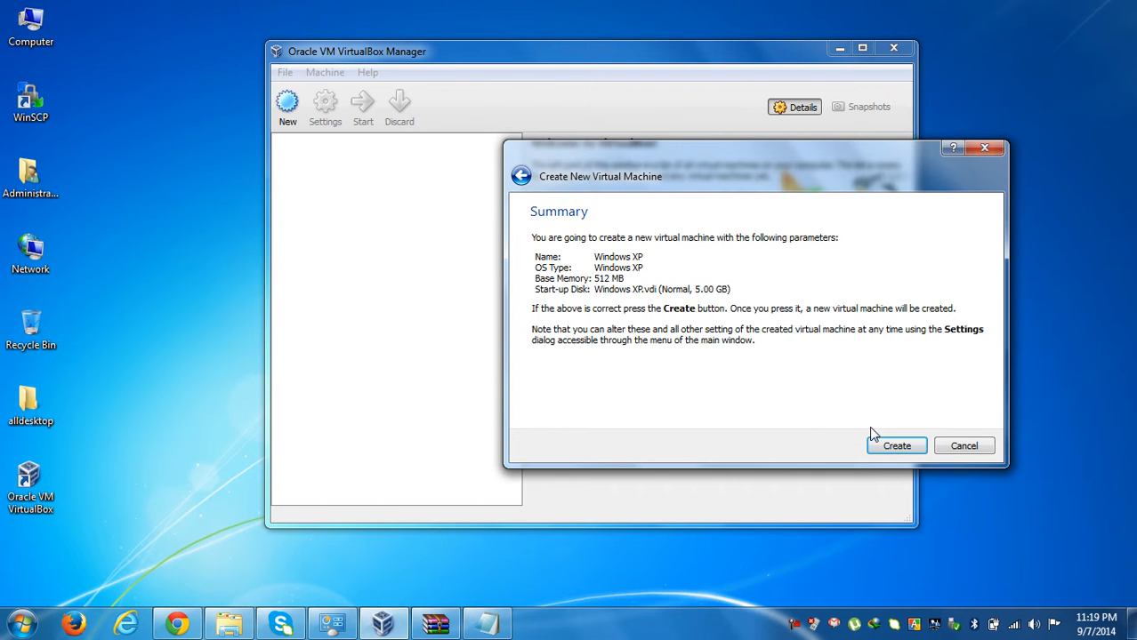
click(897, 449)
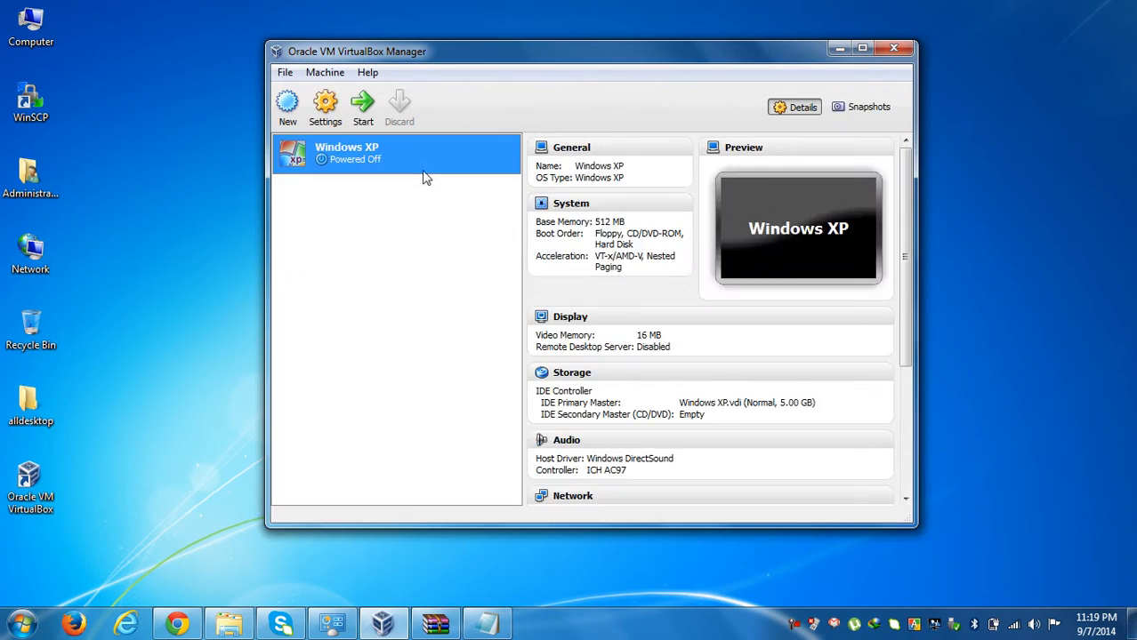
- Open the Windows XP machine's settings and, in the System boot order, disable Floppy and enable Network
right_click(352, 163)
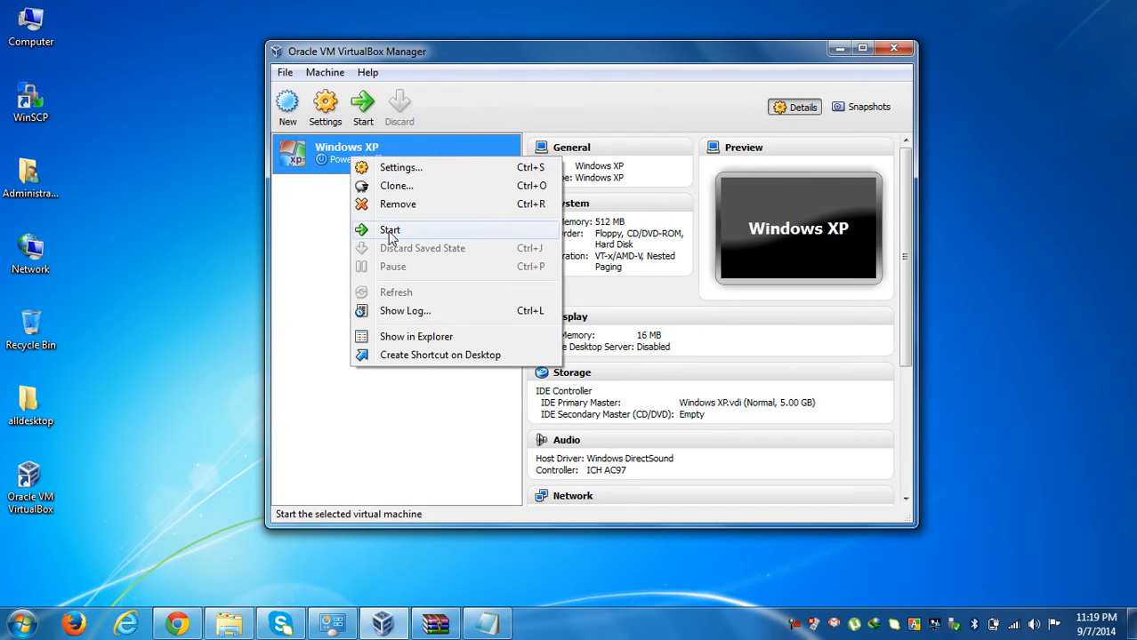
click(341, 112)
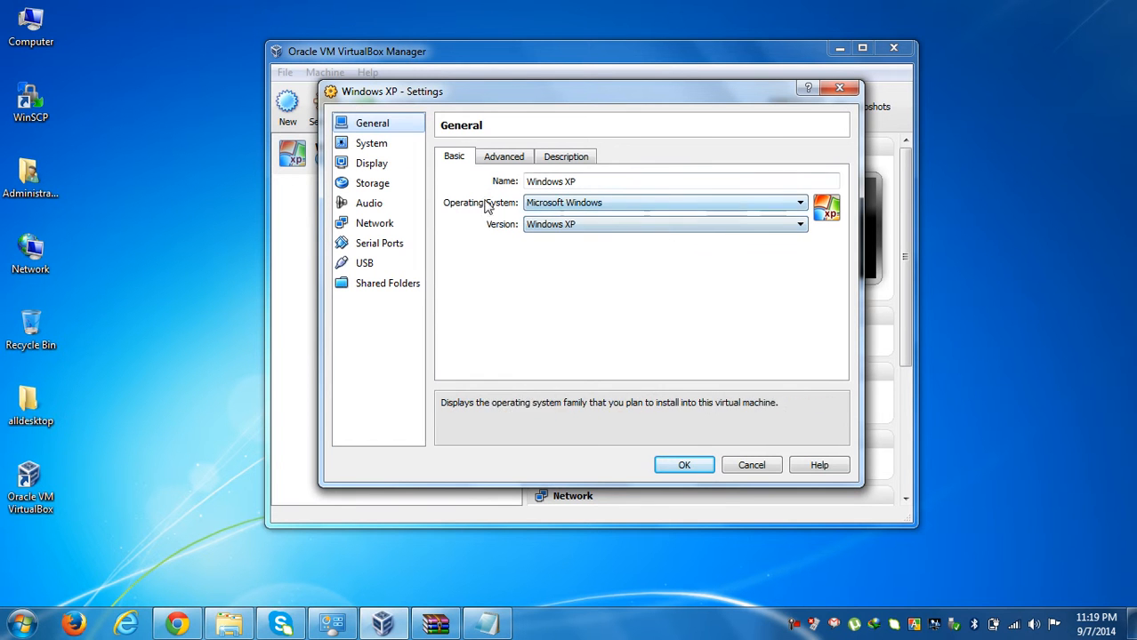
click(365, 149)
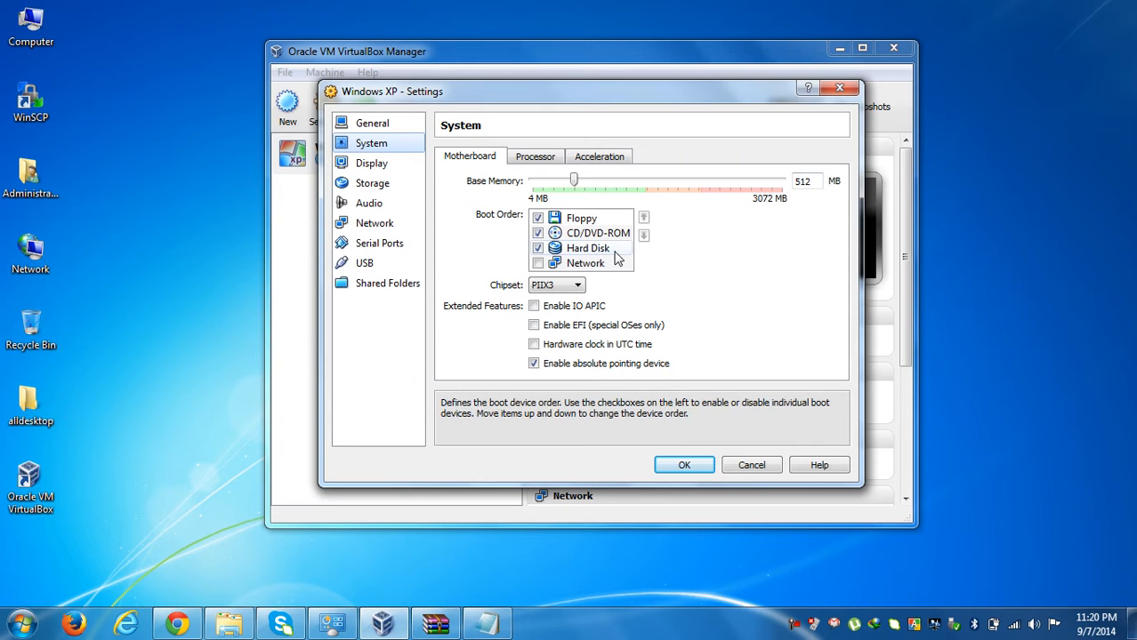
click(537, 219)
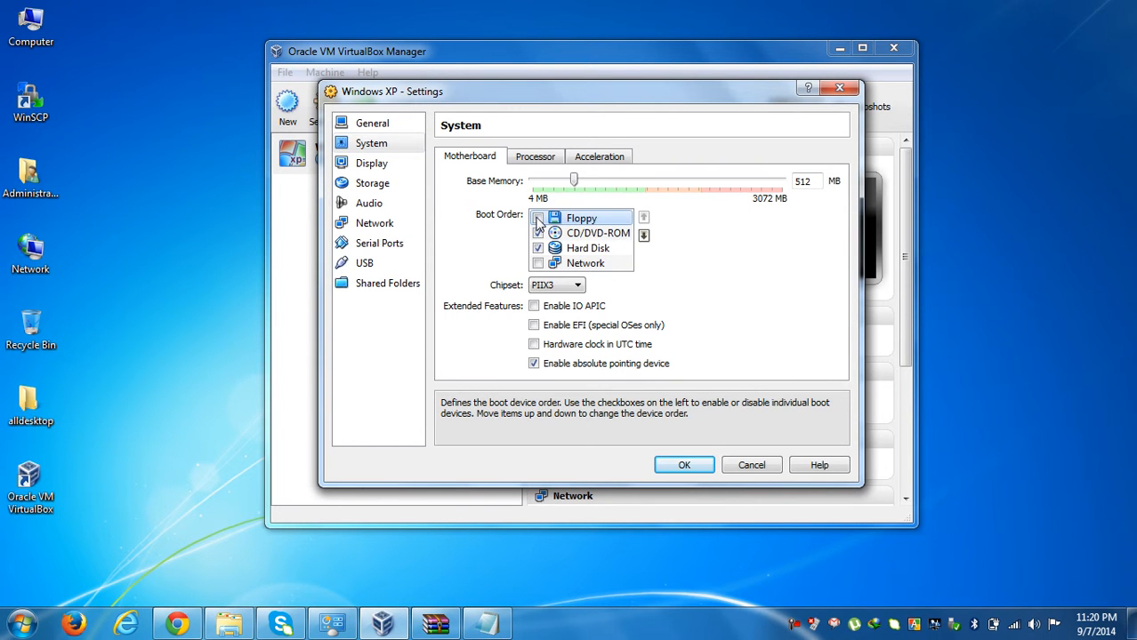
click(537, 263)
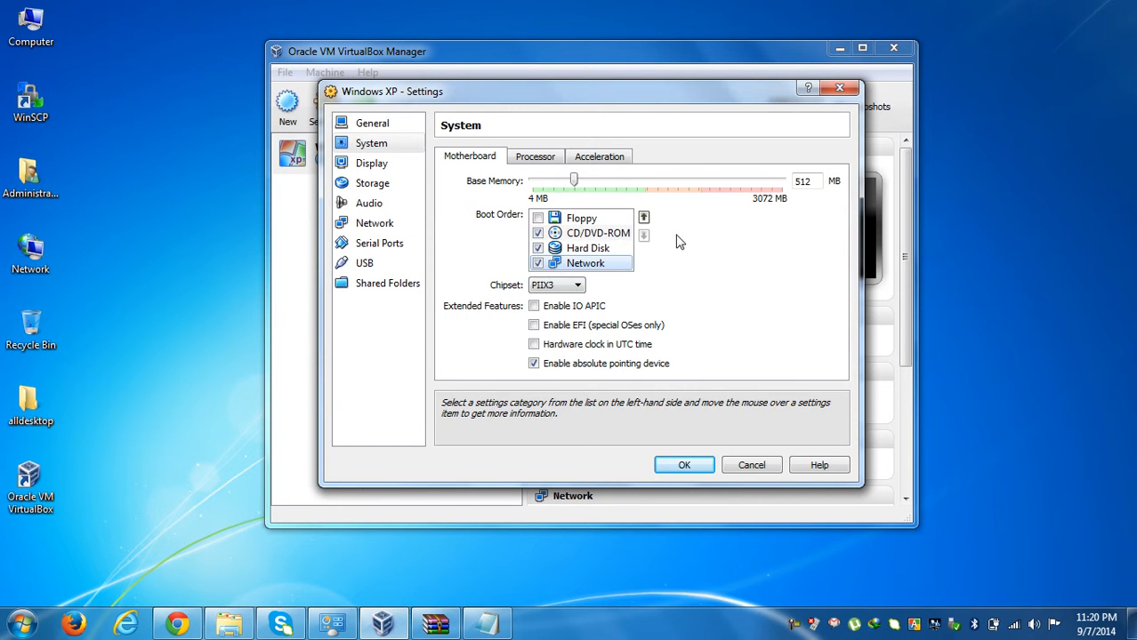
- Review the Display, Storage, Network and General settings pages of the virtual machine
click(372, 164)
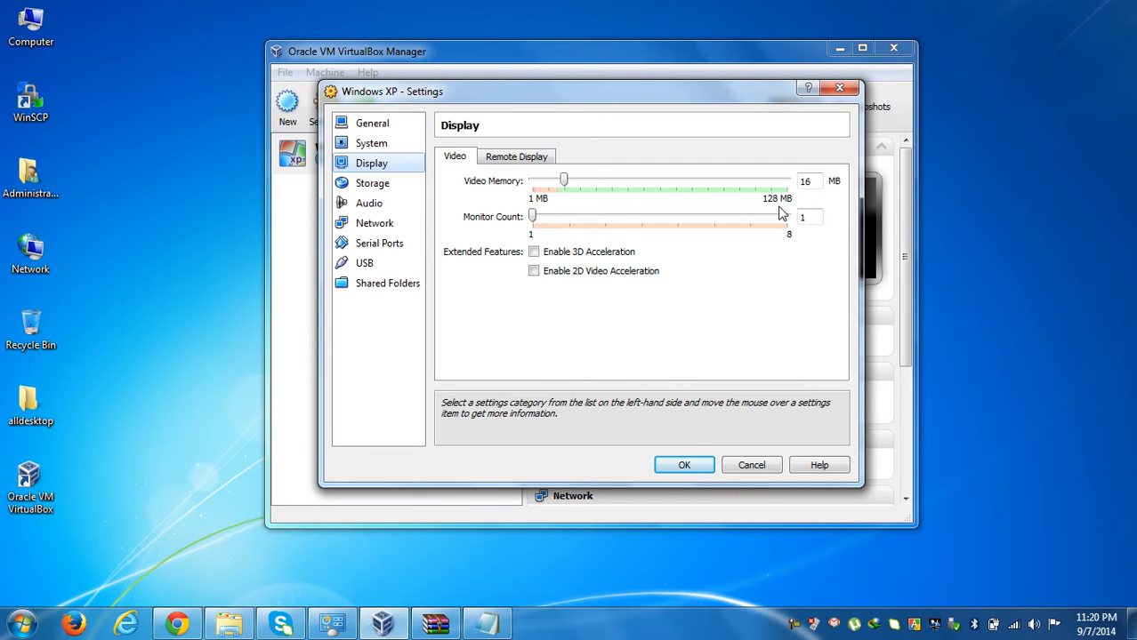
double_click(811, 182)
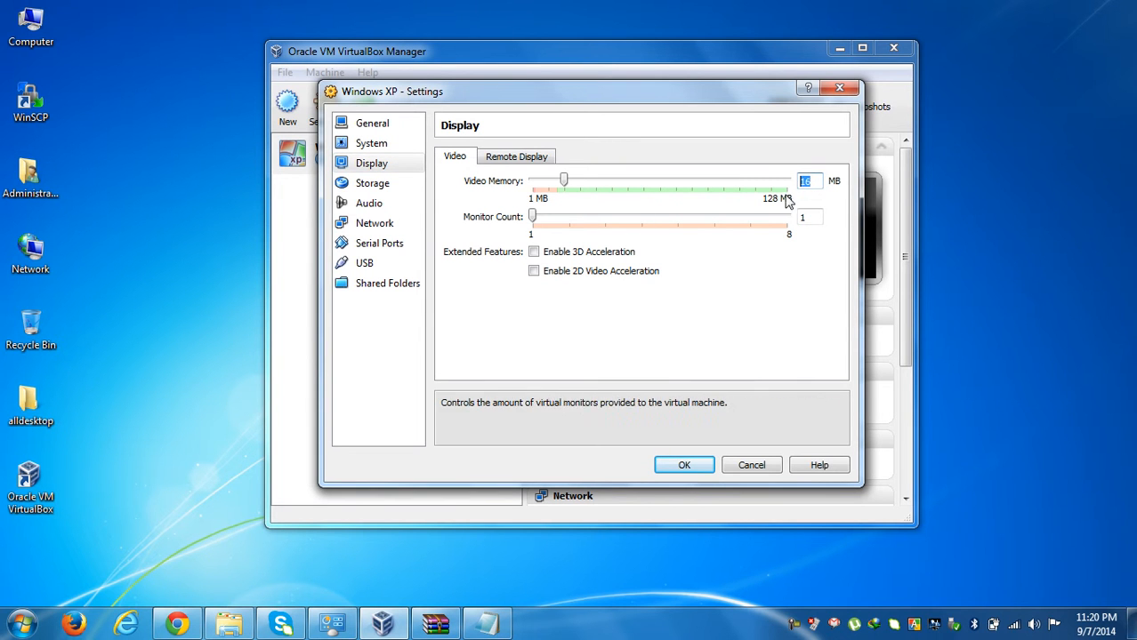
click(385, 190)
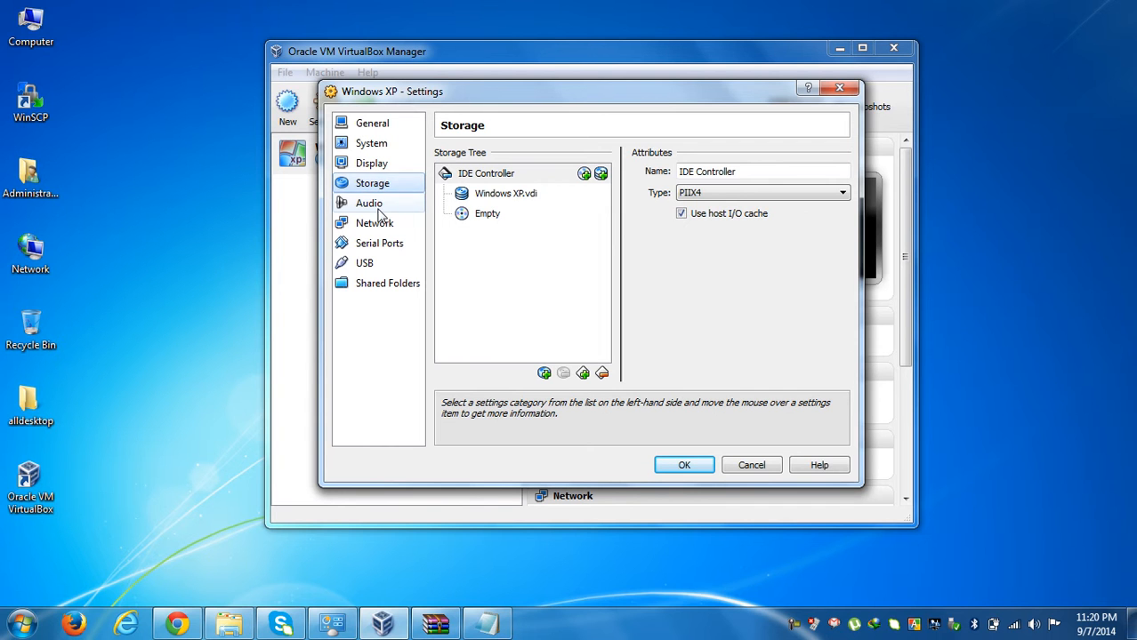
click(388, 226)
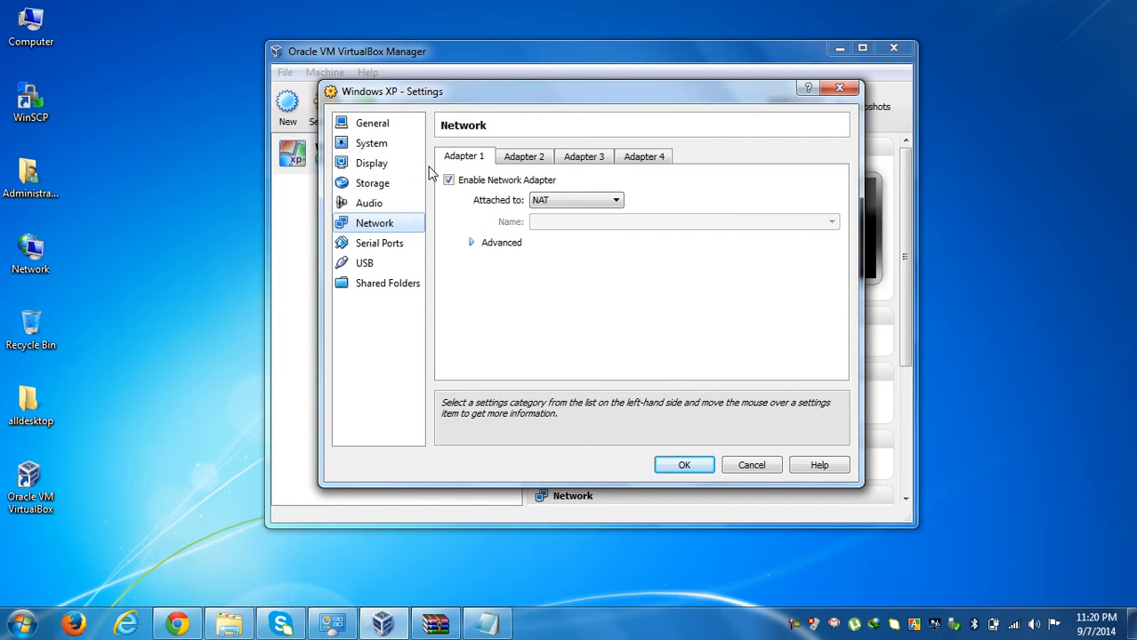
click(358, 124)
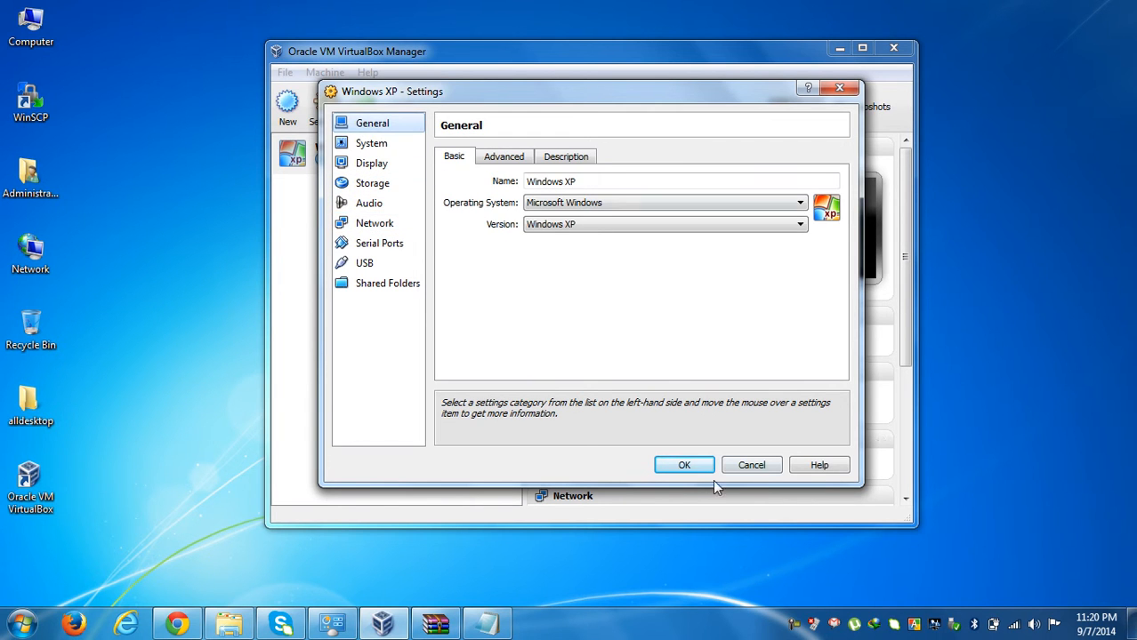
- Save the virtual machine settings, start the Windows XP machine, and move past the First Run Wizard welcome page
click(684, 466)
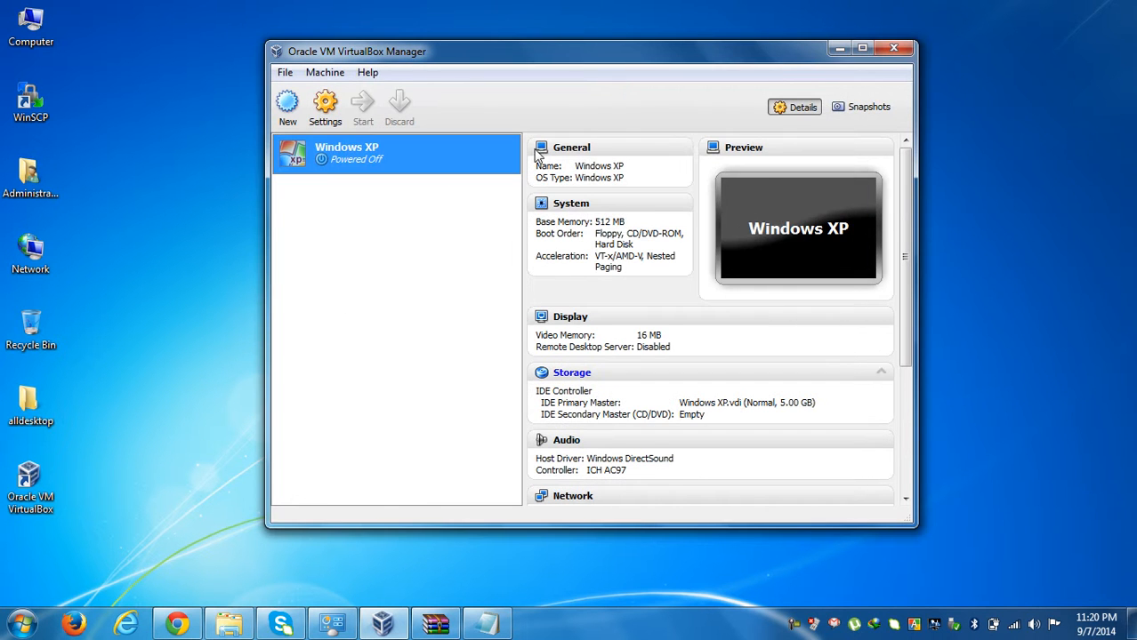
click(365, 119)
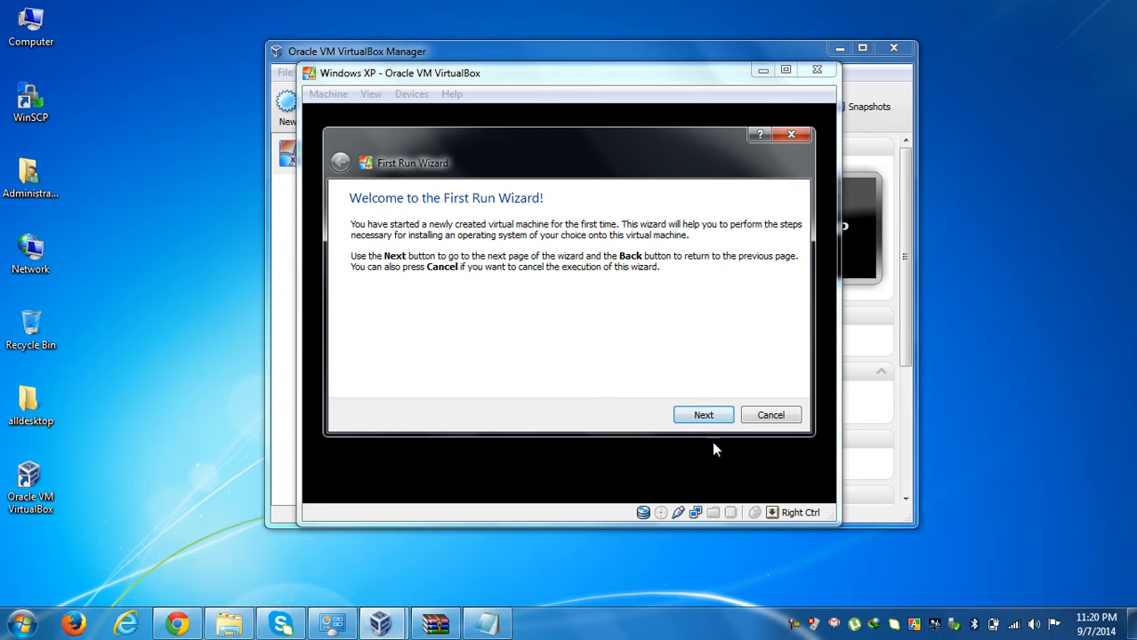
click(712, 415)
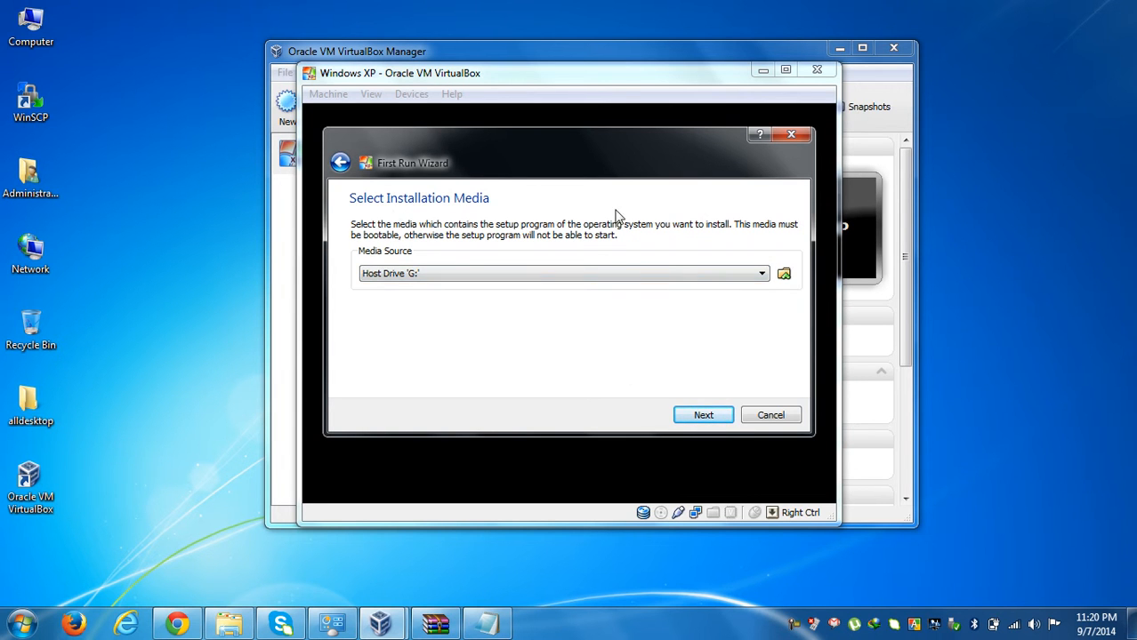
- Choose XP.iso from the Programming Software\OS osi folder as installation media and start the machine from it
click(784, 274)
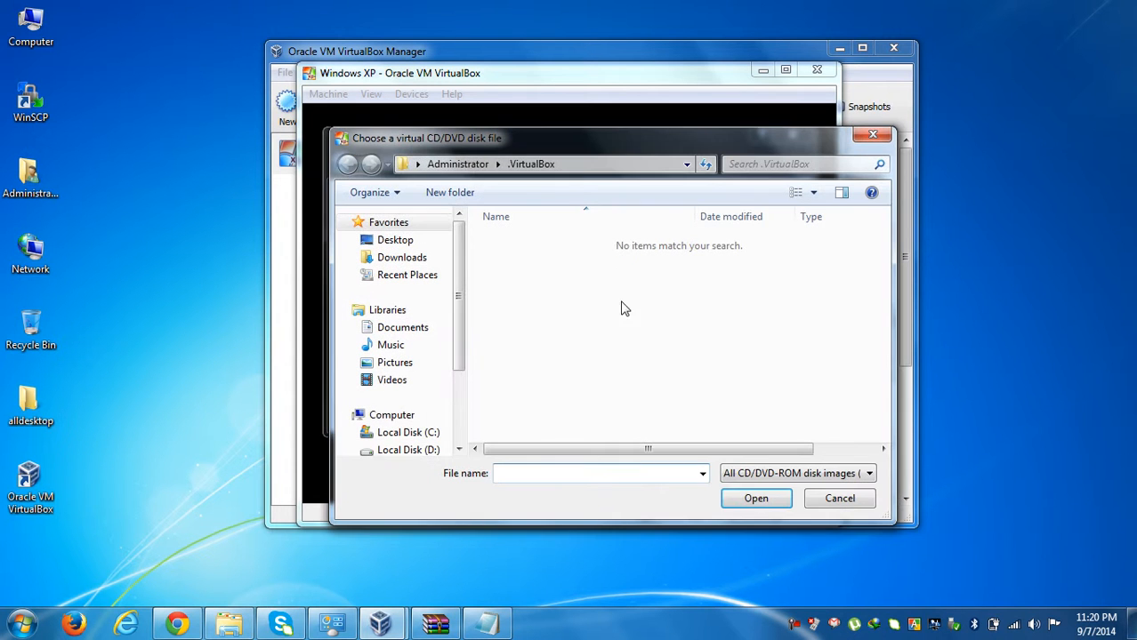
click(596, 164)
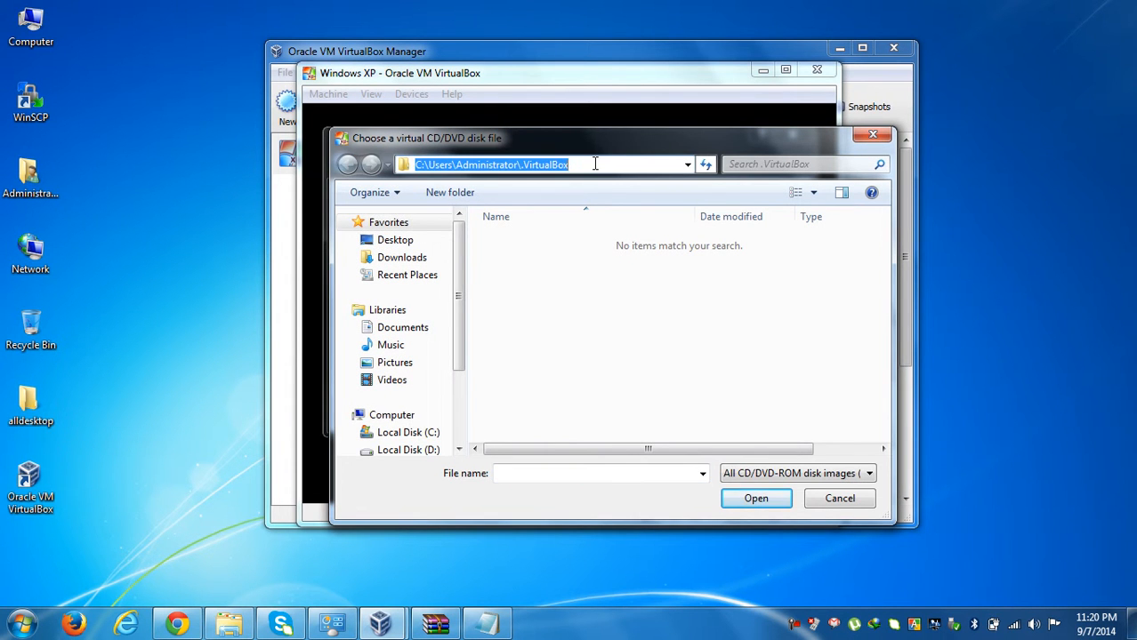
text(F:\Programming Software\OS osi)
key(Return)
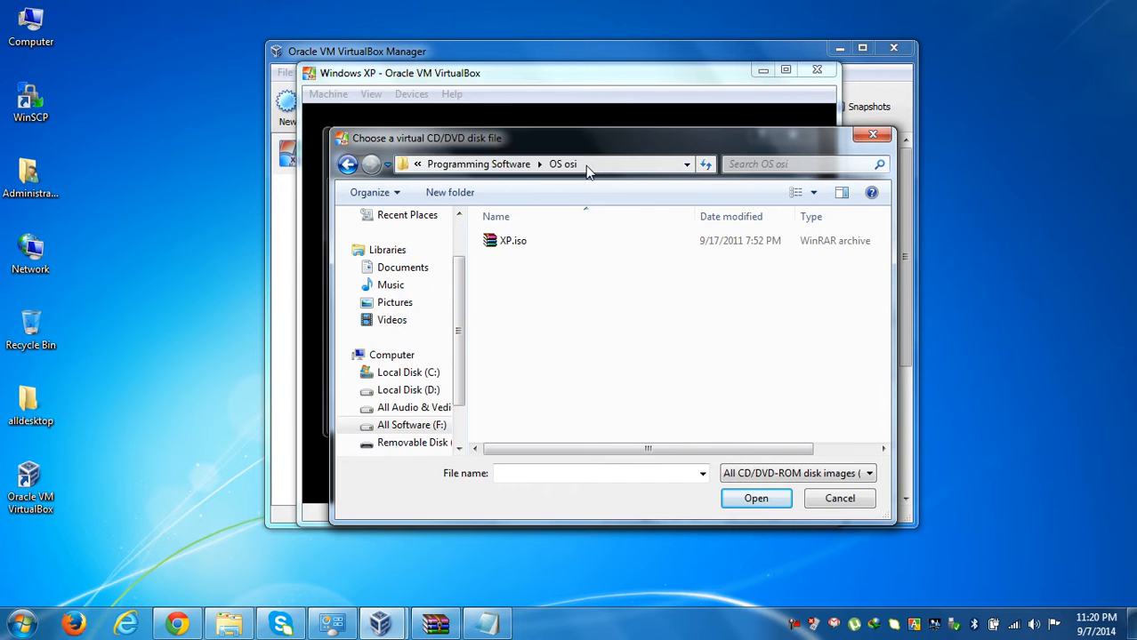
click(513, 242)
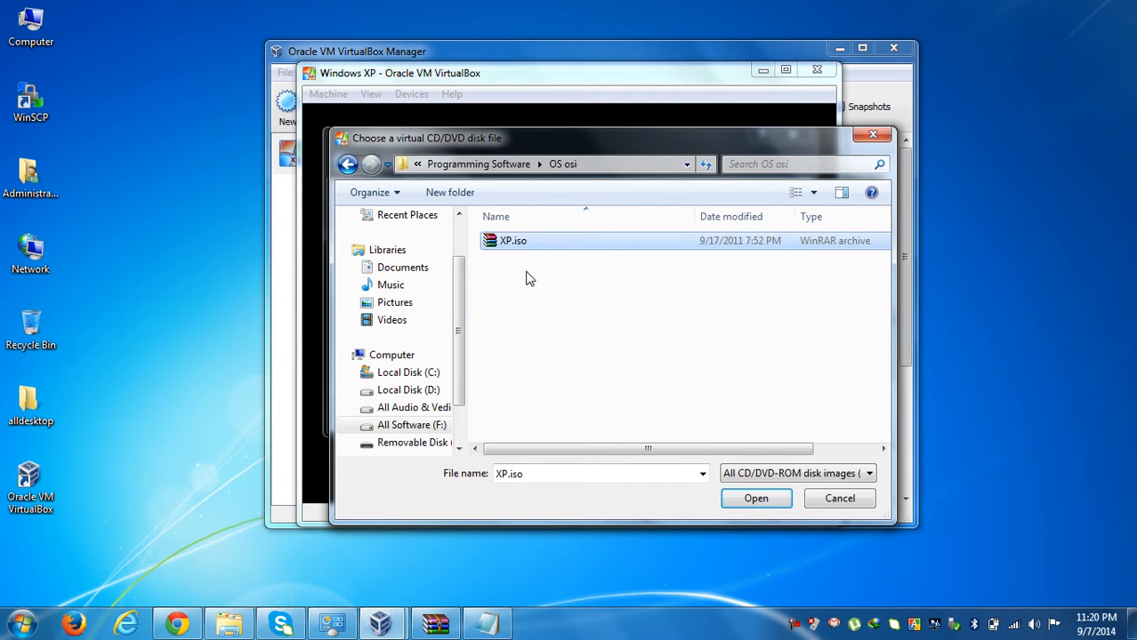
click(758, 501)
click(704, 416)
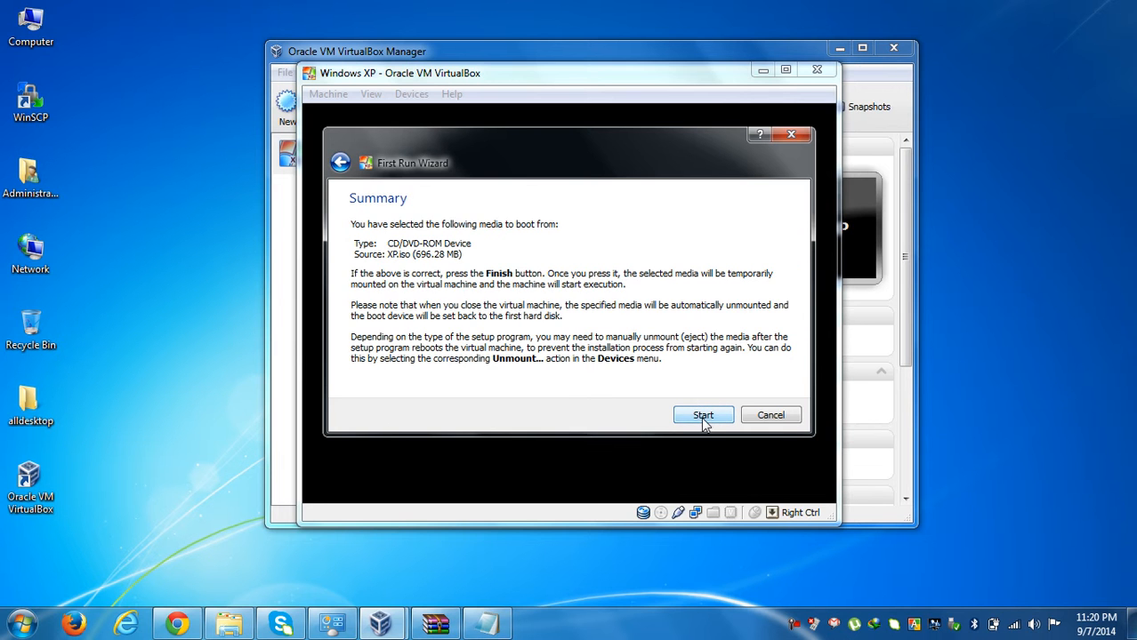
click(701, 417)
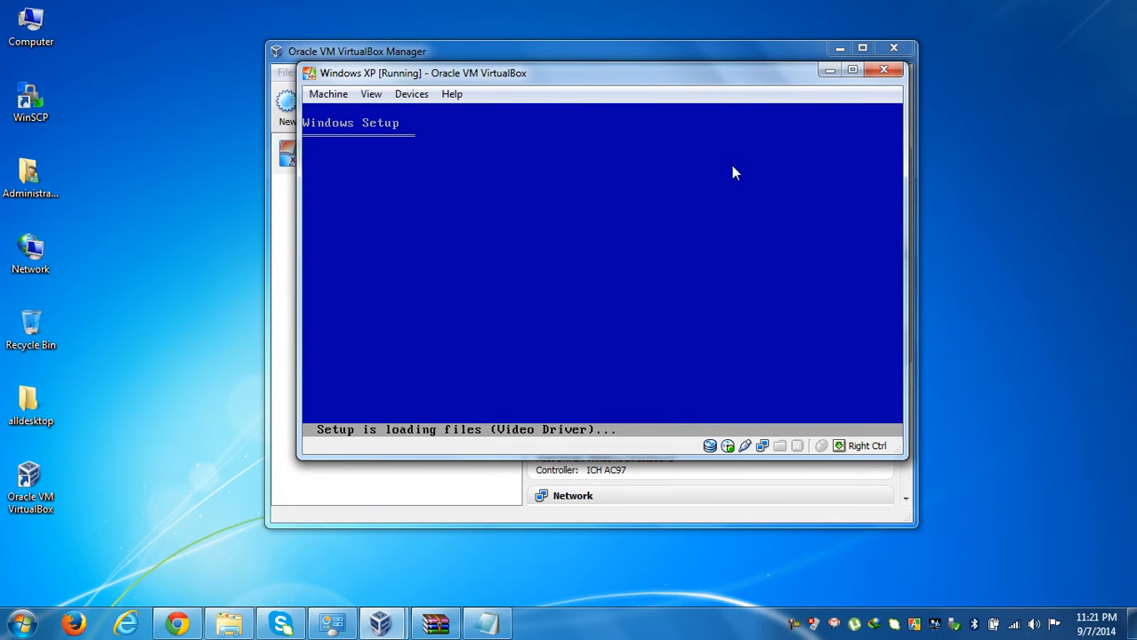
- Maximize the running virtual machine window and dismiss the mouse pointer integration notice
click(853, 69)
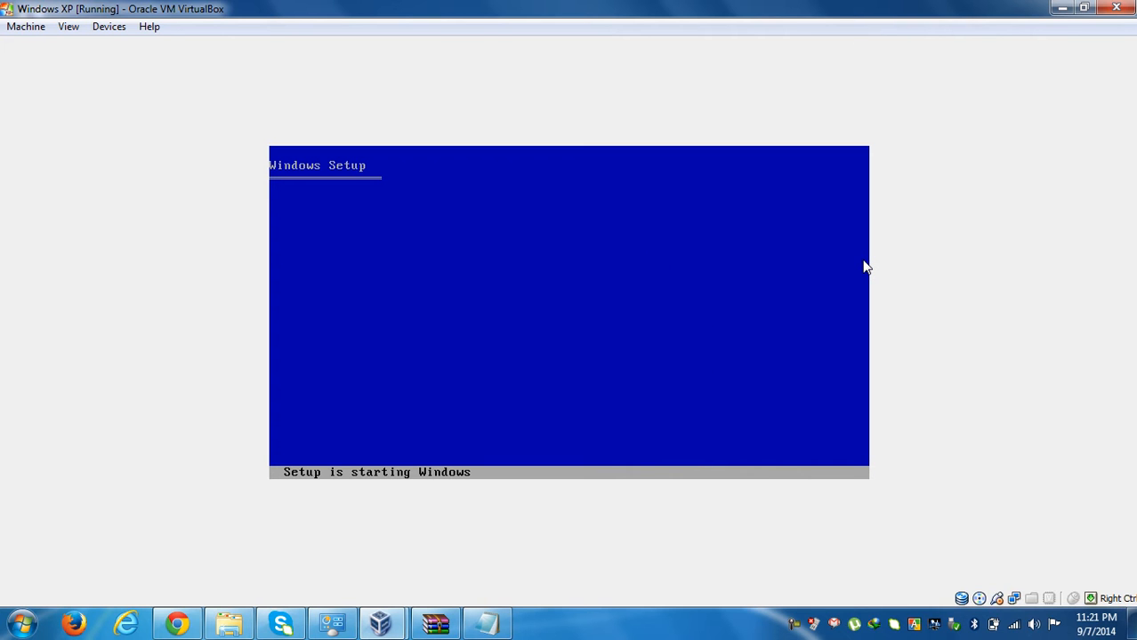
click(498, 388)
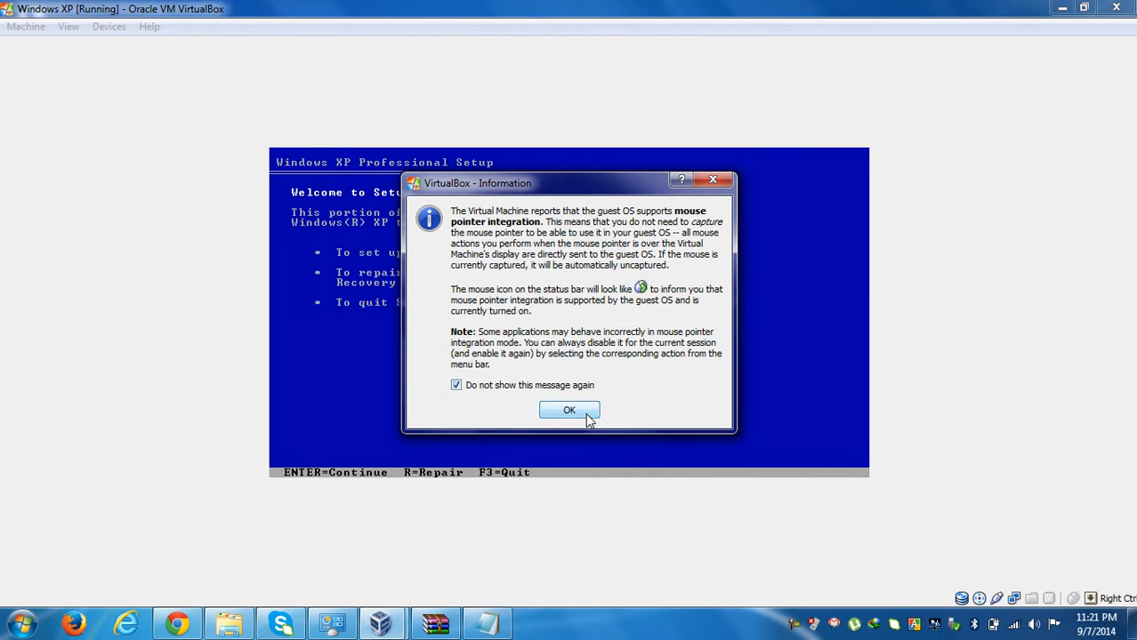
click(569, 412)
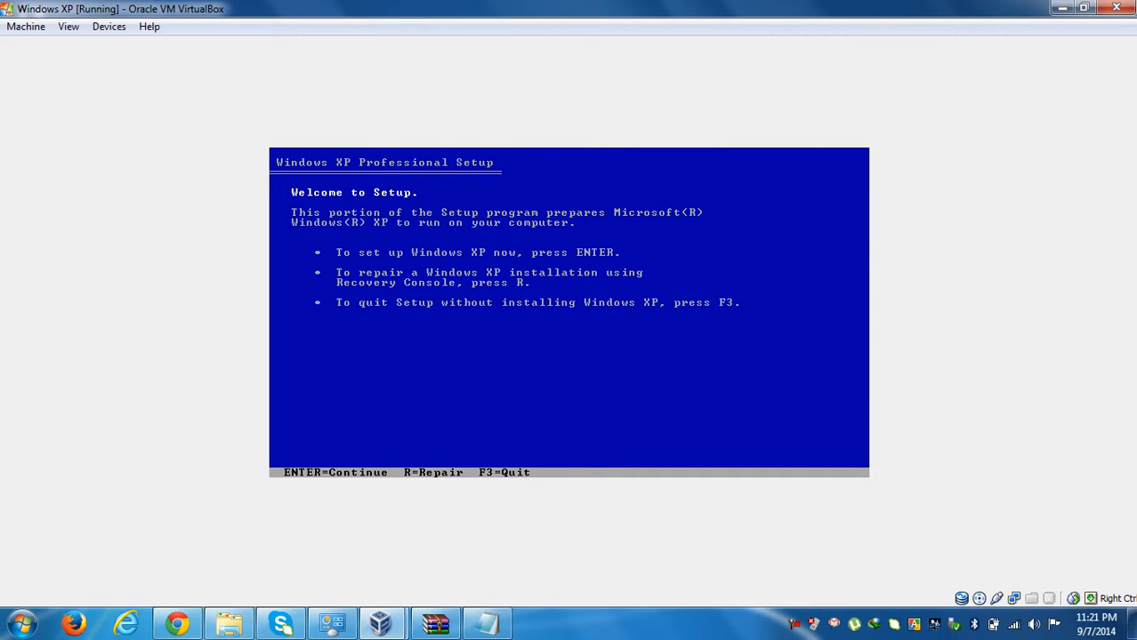
- Continue Windows XP setup, accept the licence agreement, and install onto the unpartitioned disk space
key(Return)
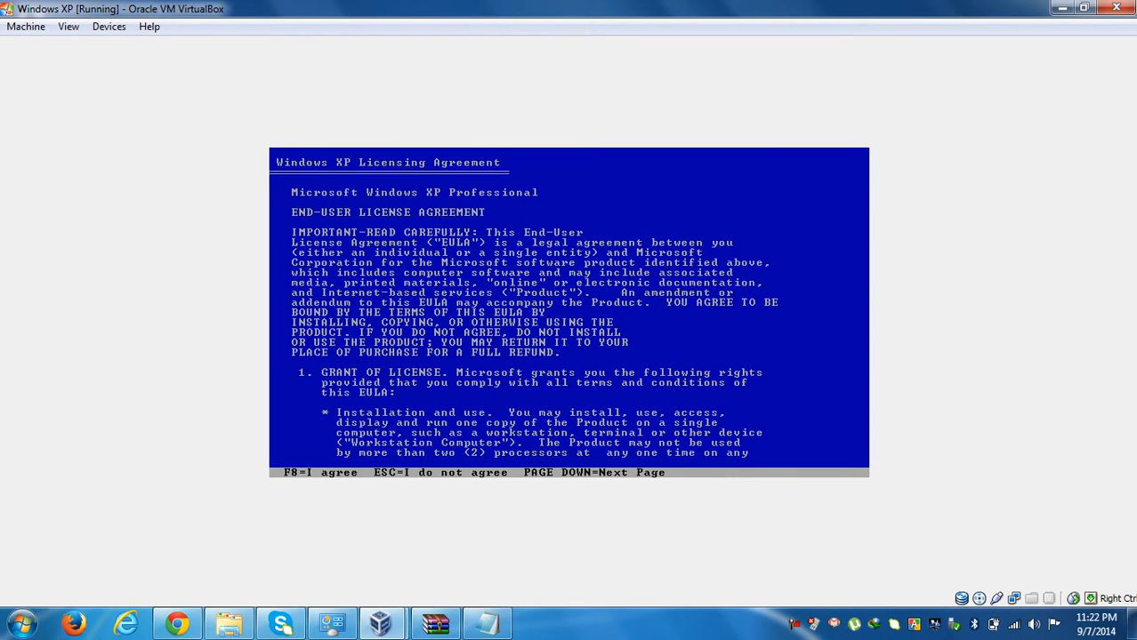
key(F8)
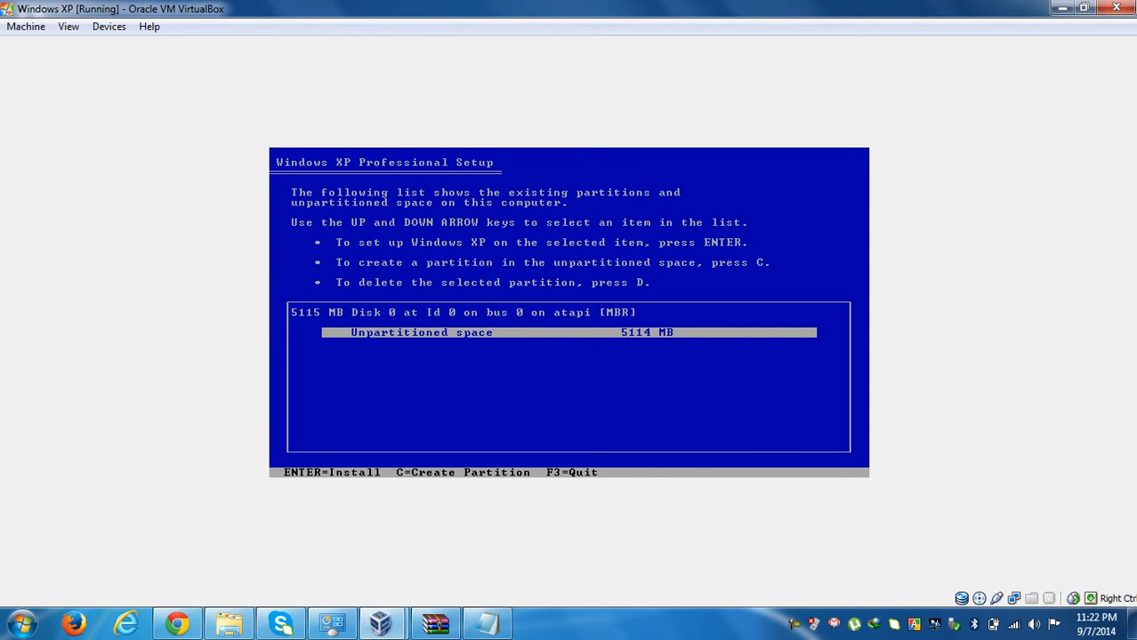
key(Return)
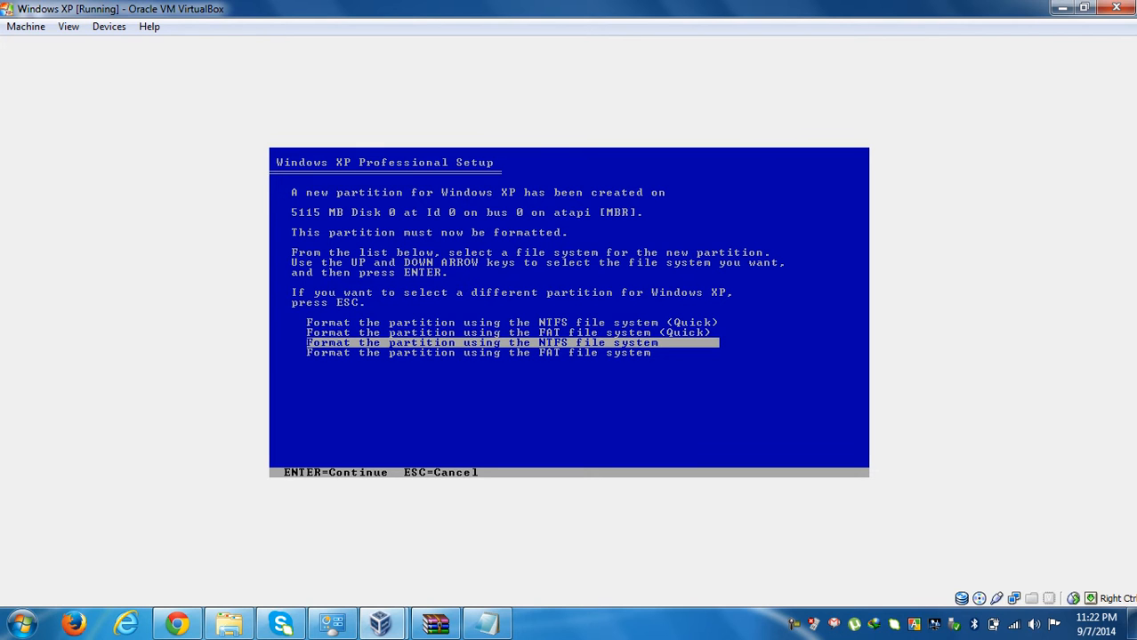
- Format the new partition using the NTFS file system (Quick)
key(Up)
key(Up)
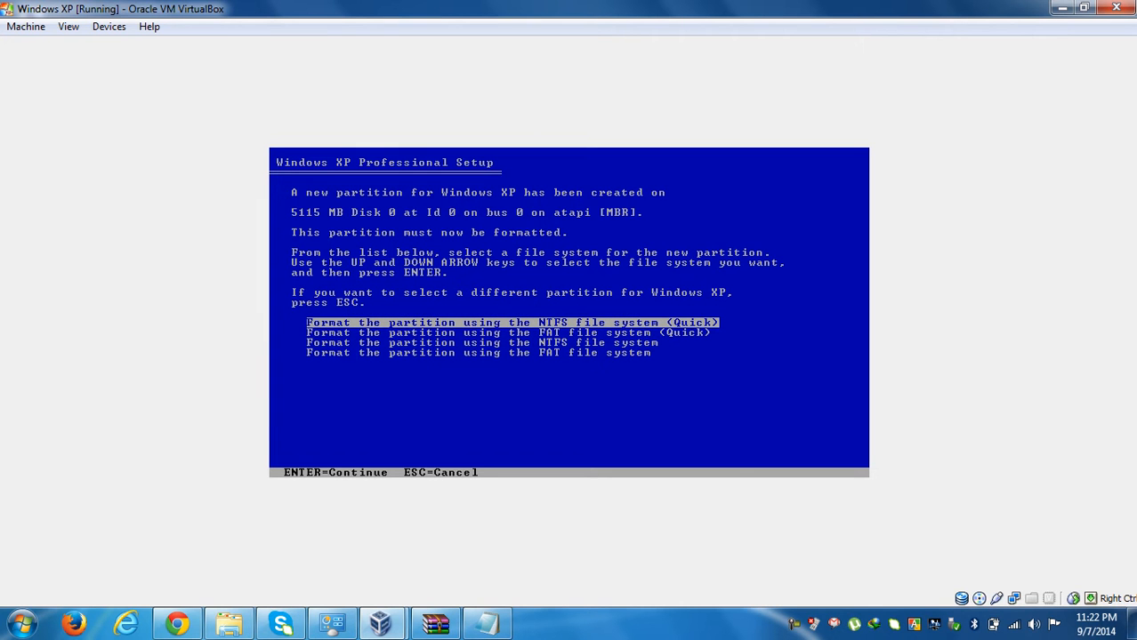
key(Return)
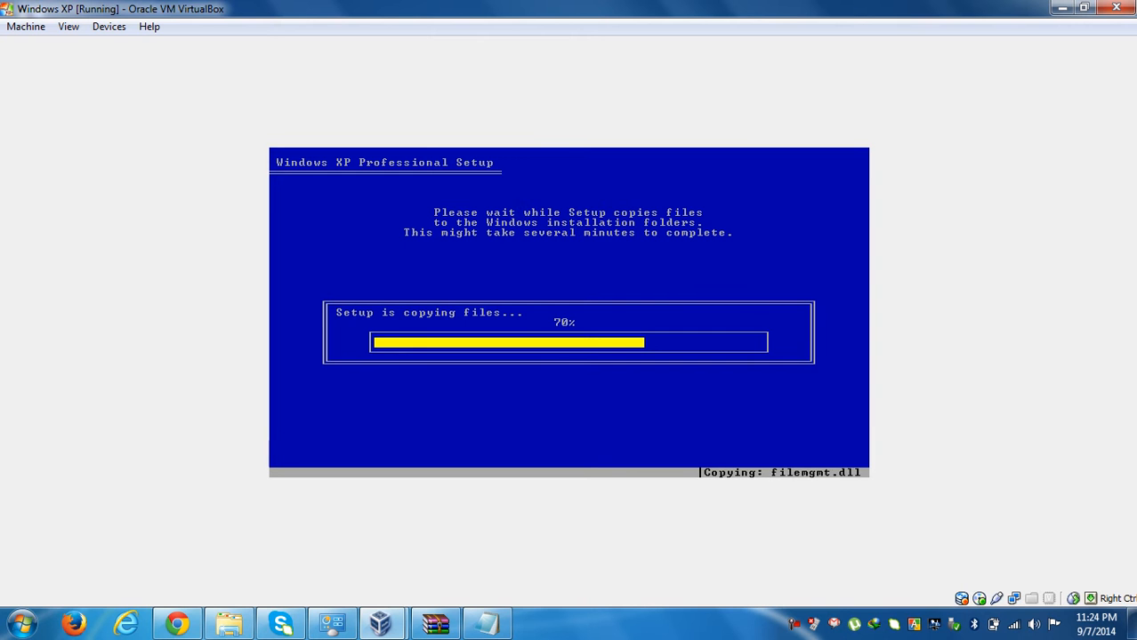
- Open Computer and inspect the format options for Removable Disk (H:) without formatting it
click(1062, 8)
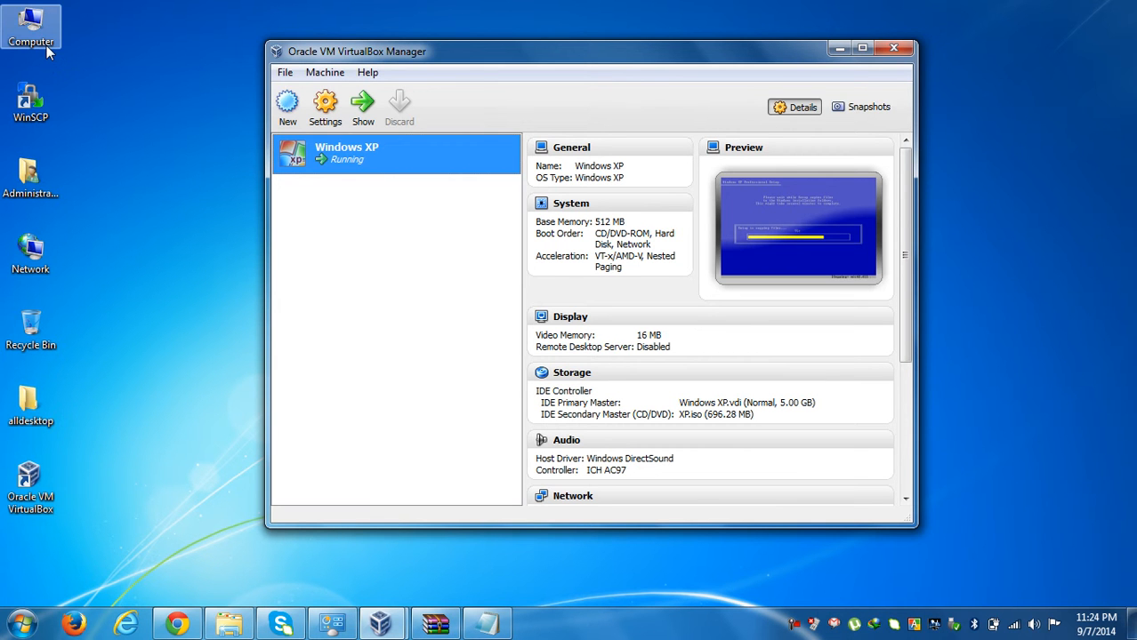
double_click(46, 46)
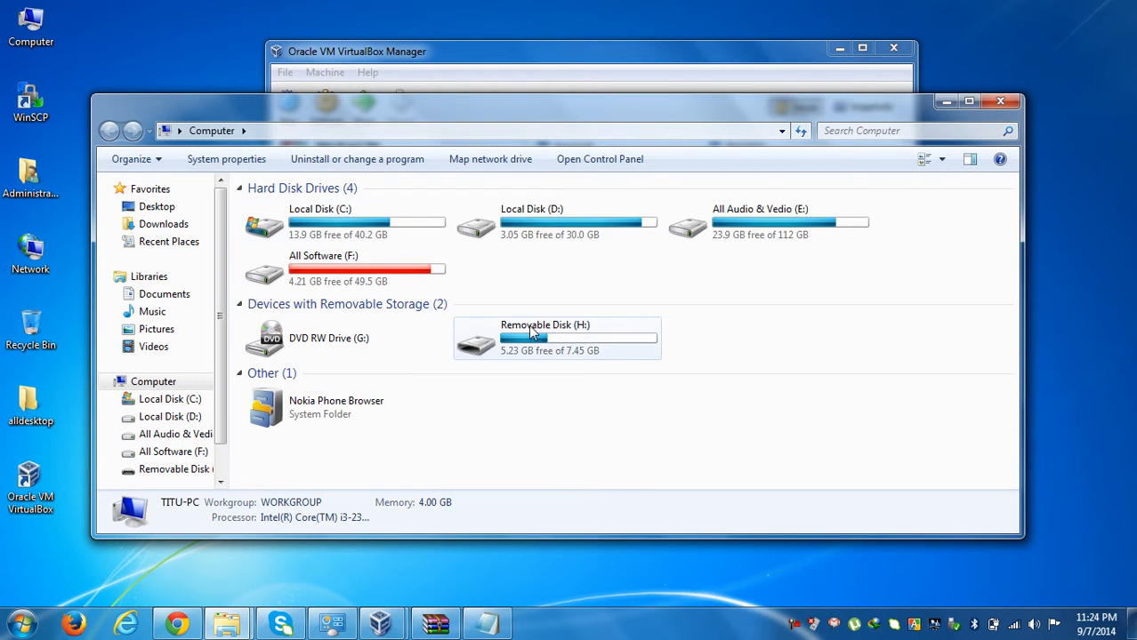
click(534, 331)
right_click(533, 331)
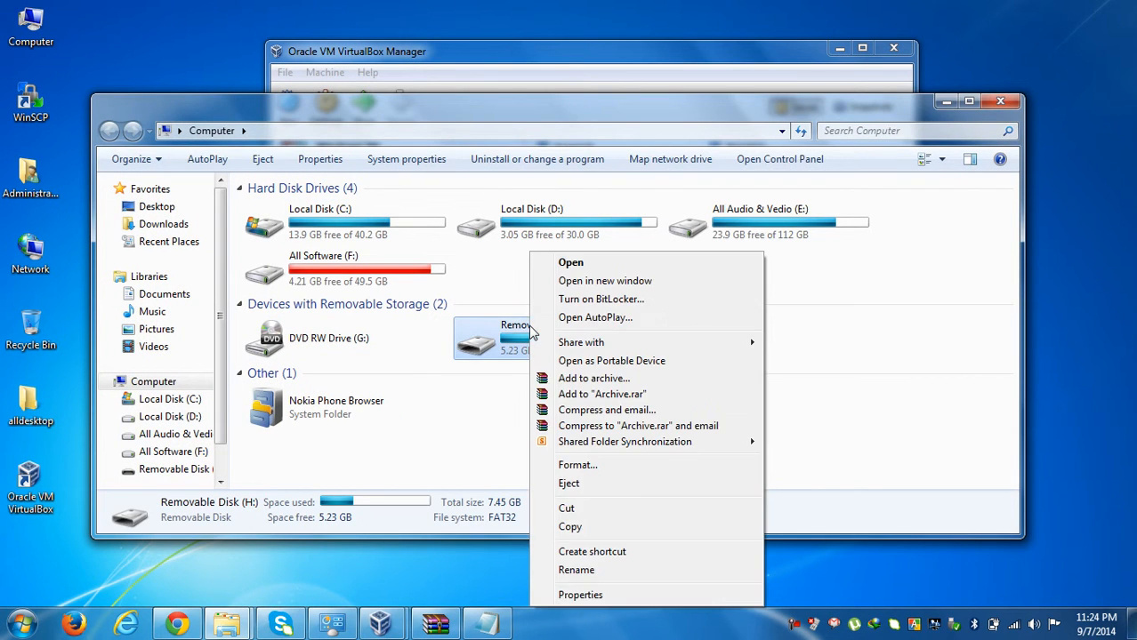
click(562, 468)
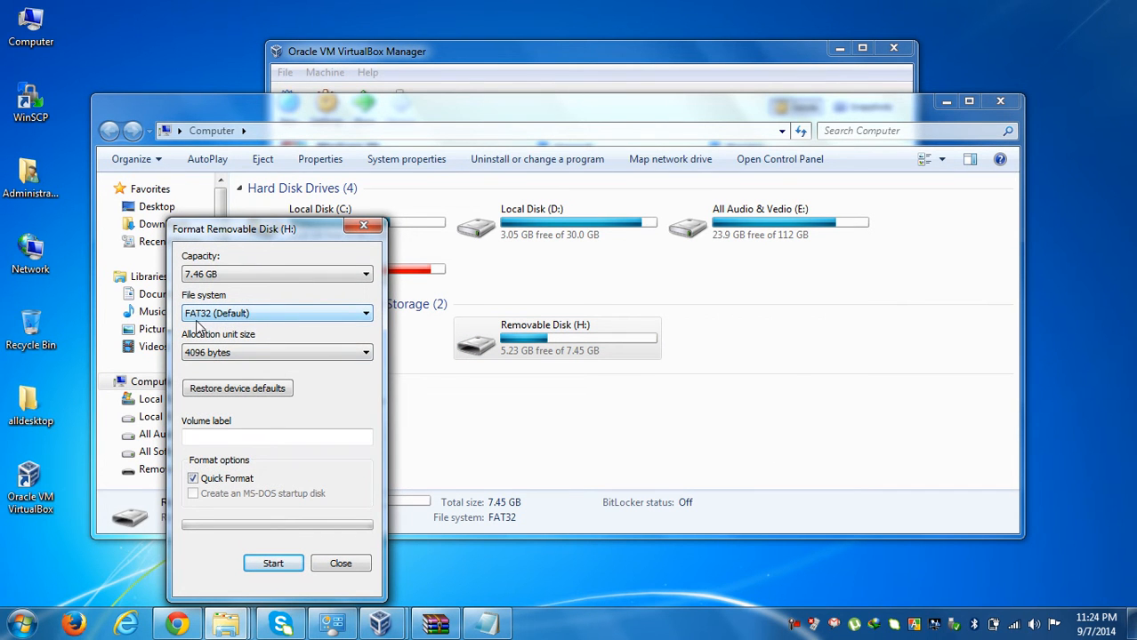
click(297, 320)
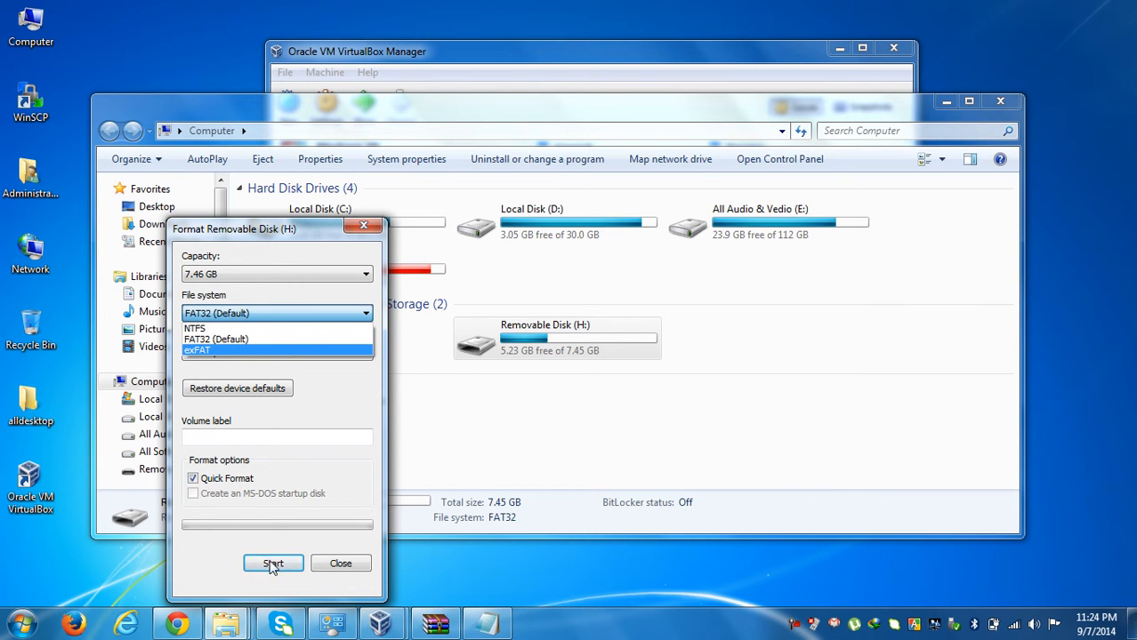
click(534, 445)
click(353, 584)
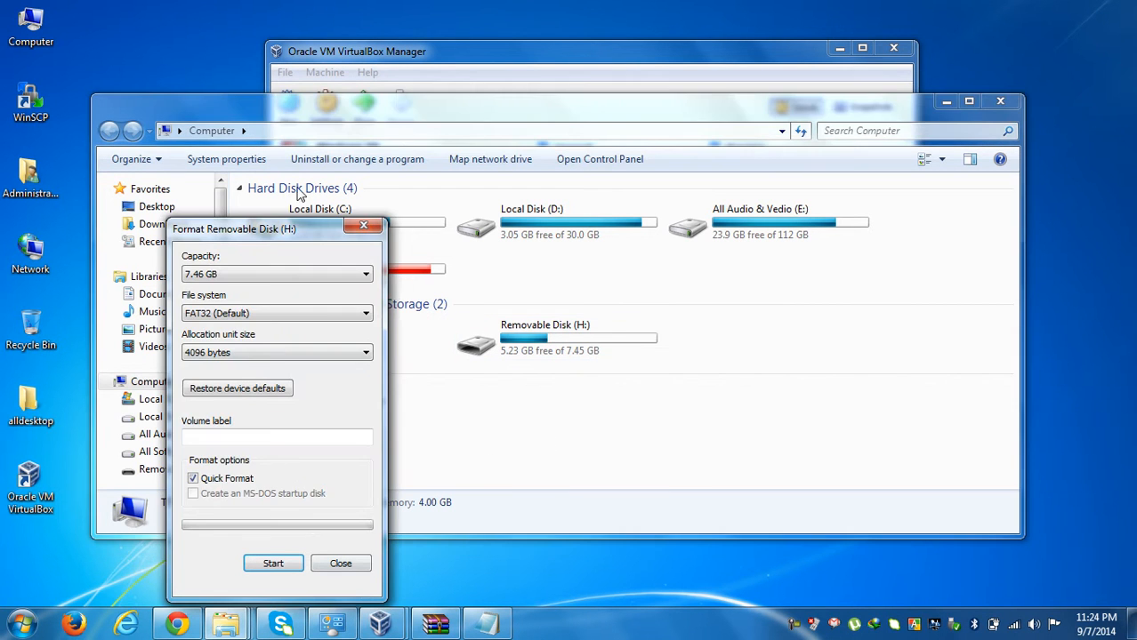
click(391, 242)
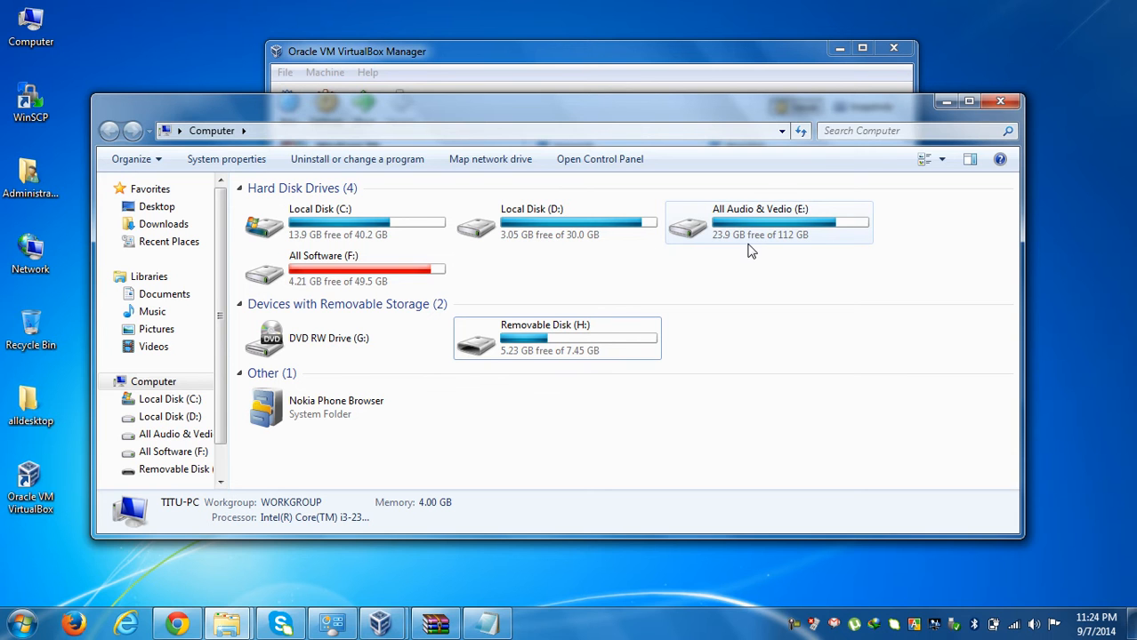
- Open the software folder on the All Software (F:) drive in a maximized window
double_click(742, 215)
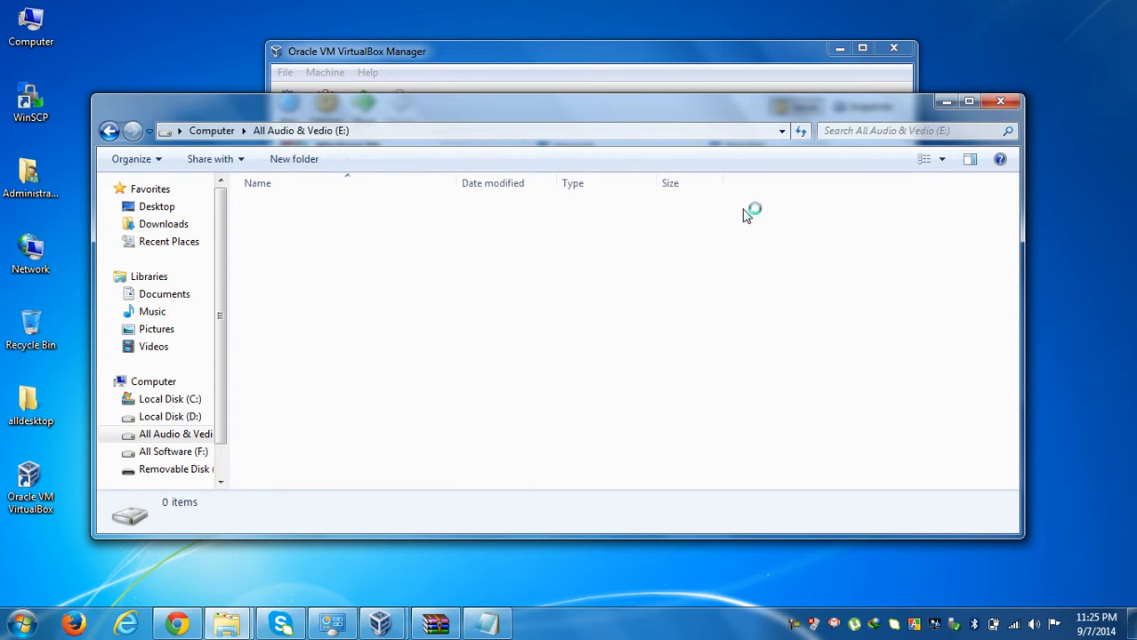
click(108, 133)
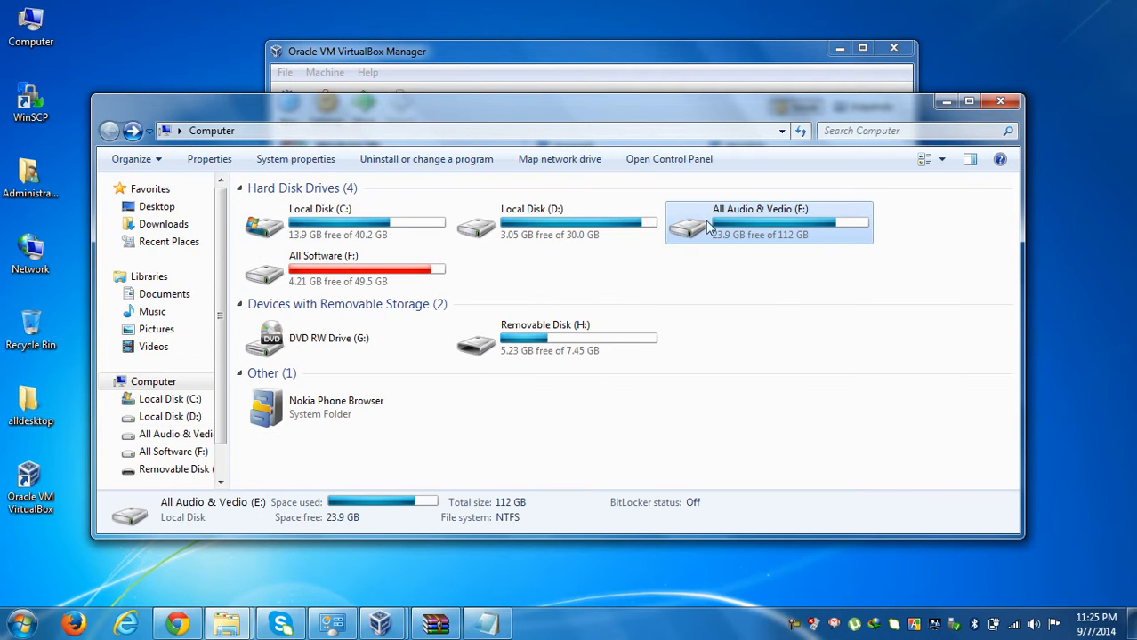
double_click(370, 258)
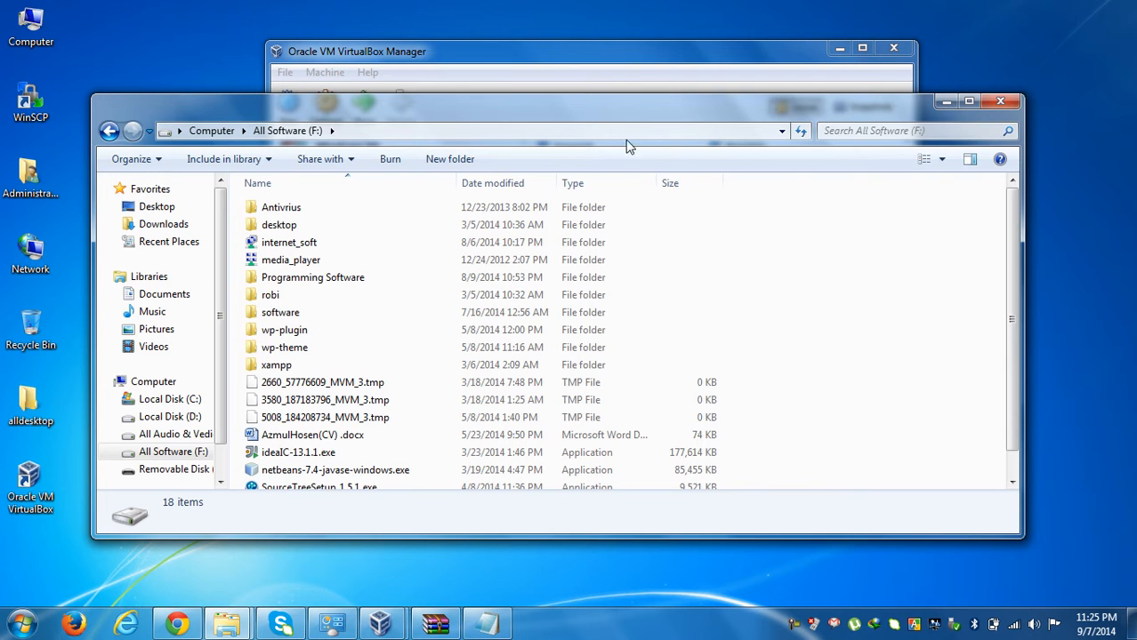
click(969, 101)
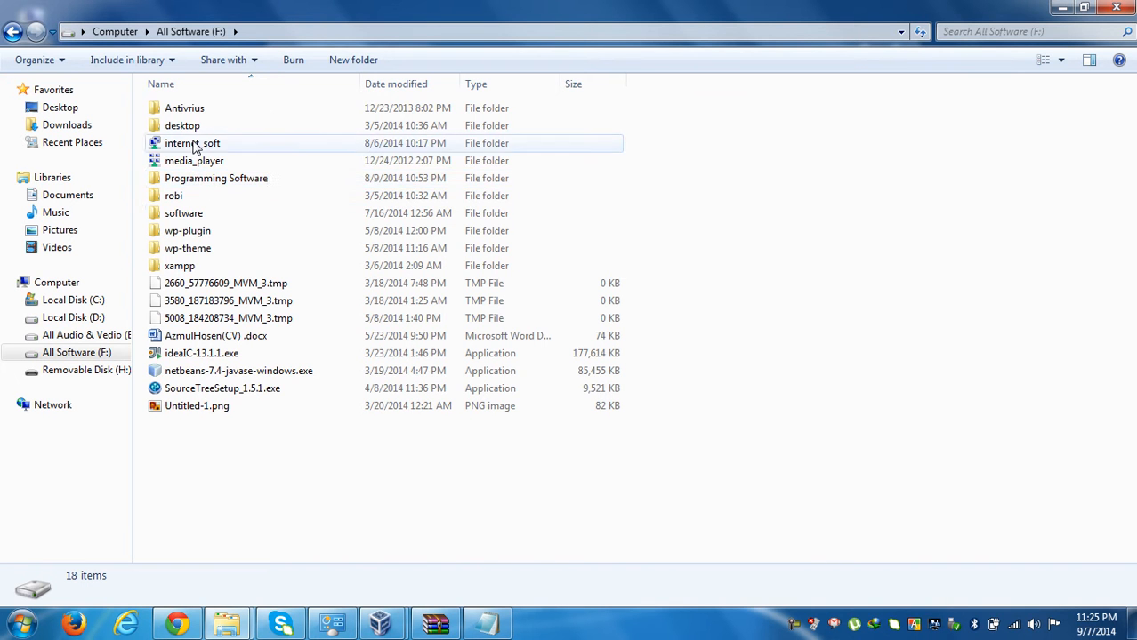
double_click(200, 214)
scroll(307, 307, down, 14)
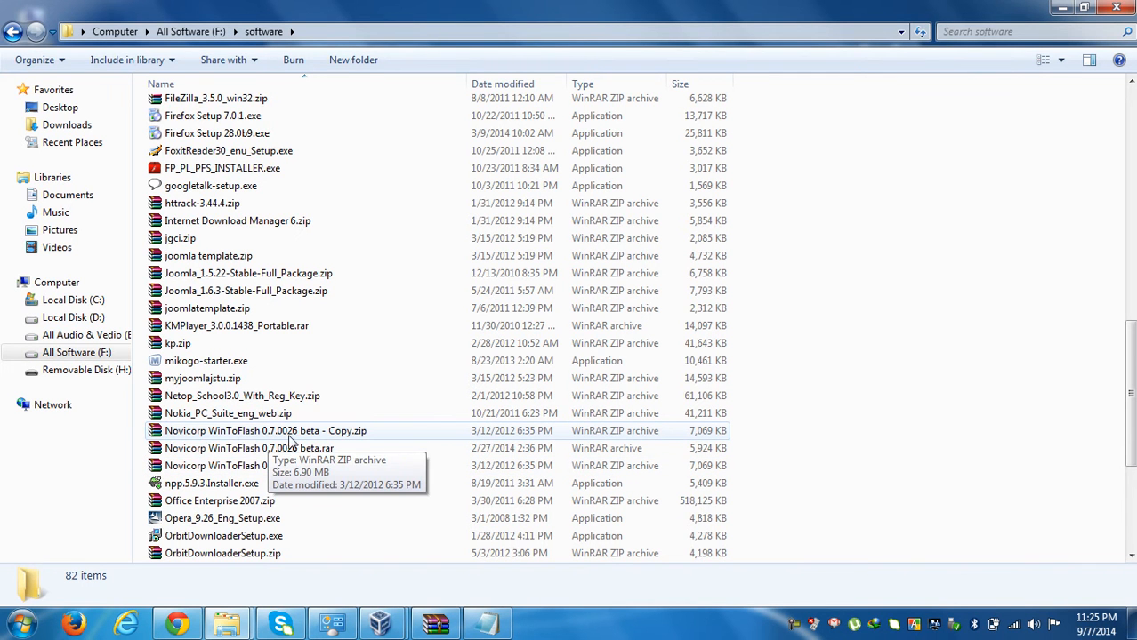
- Copy the Novicorp WinToFlash 0.7.0026 beta.zip archive
click(288, 434)
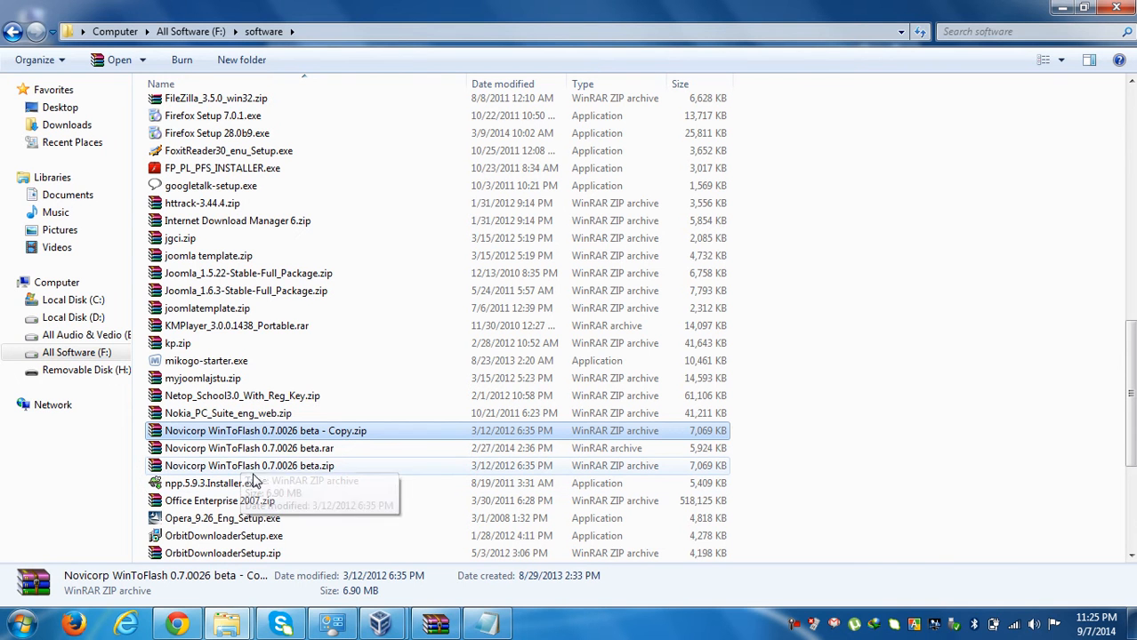
click(279, 471)
right_click(281, 474)
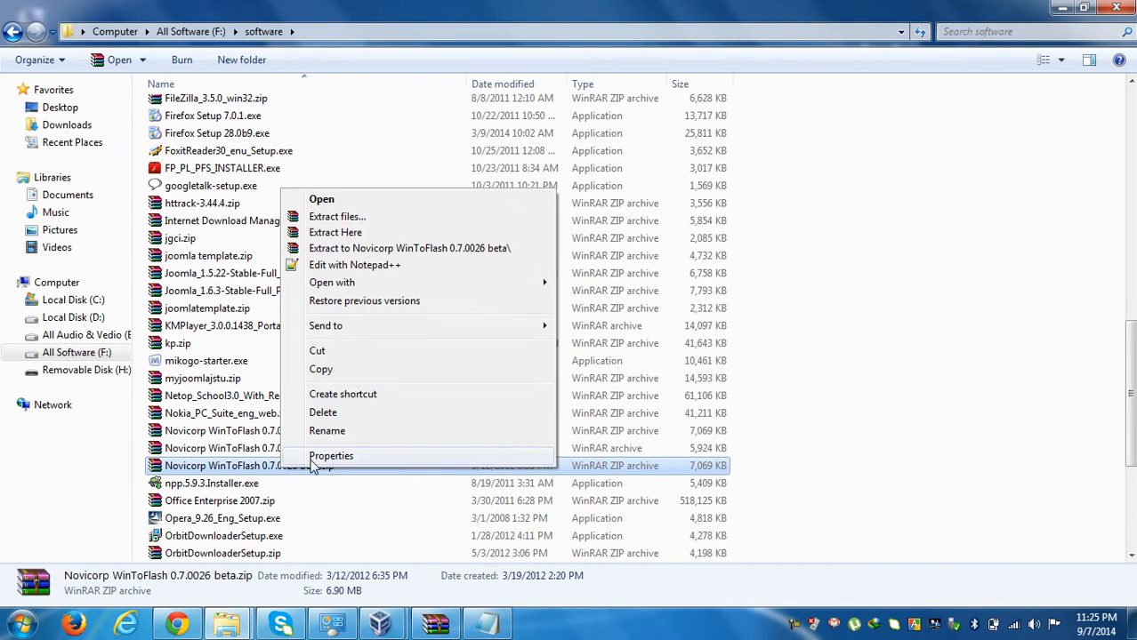
click(341, 369)
- Paste the WinToFlash archive onto the desktop
click(1062, 7)
right_click(138, 206)
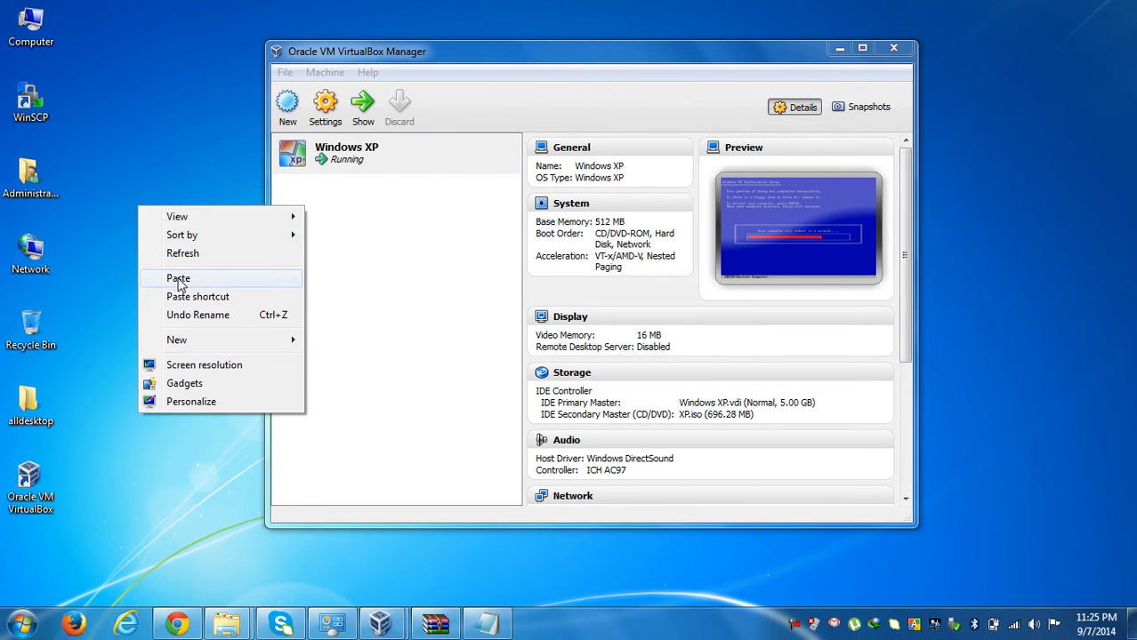
click(178, 278)
- Extract the WinToFlash zip on the desktop to a Novicorp WinToFlash 0.7.0026 beta folder
drag(424, 55, 800, 54)
drag(511, 200, 356, 201)
click(306, 388)
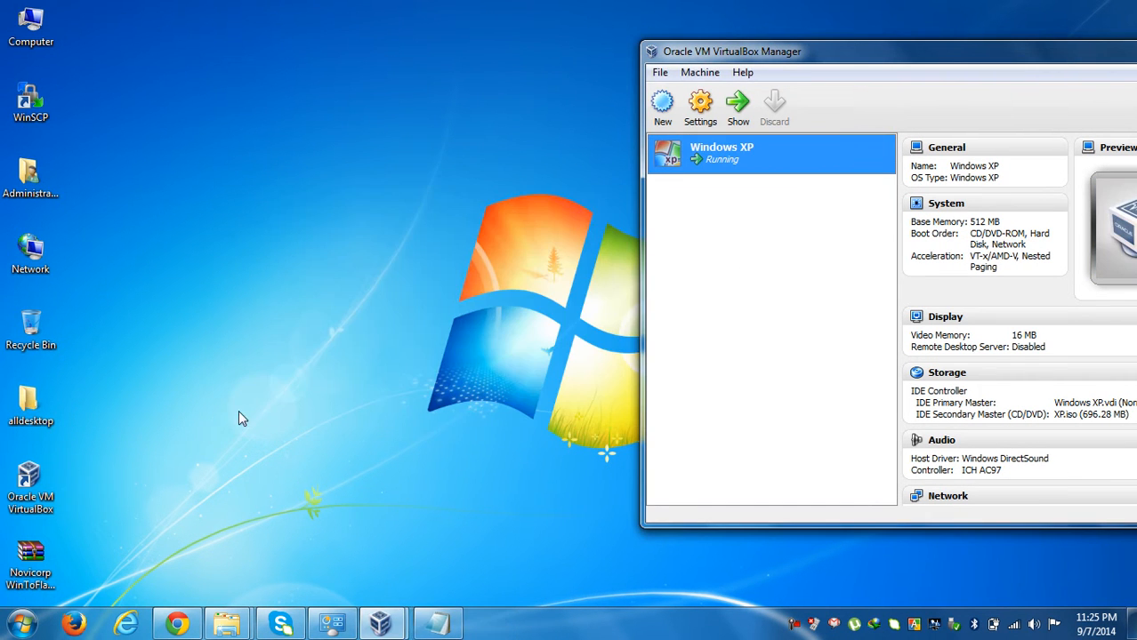
drag(24, 576, 165, 488)
right_click(32, 487)
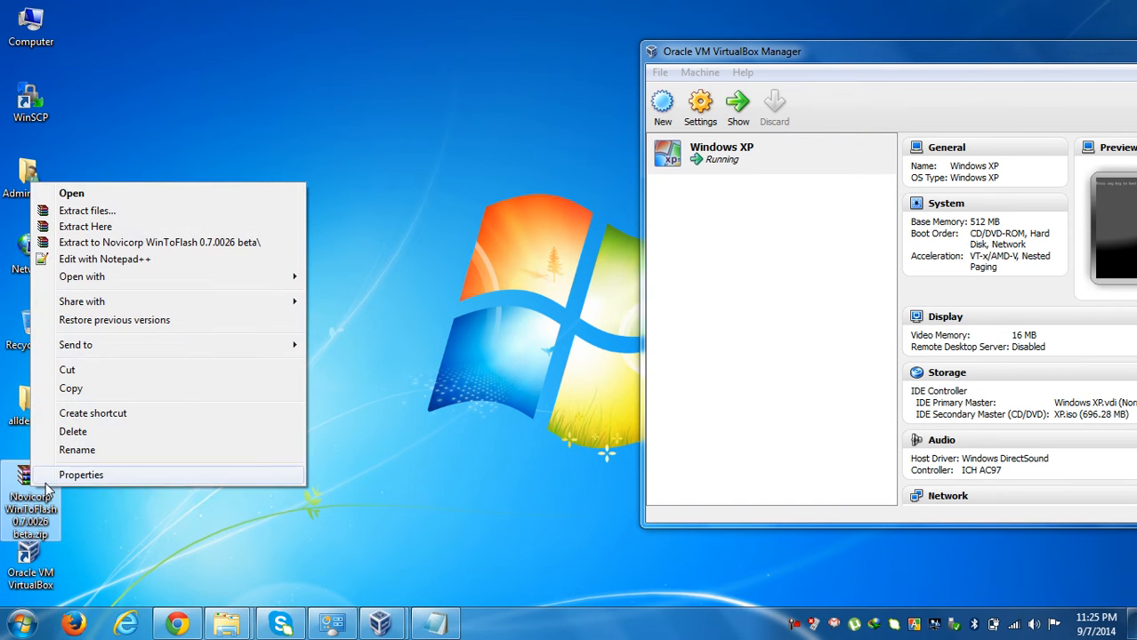
click(93, 243)
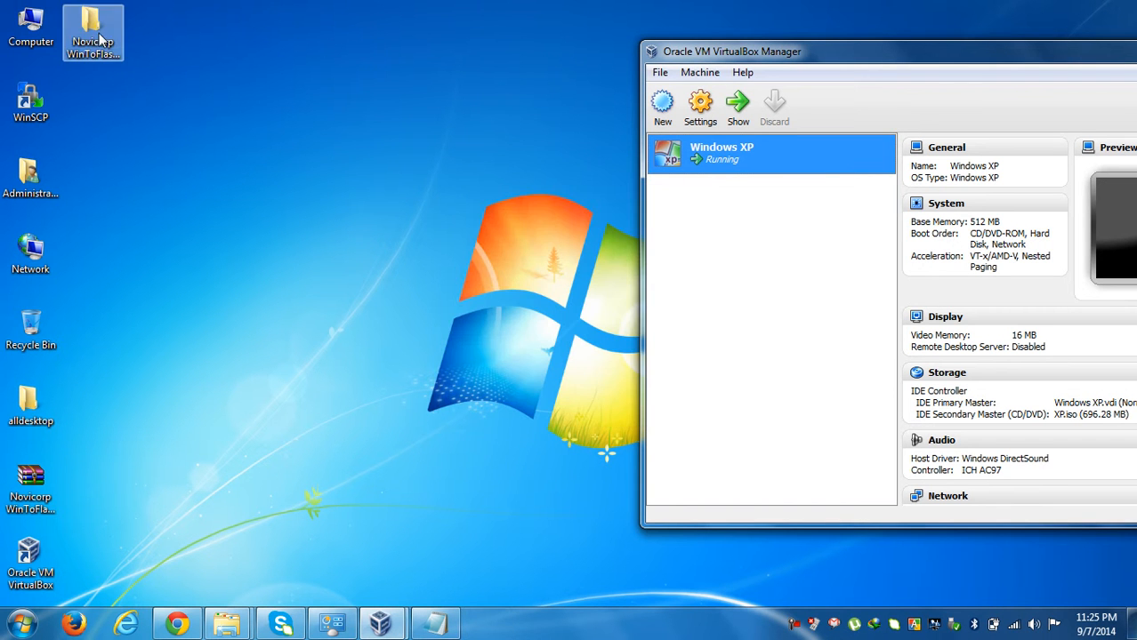
- Open the extracted Novicorp WinToFlash 0.7.0026 beta folder from the desktop
drag(906, 57, 827, 57)
double_click(92, 32)
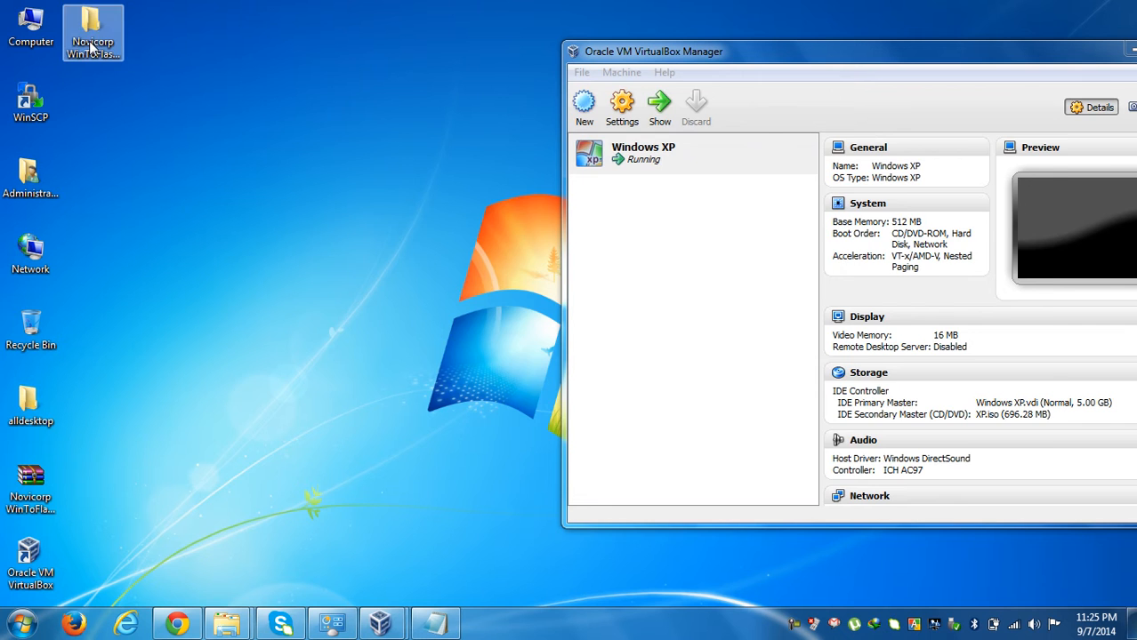
drag(628, 129, 587, 80)
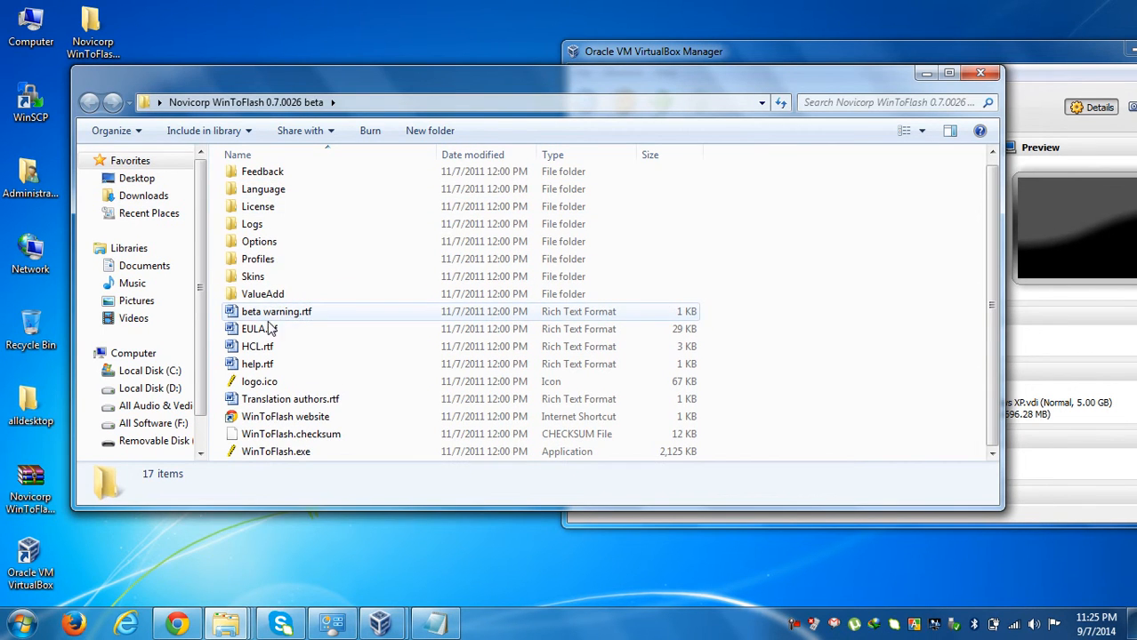
- Launch WinToFlash.exe and accept the EULA in the first start wizard
double_click(298, 453)
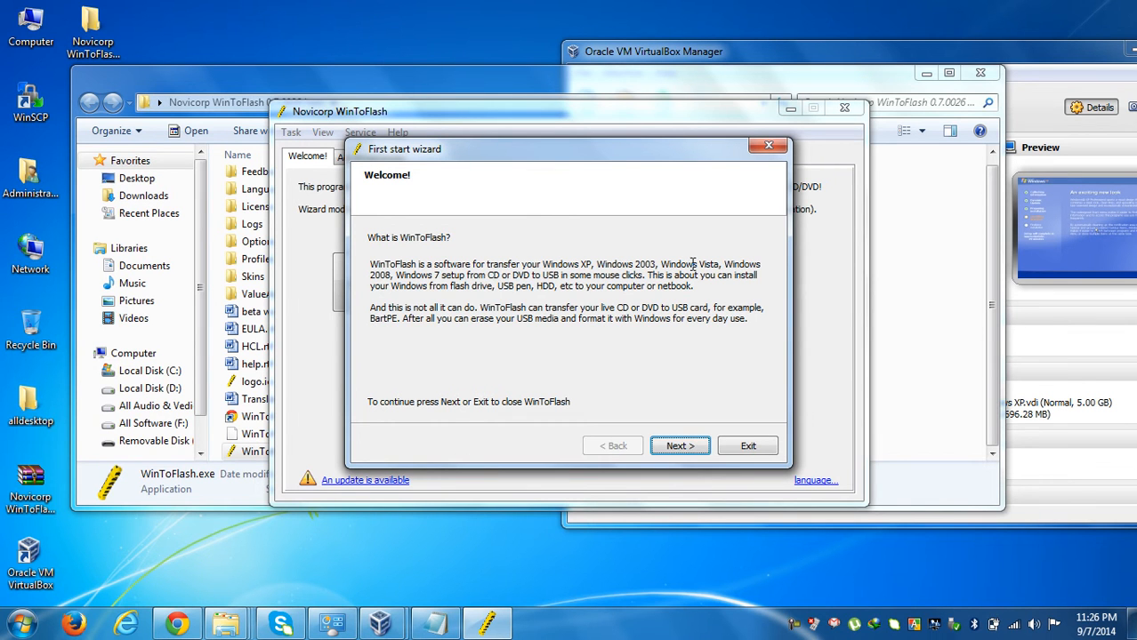
click(679, 446)
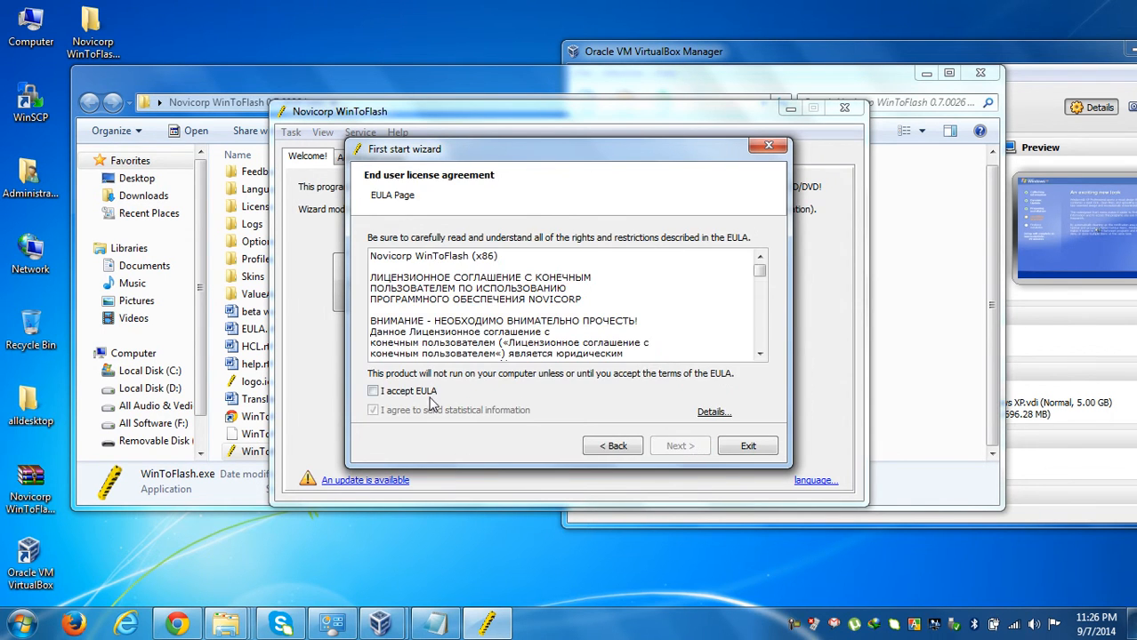
click(416, 391)
click(678, 451)
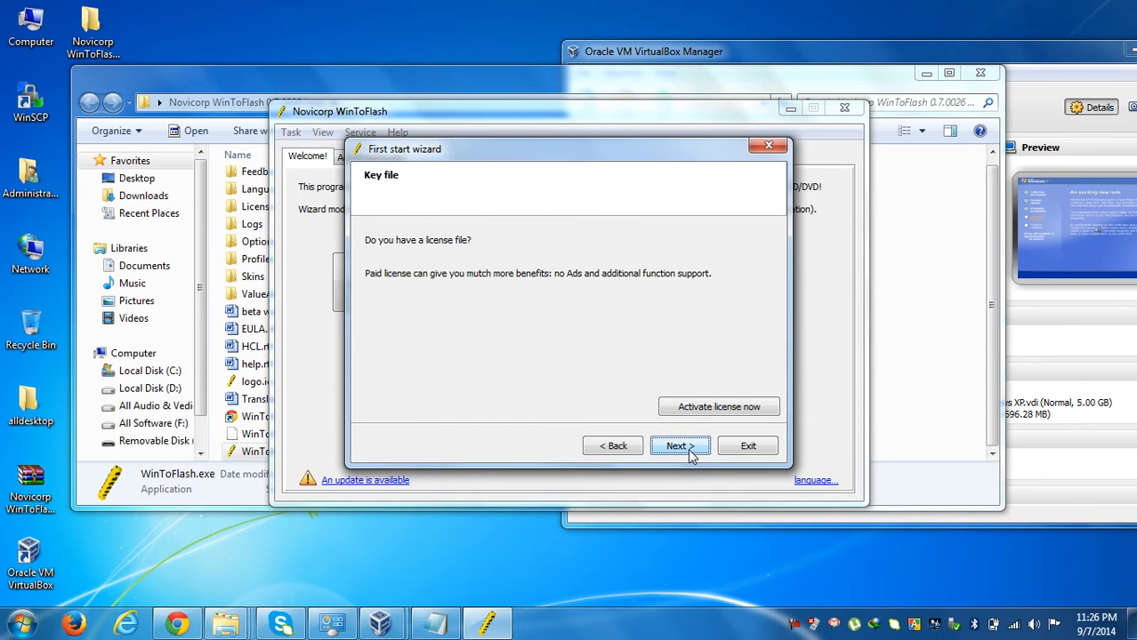
- Skip the license key and partner software pages to finish the first start wizard
click(690, 454)
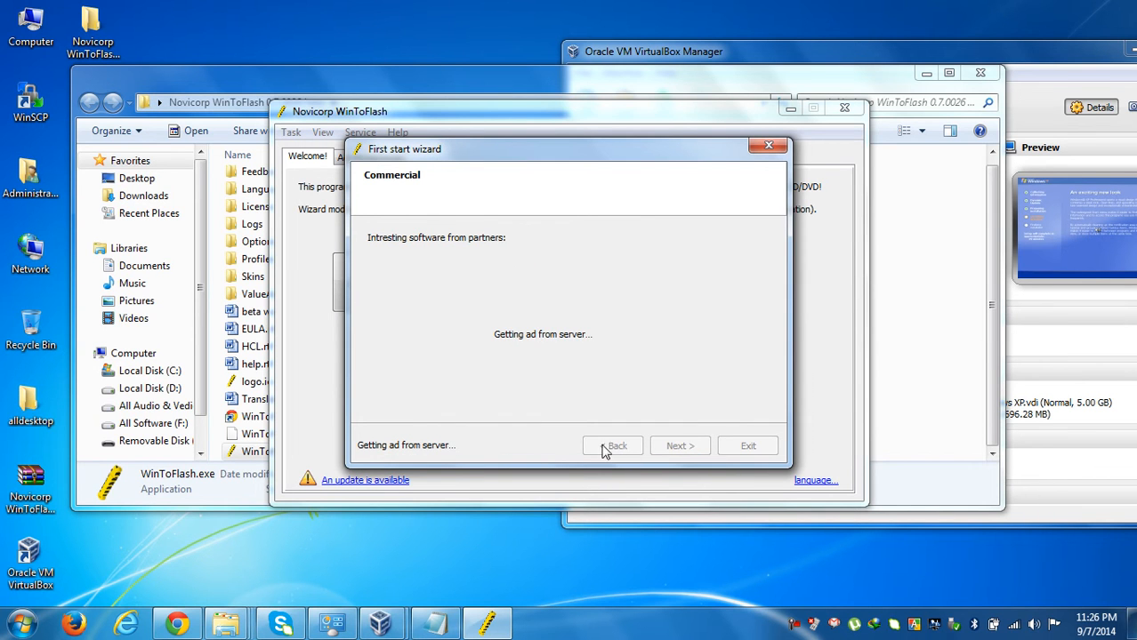
drag(587, 156, 392, 158)
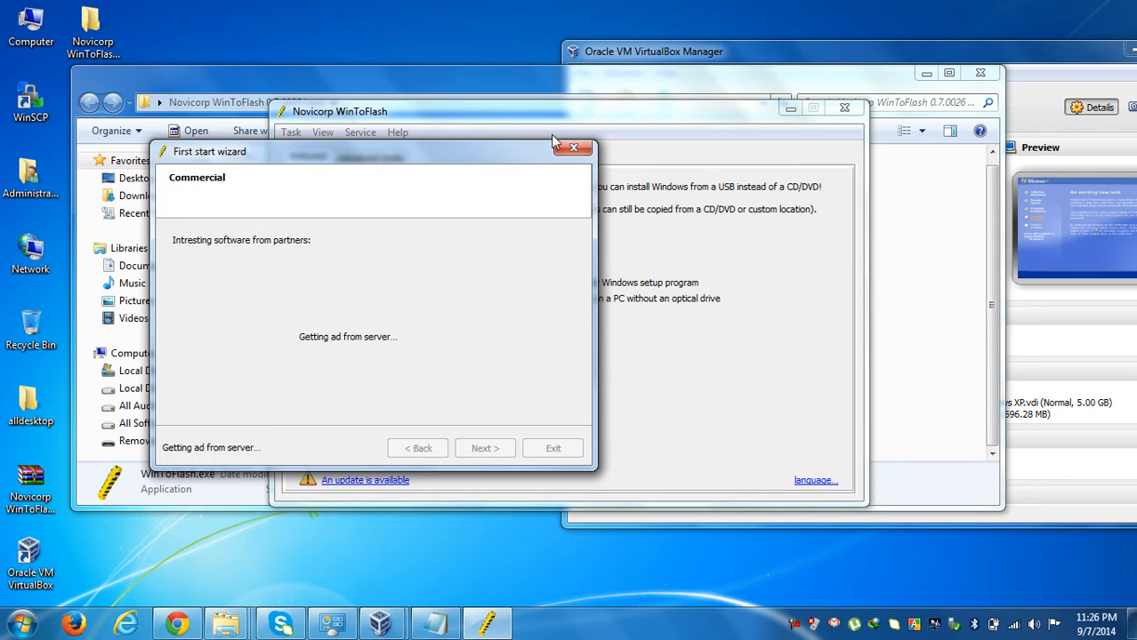
drag(492, 164, 457, 212)
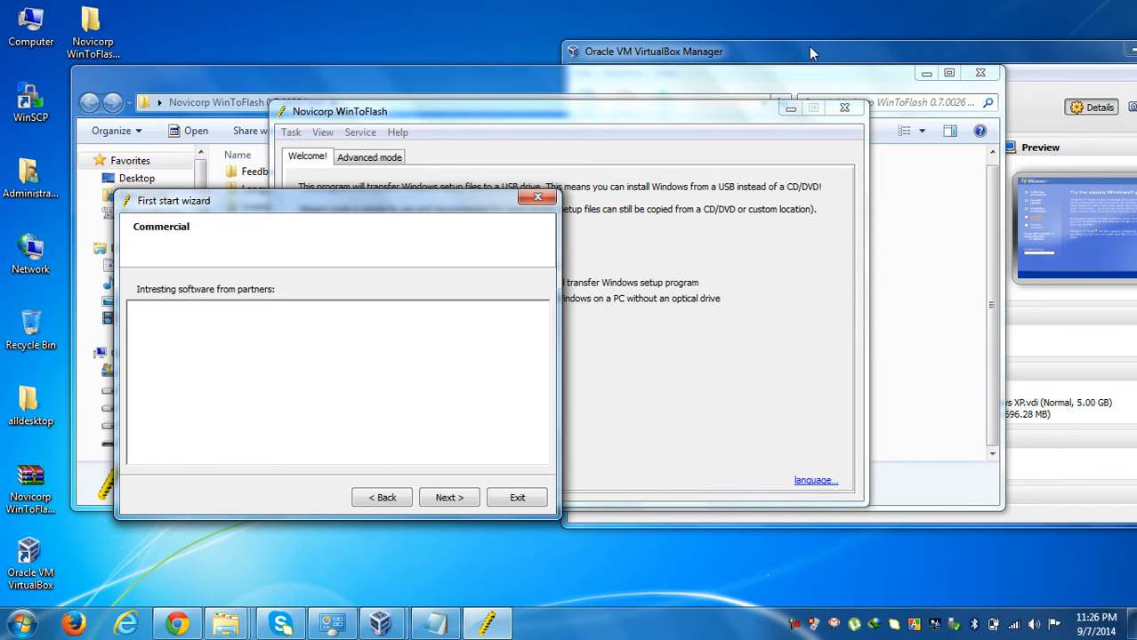
click(449, 498)
click(441, 500)
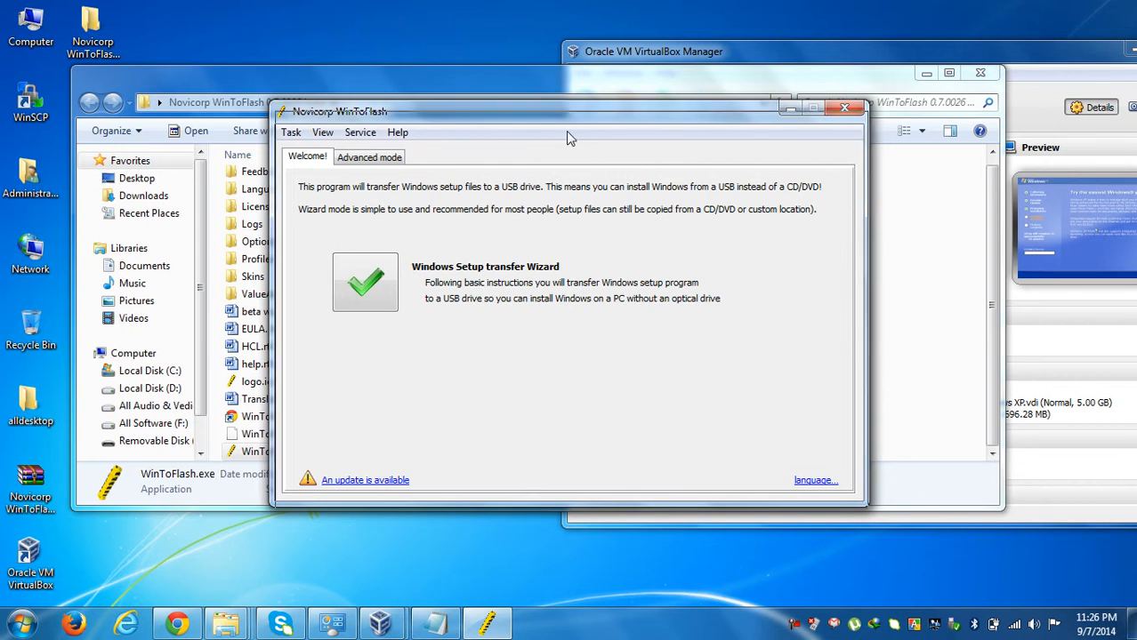
- Start the Windows Setup transfer Wizard and advance to the basic parameters page
drag(573, 120, 399, 145)
click(178, 304)
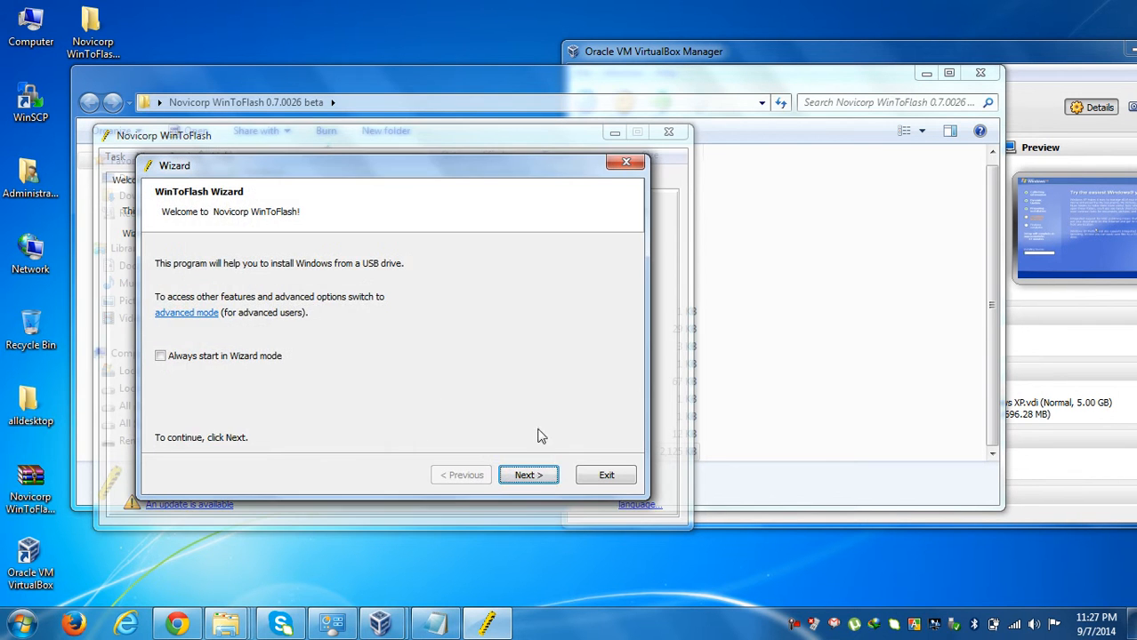
click(543, 476)
drag(520, 173, 511, 176)
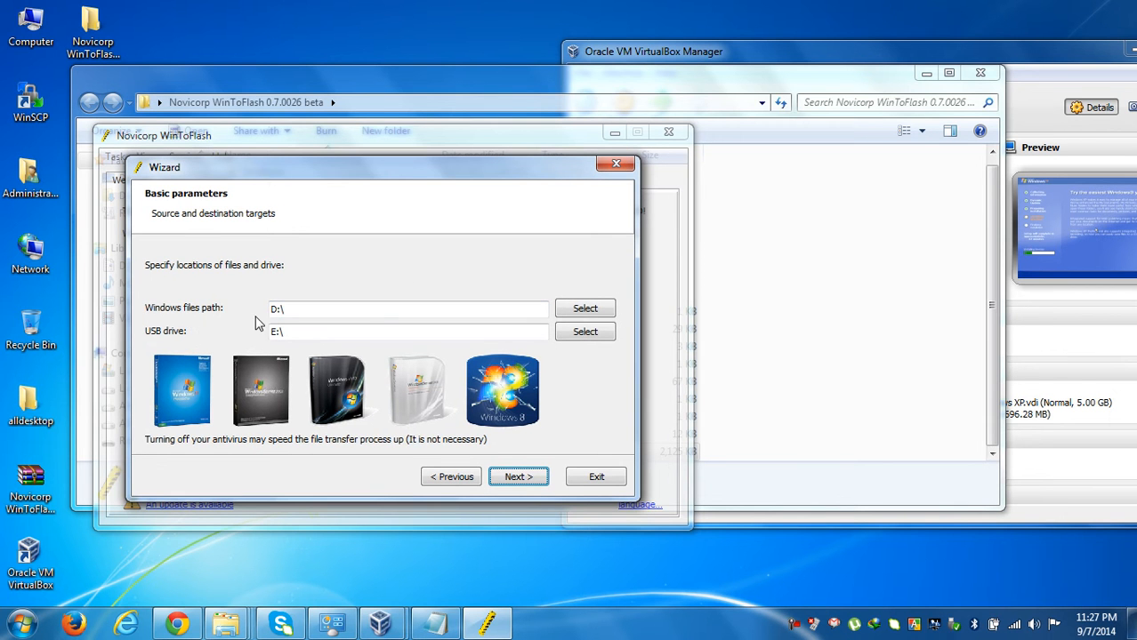
- Set the Windows files path to the DVD RW Drive (G:)
click(570, 313)
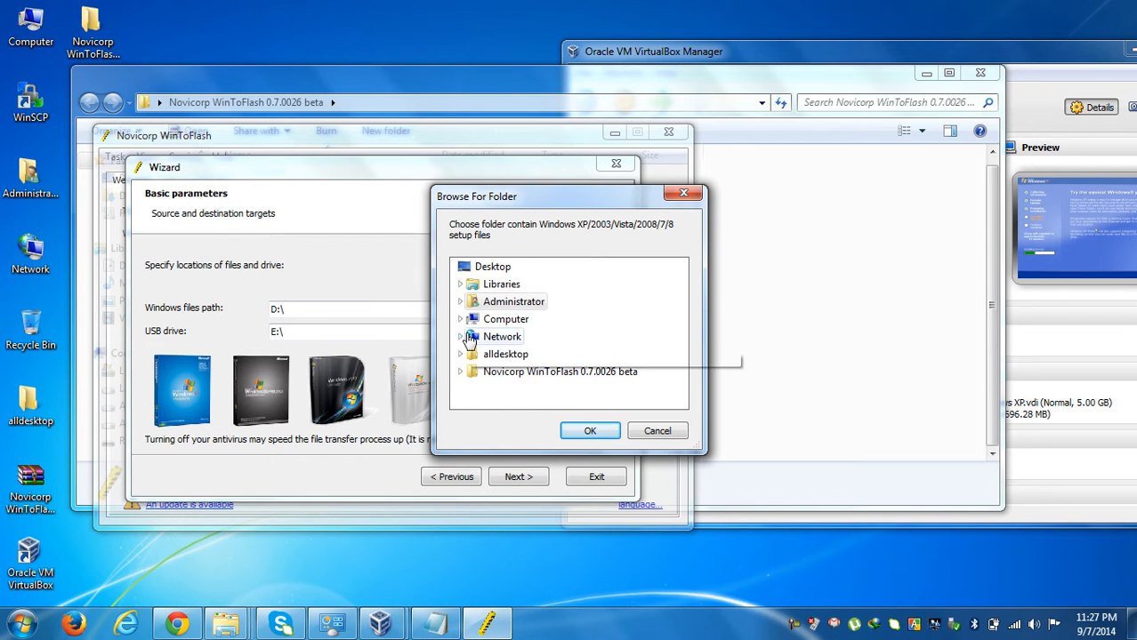
click(460, 319)
scroll(498, 329, down, 1)
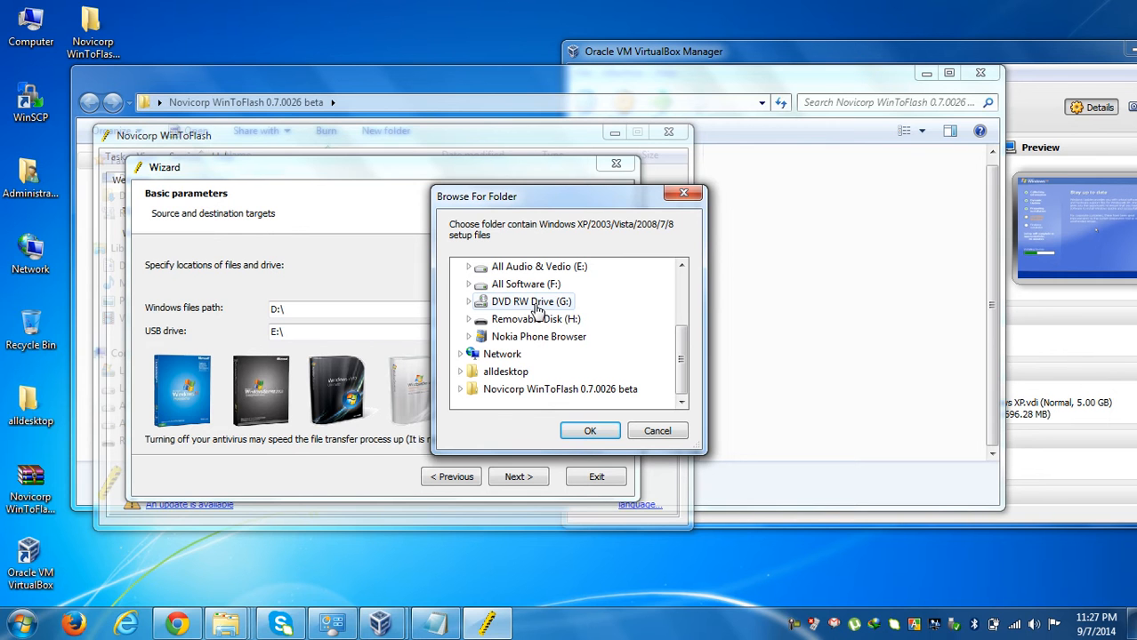
click(526, 305)
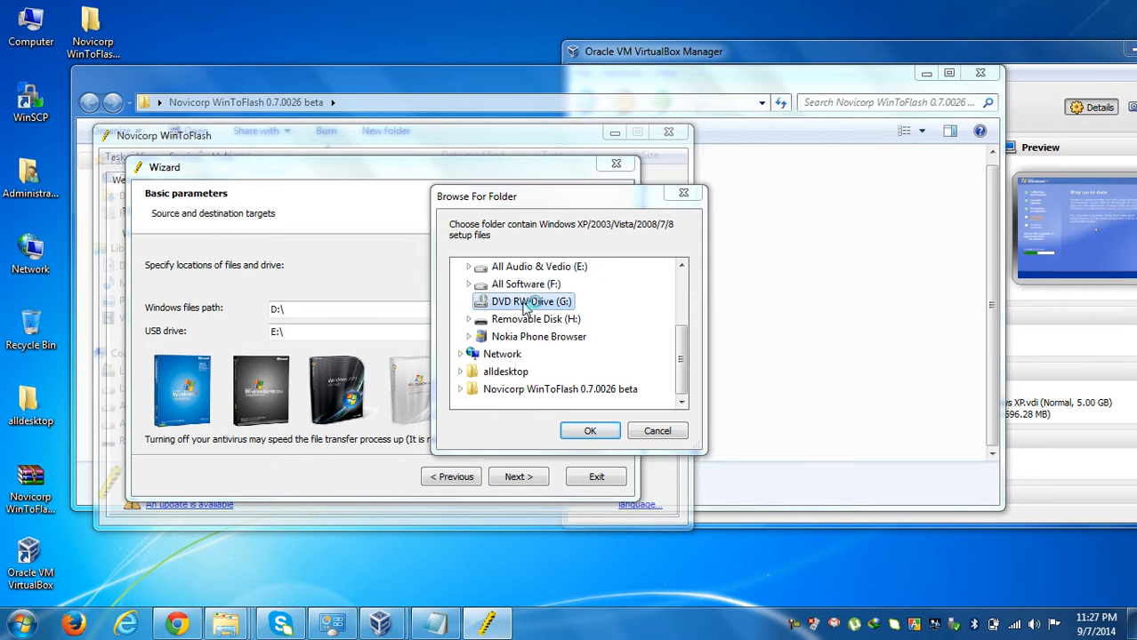
click(680, 336)
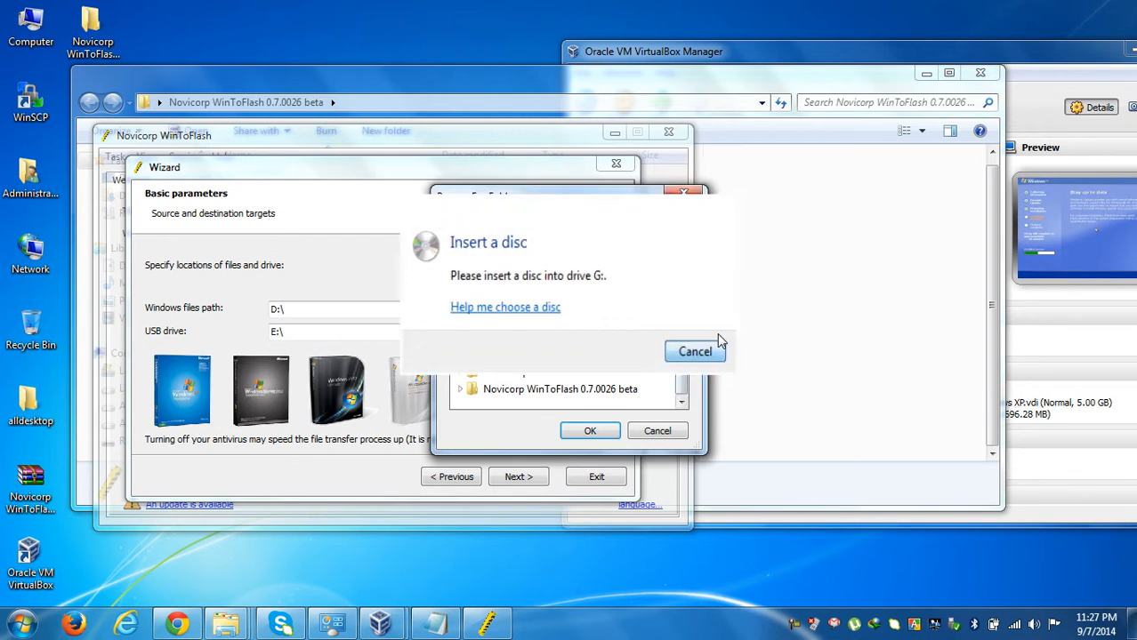
click(589, 431)
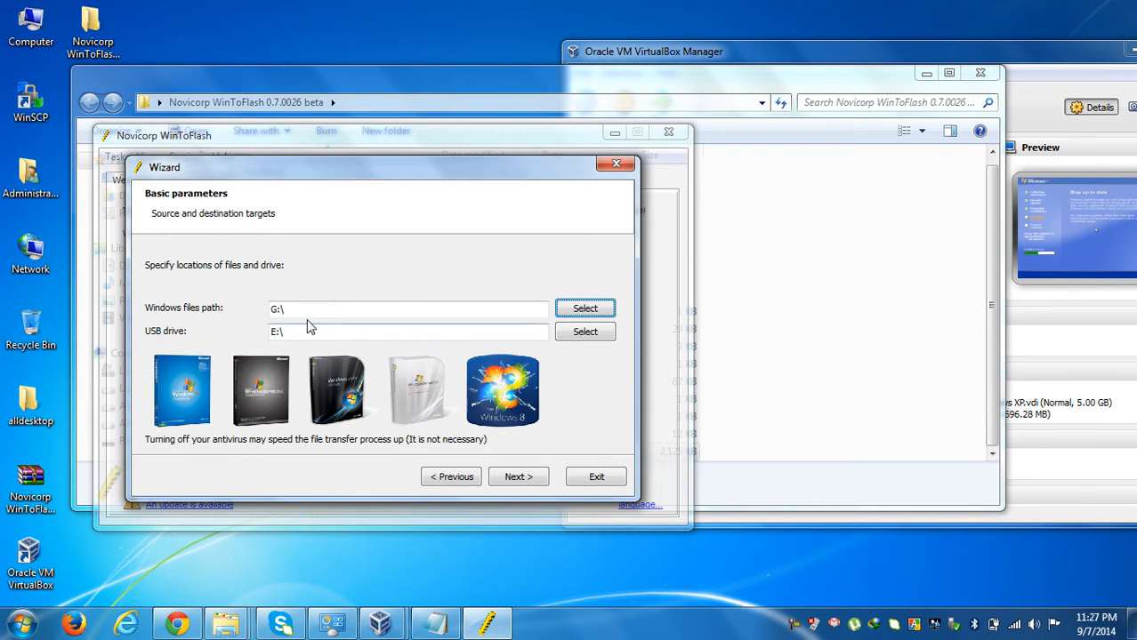
drag(283, 309, 261, 307)
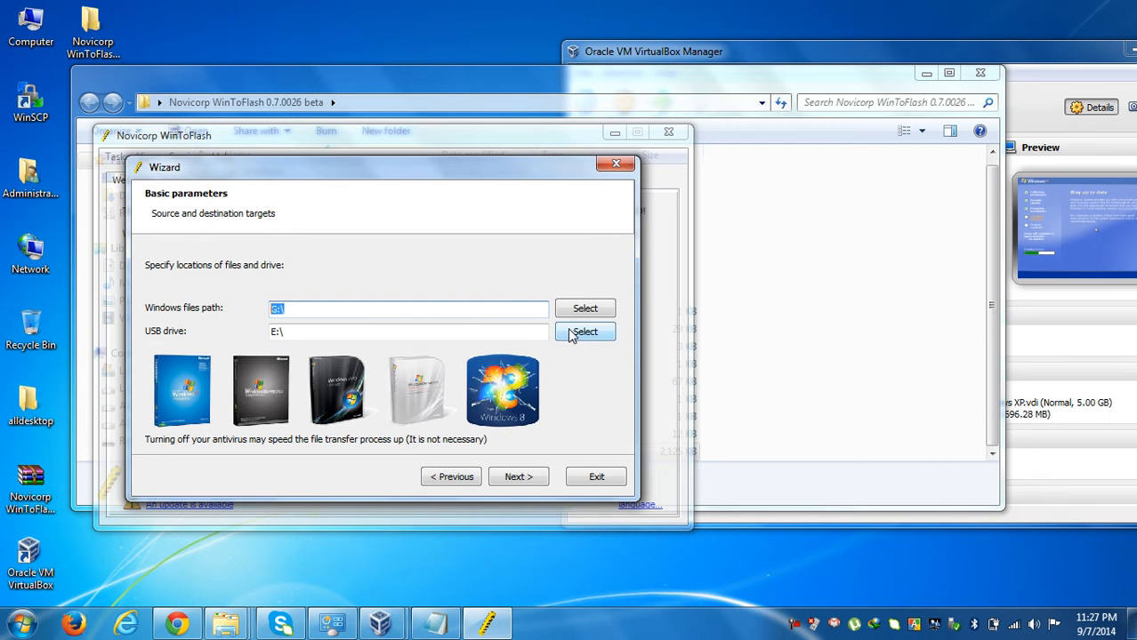
click(596, 332)
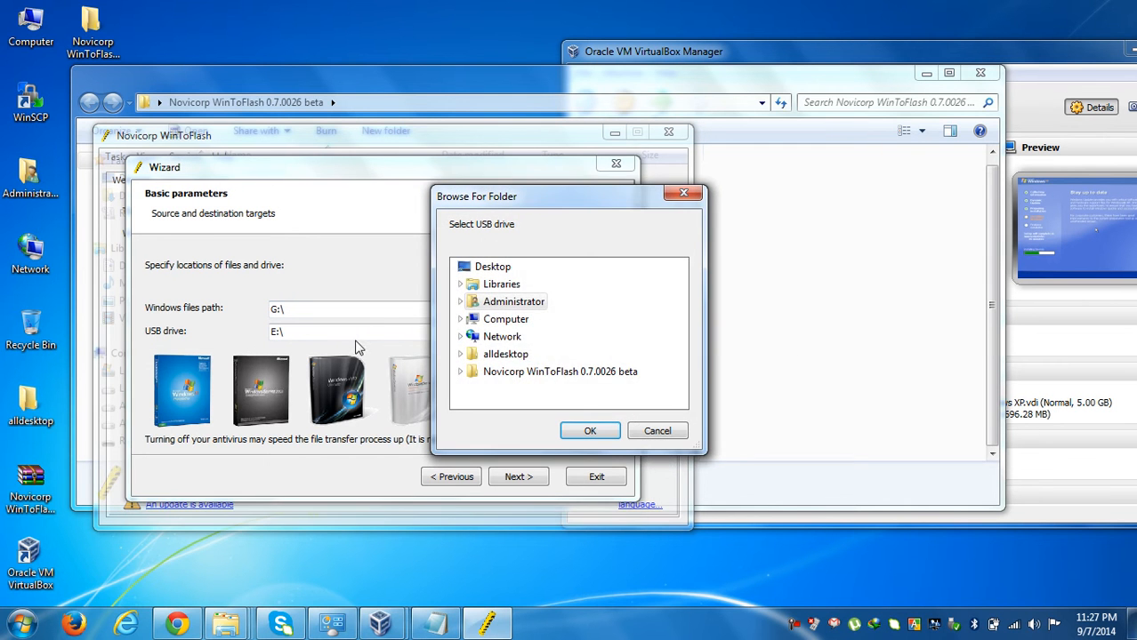
click(459, 318)
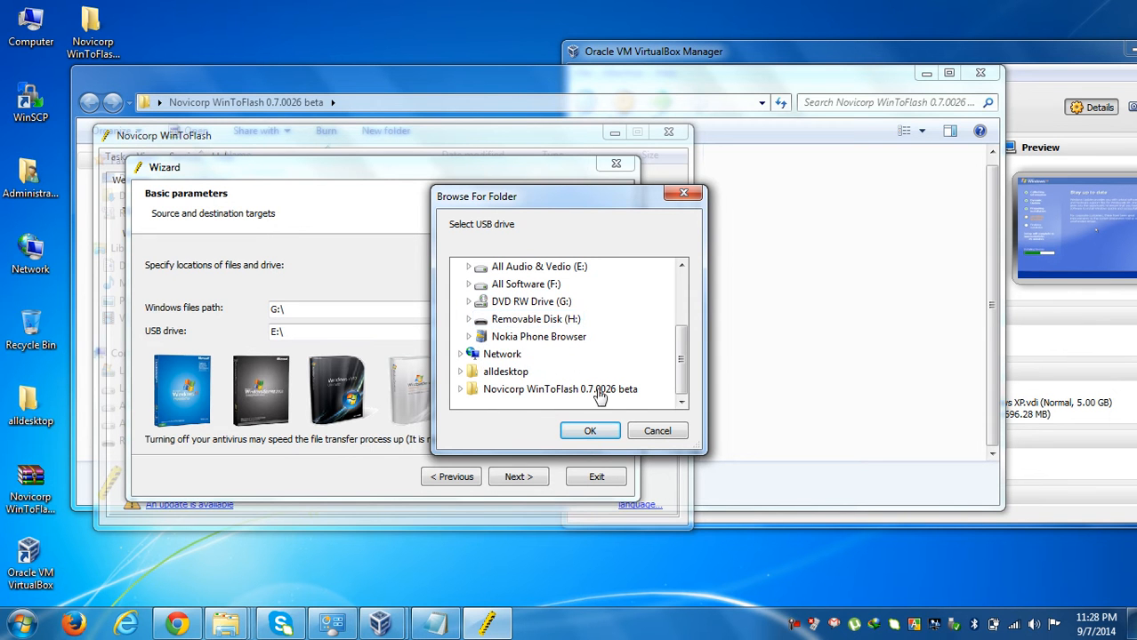
click(657, 432)
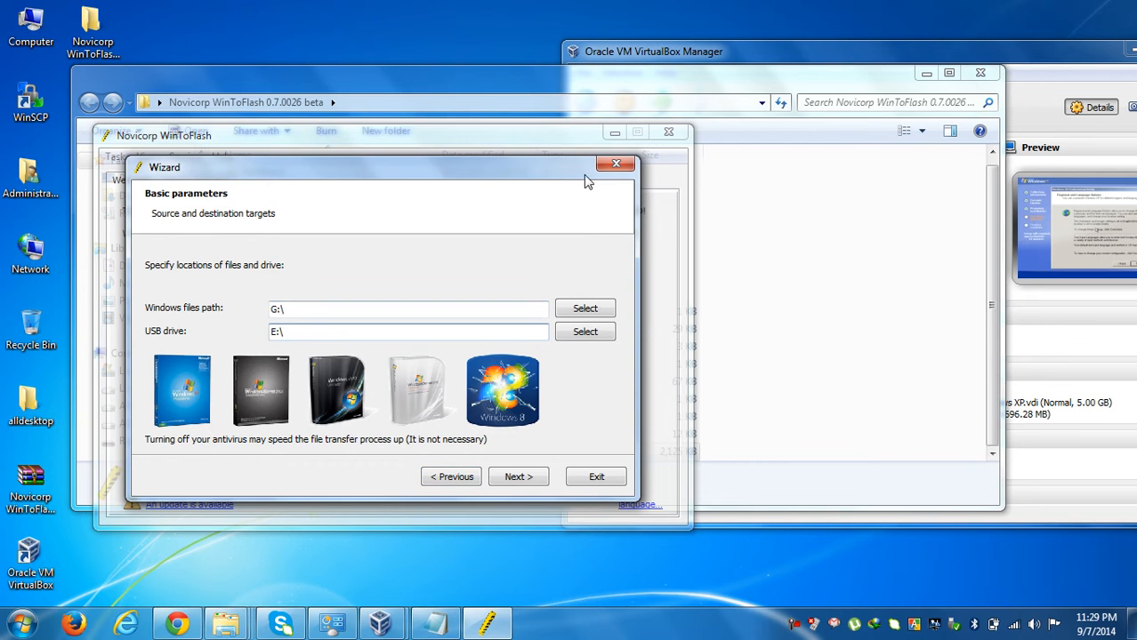
- Exit the WinToFlash wizard, decline the update, and close the folder window
click(620, 166)
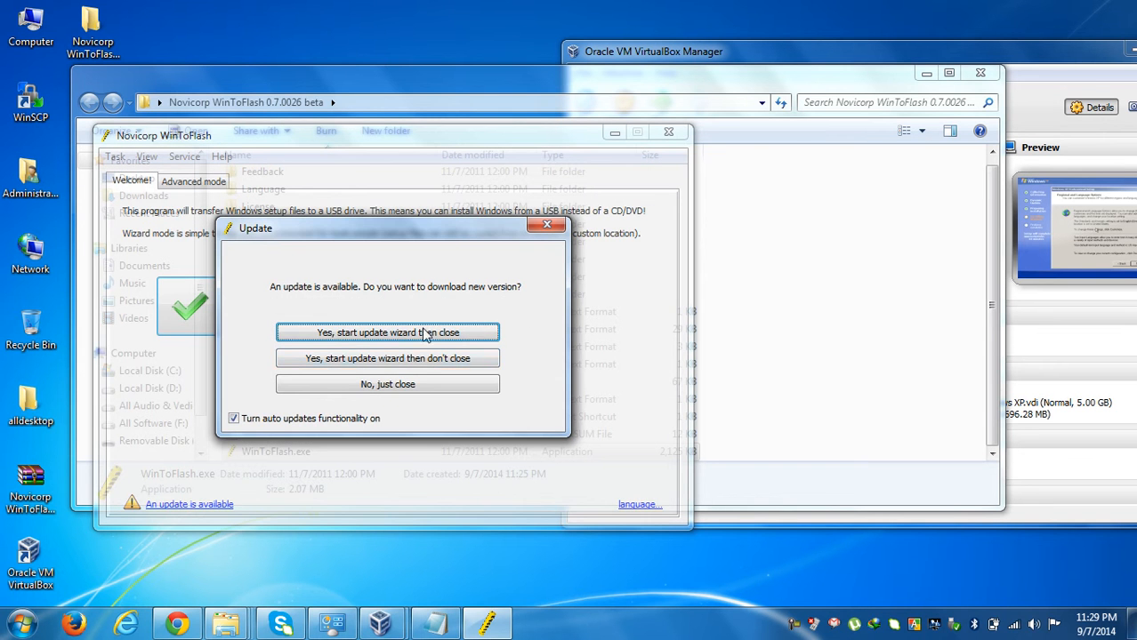
click(546, 224)
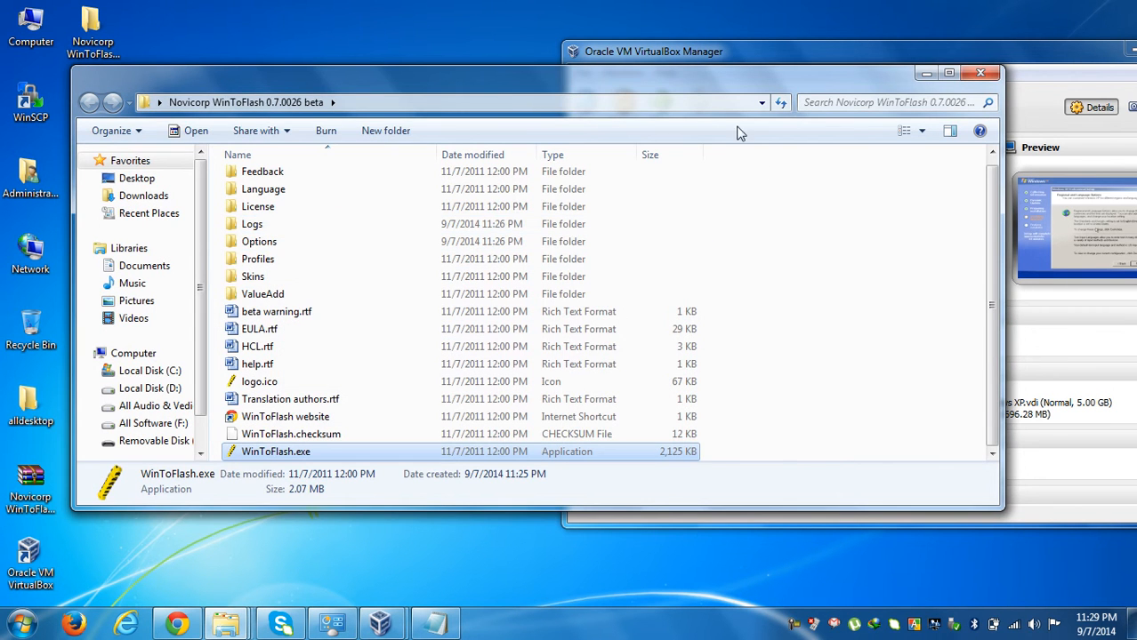
click(981, 73)
drag(972, 59, 629, 62)
- Return to the Windows XP virtual machine and keep the default regional and language options
mouse_move(379, 624)
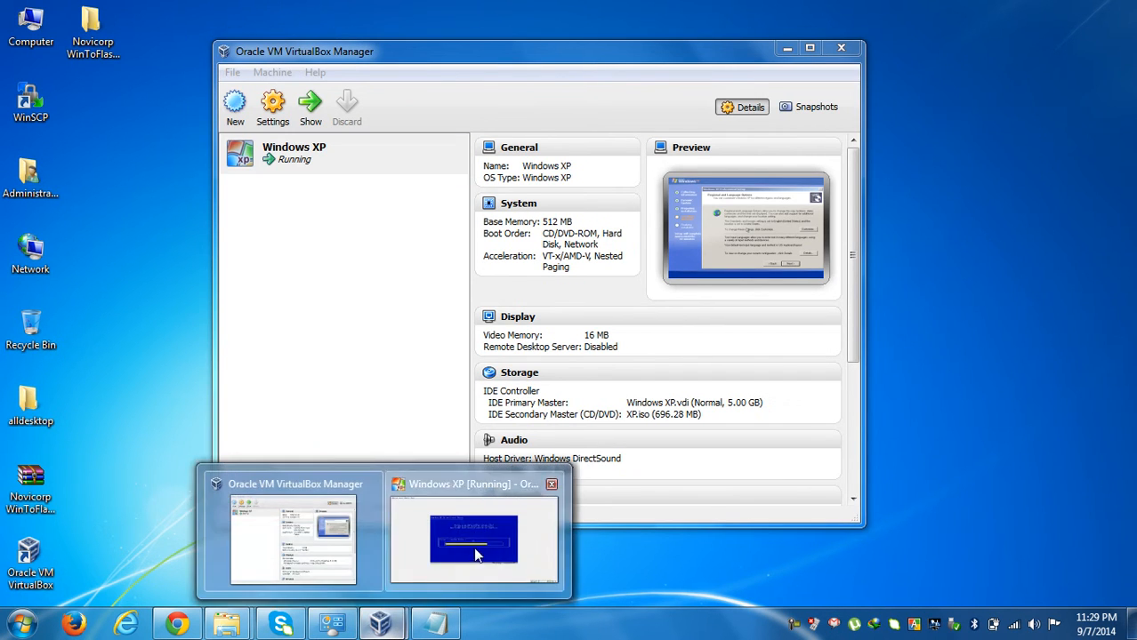
click(474, 552)
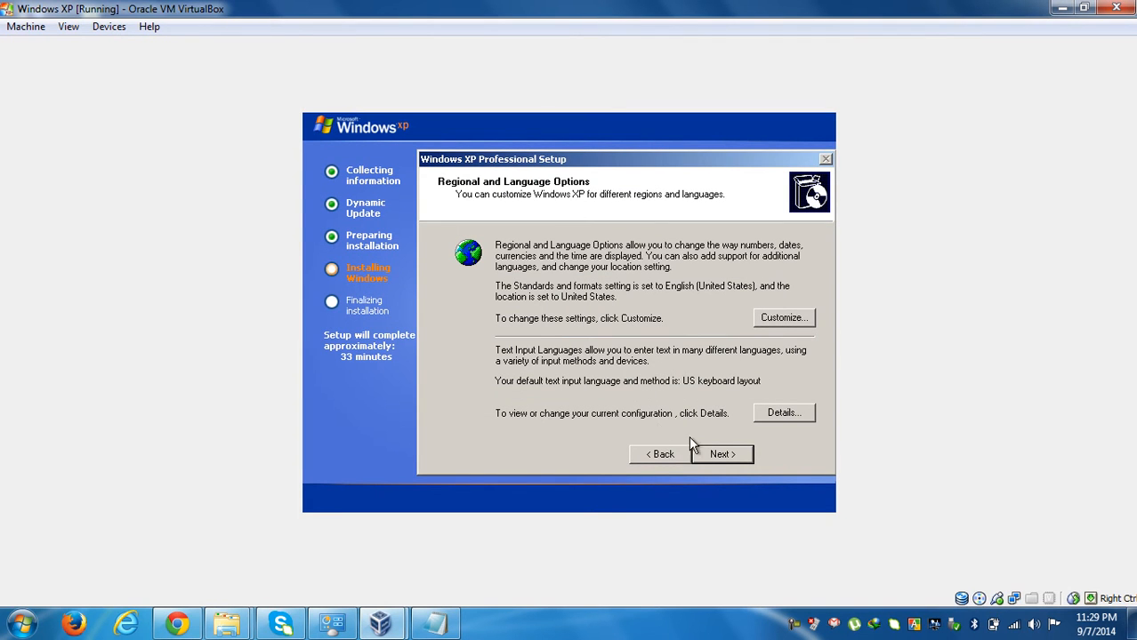
click(717, 458)
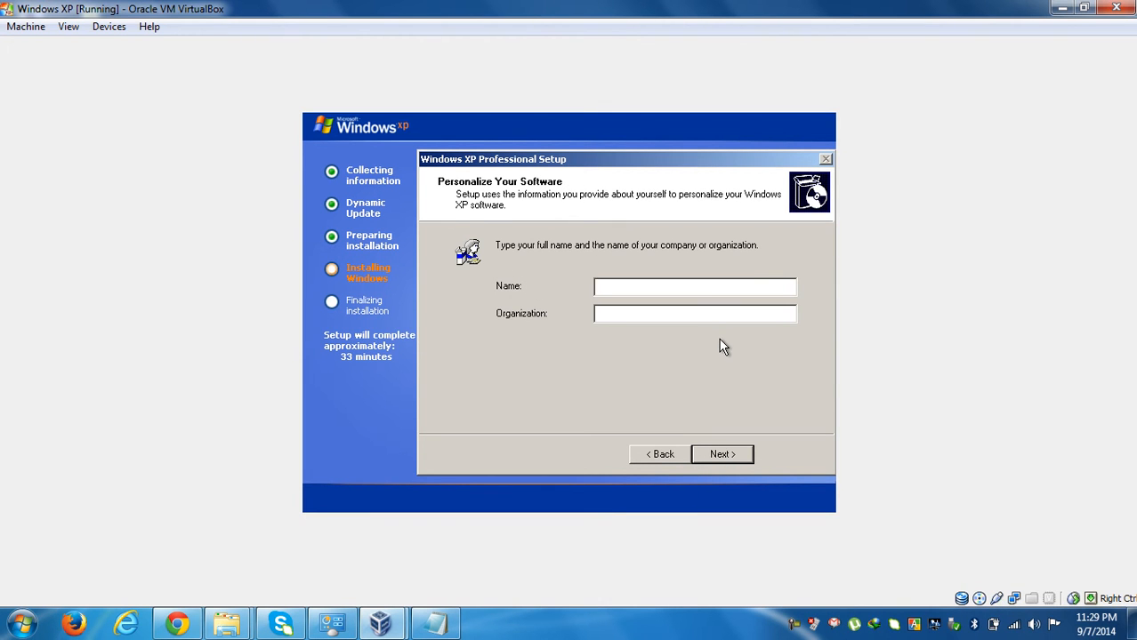
- Enter the owner's name on the Personalize Your Software page and continue
text(farhana)
click(654, 313)
click(723, 453)
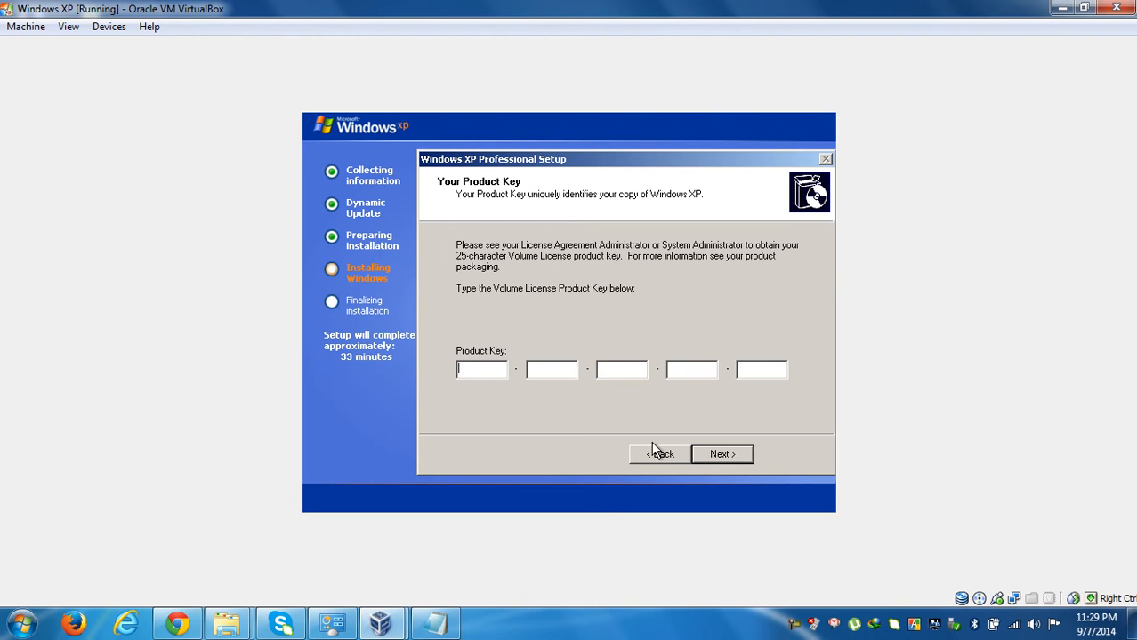
- Open the cd key .txt file beside the restored VM window to find the XP product key
click(1083, 8)
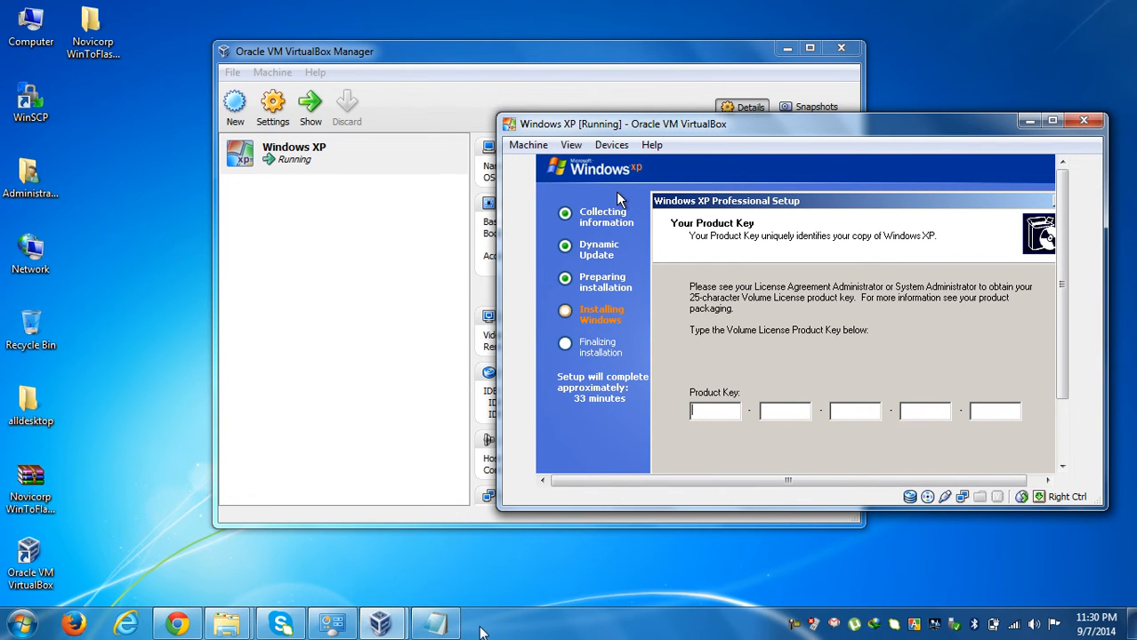
click(444, 627)
drag(316, 35, 318, 241)
double_click(52, 310)
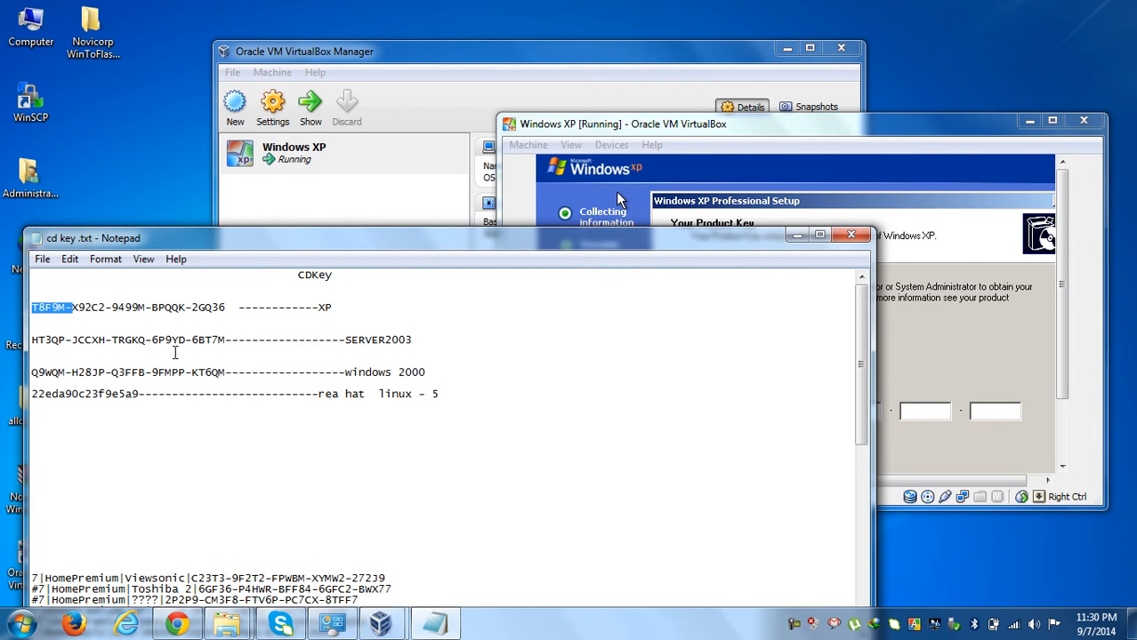
click(141, 328)
drag(66, 307, 31, 308)
- Enter the Windows XP product key in the VM setup and continue
click(760, 154)
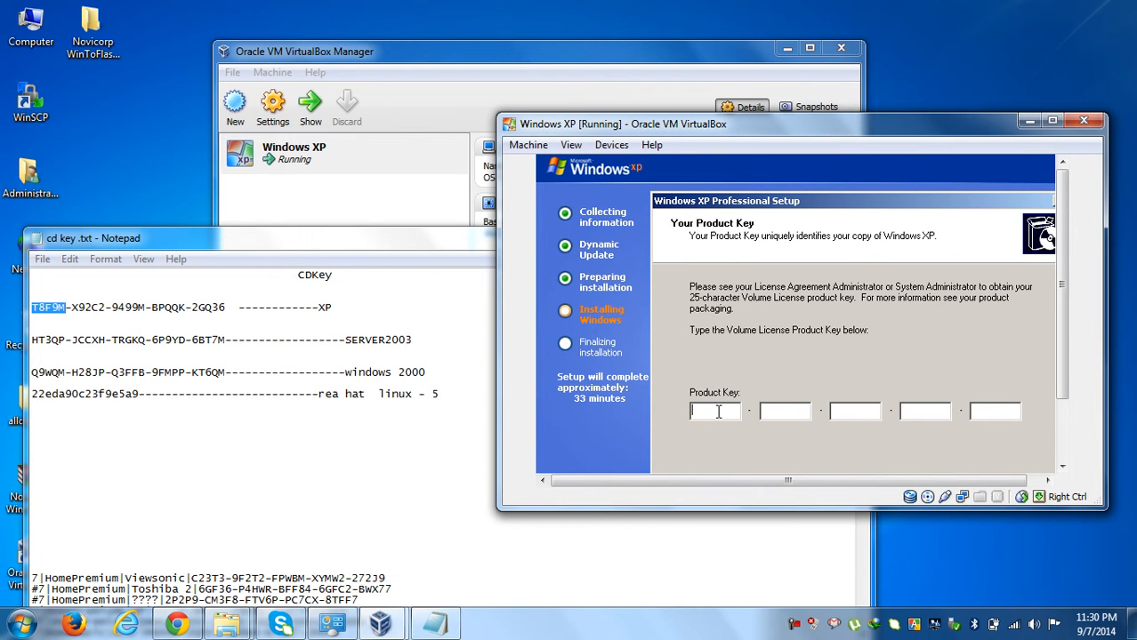
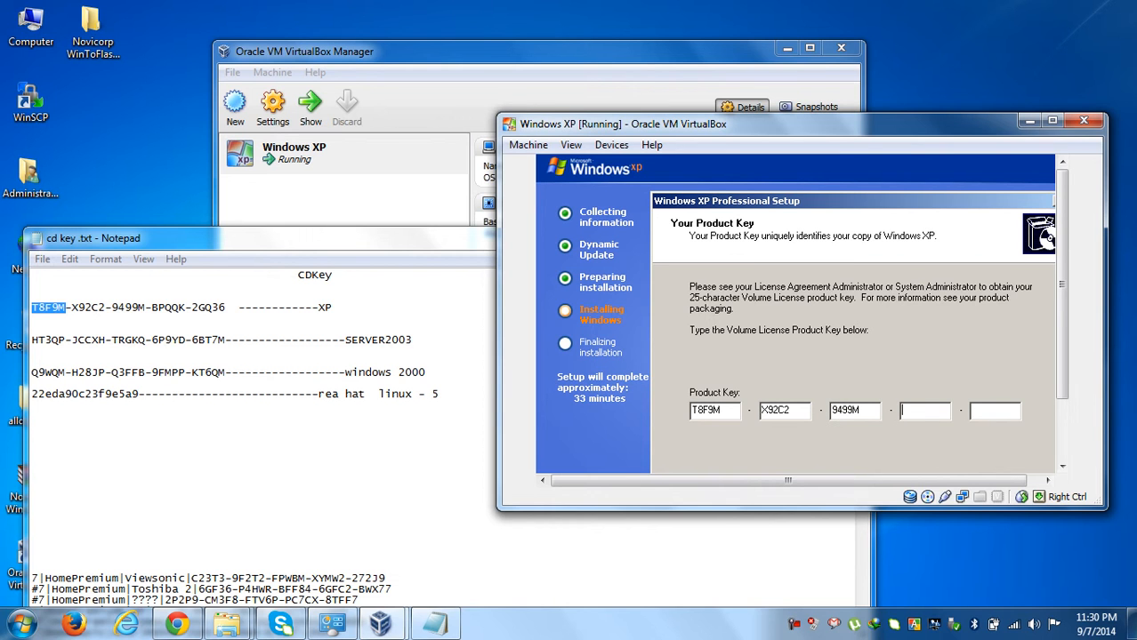
click(1052, 120)
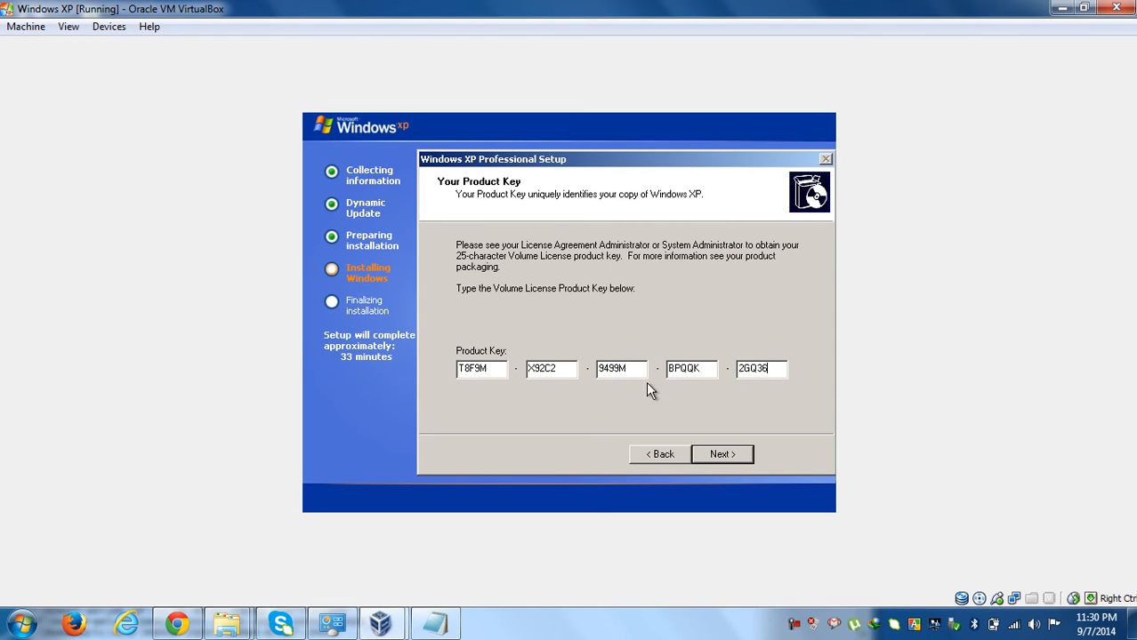
click(726, 457)
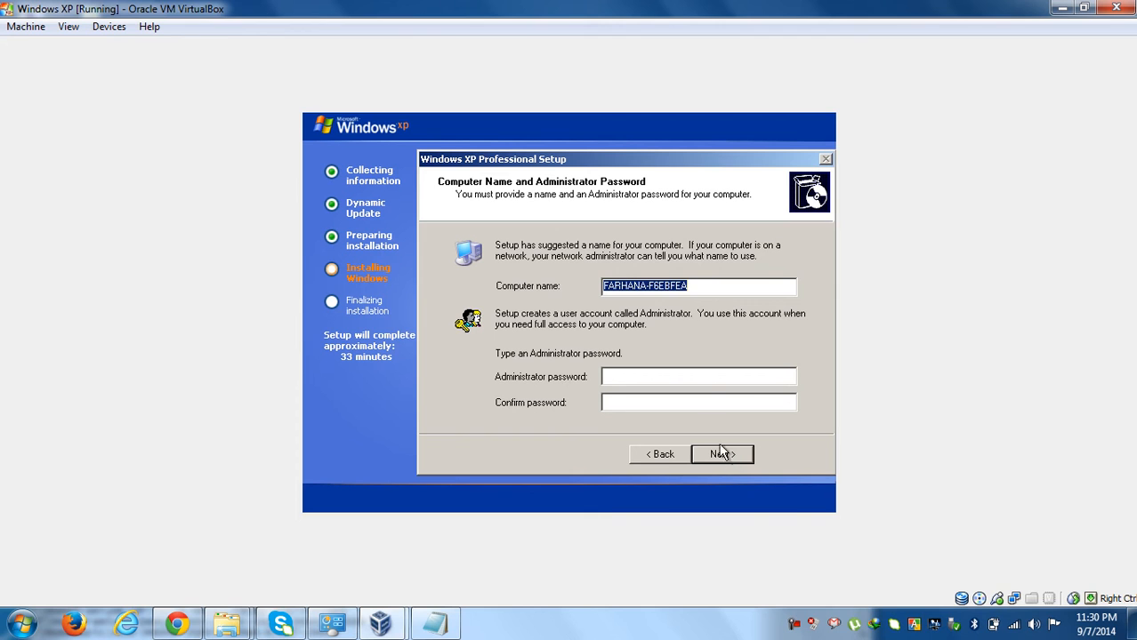
- Trim the suggested computer name's suffix, then continue past the date and time settings
click(719, 283)
key(BackSpace)
key(BackSpace)
key(BackSpace)
key(BackSpace)
key(BackSpace)
key(BackSpace)
key(BackSpace)
key(BackSpace)
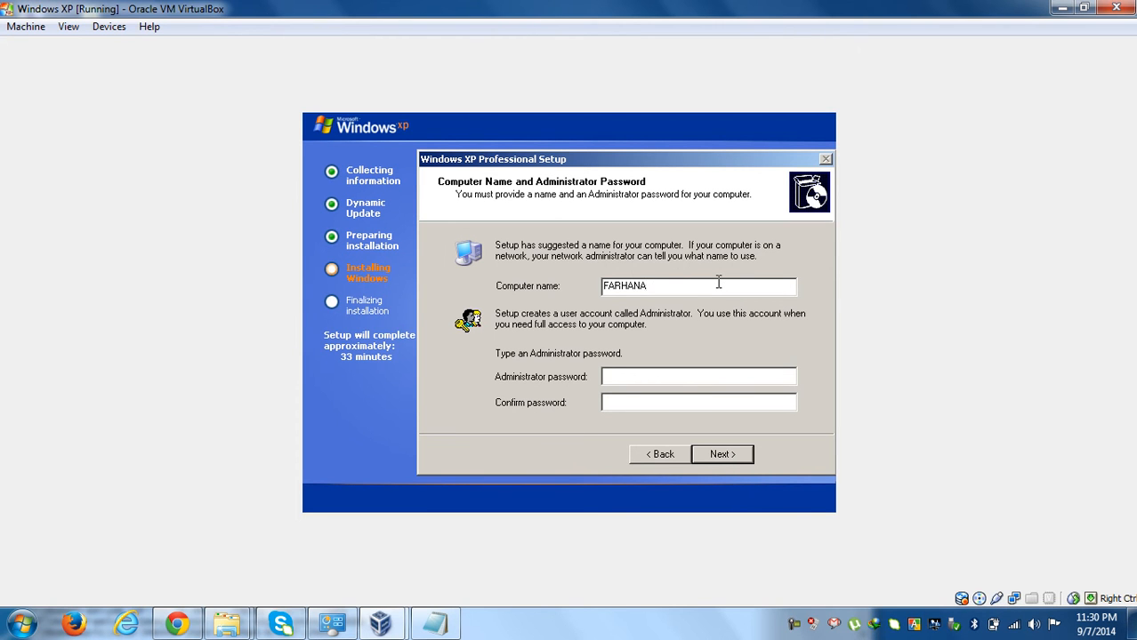
click(723, 452)
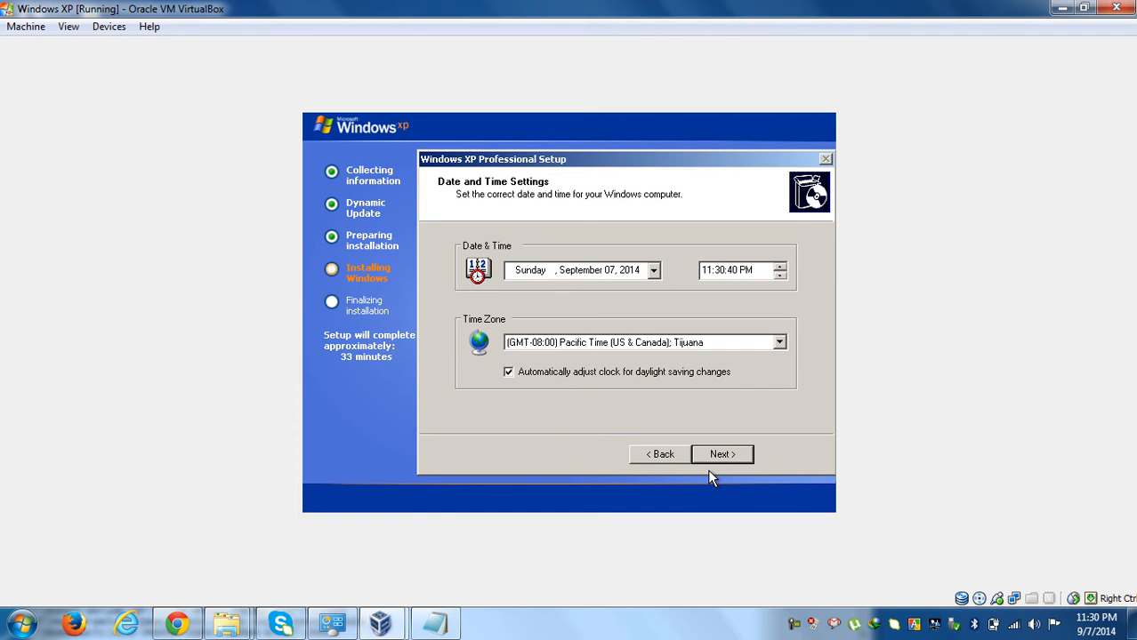
click(715, 458)
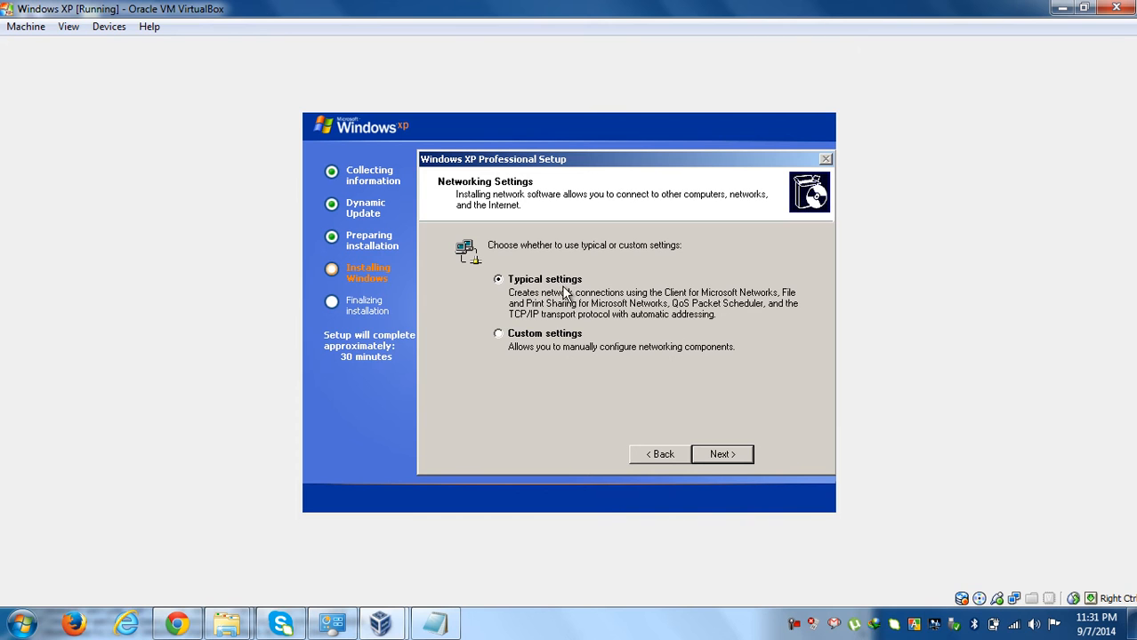
- Keep typical networking settings and the default WORKGROUP workgroup, continuing XP setup
click(723, 454)
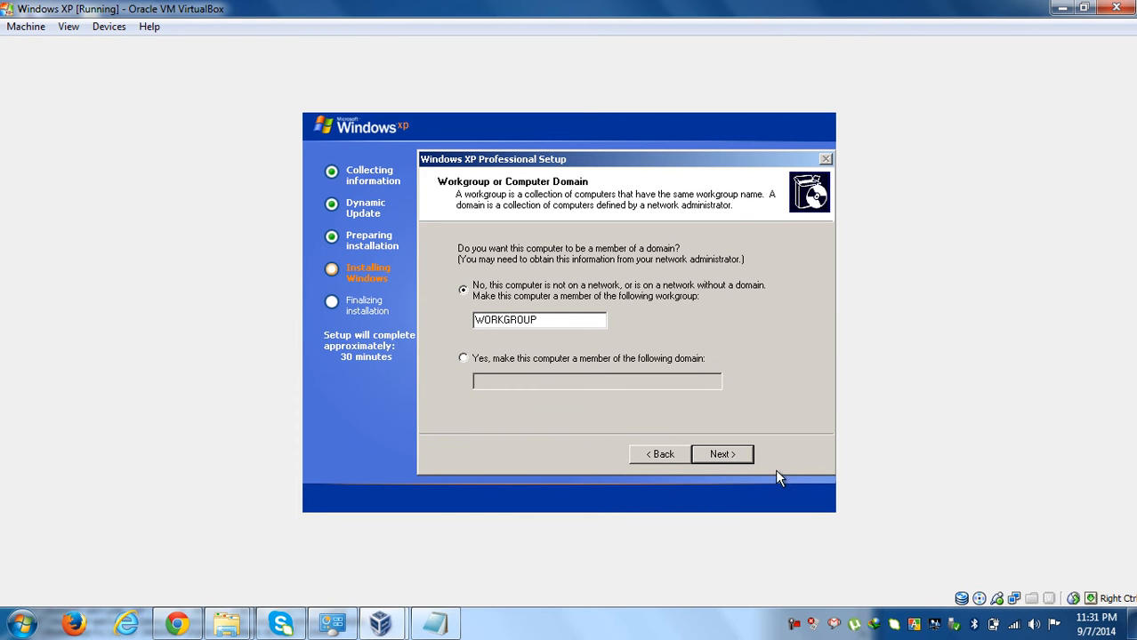
click(734, 461)
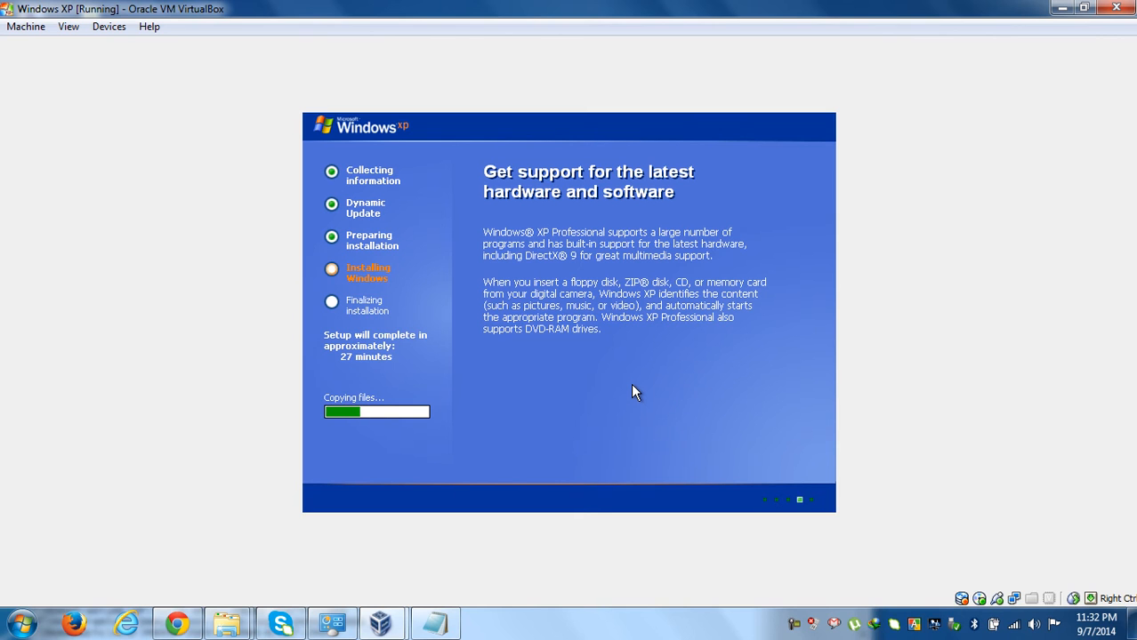
click(795, 626)
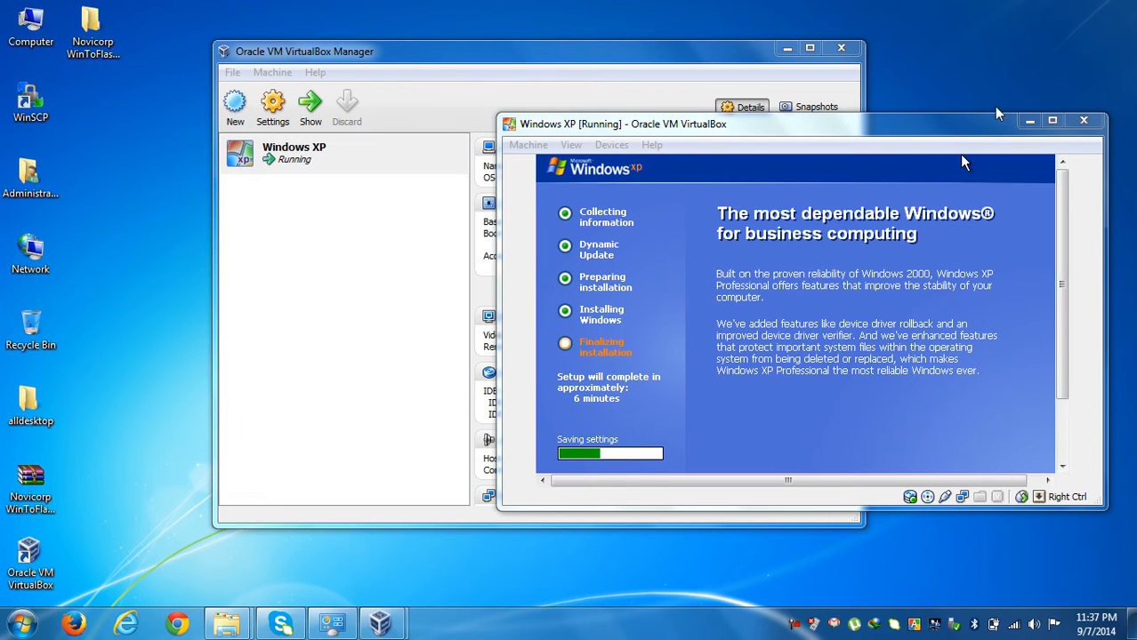
drag(976, 125, 803, 104)
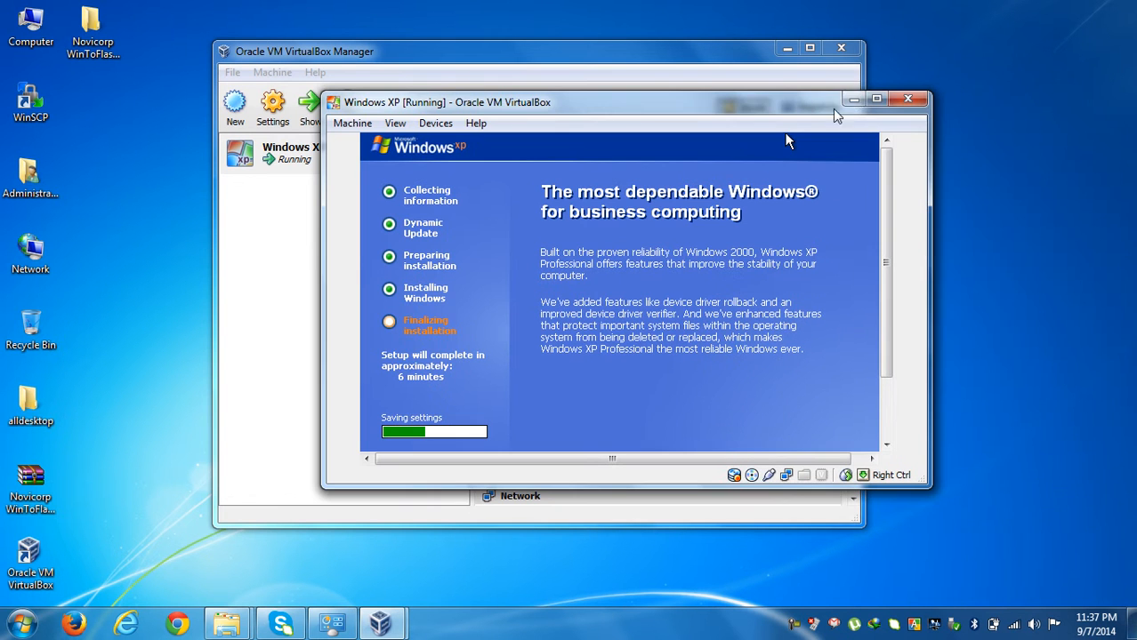
click(877, 99)
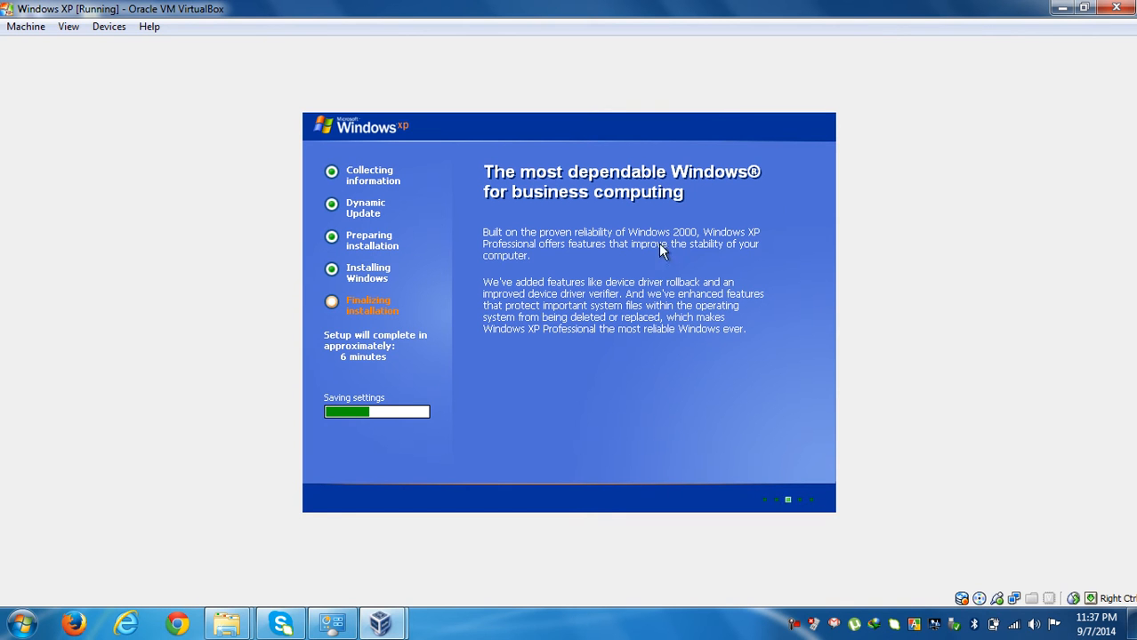
click(1083, 8)
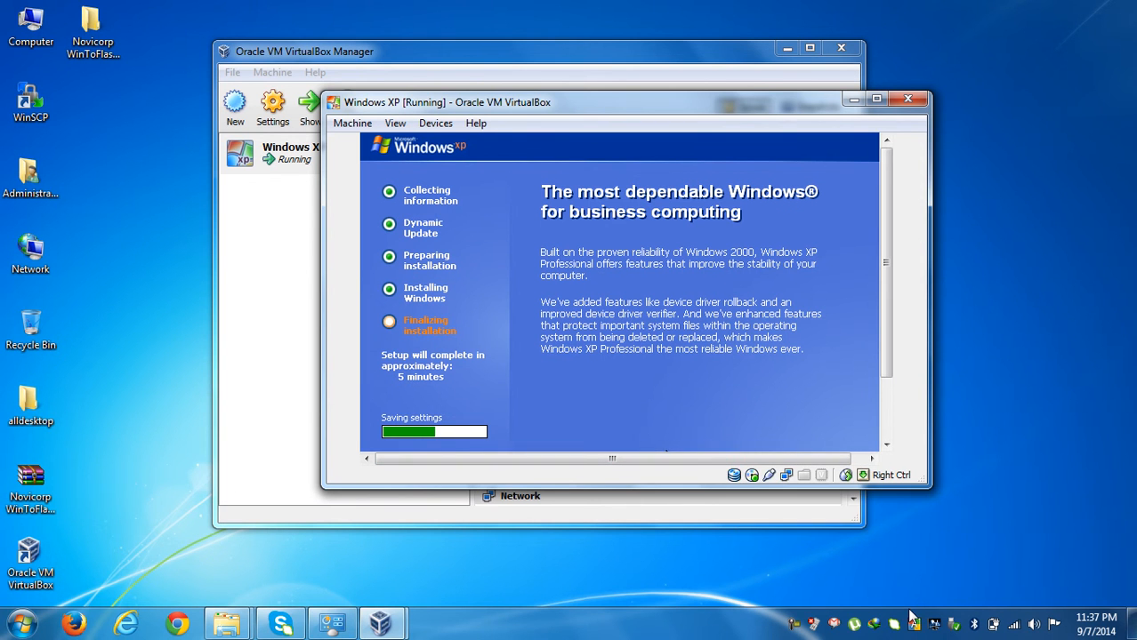
click(793, 627)
click(1059, 551)
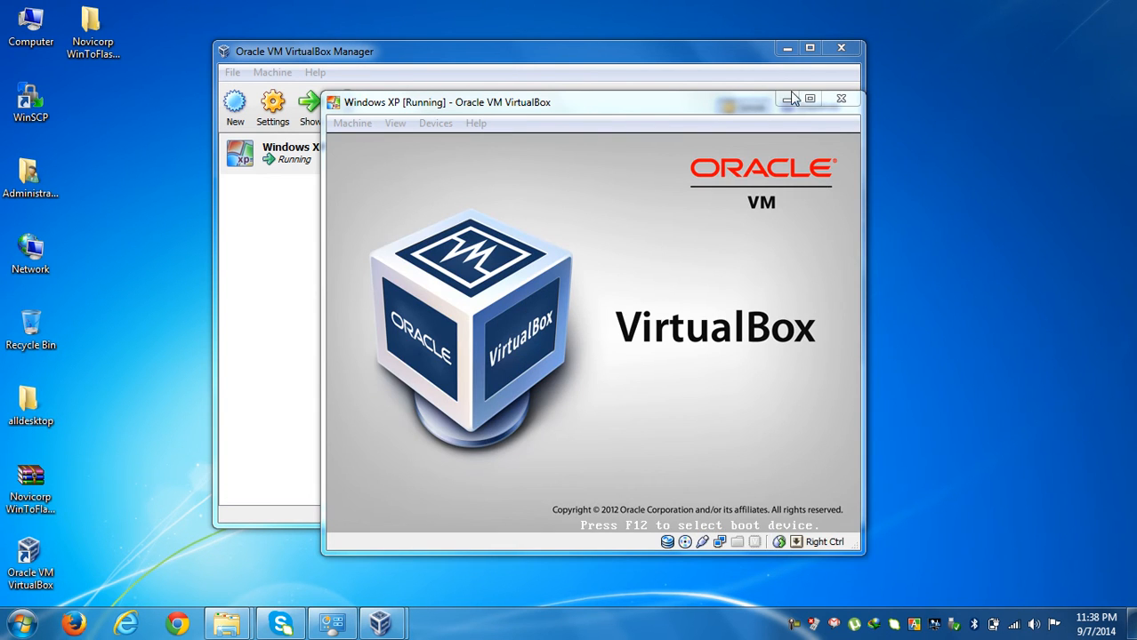
- Continue past the boot prompt after setup restarts and accept the automatic screen resolution adjustment
click(803, 103)
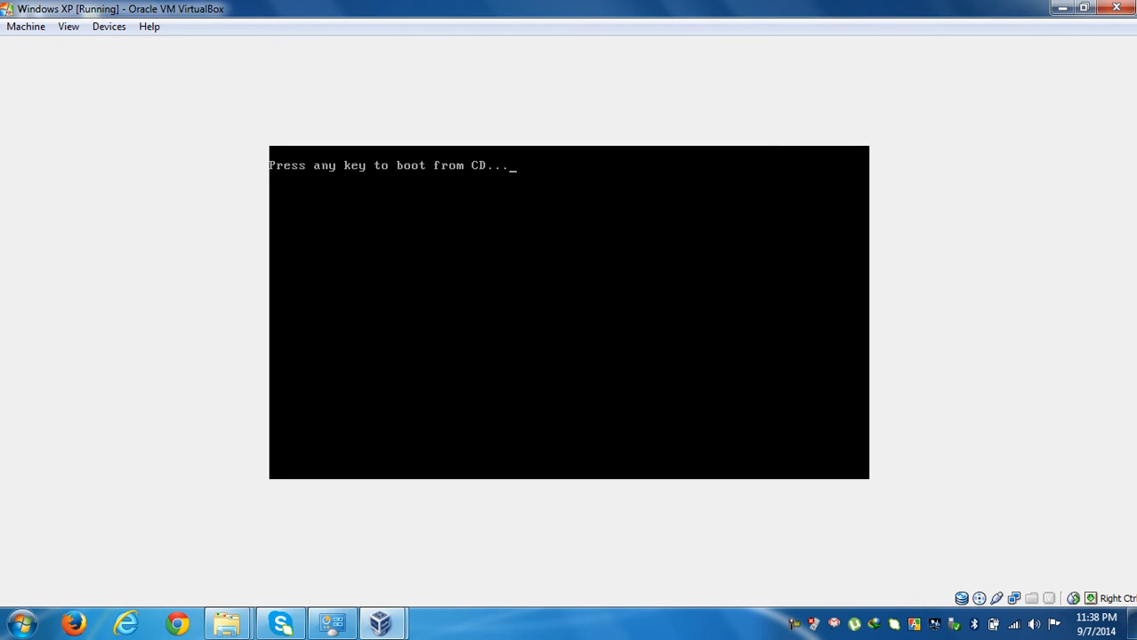
key(Return)
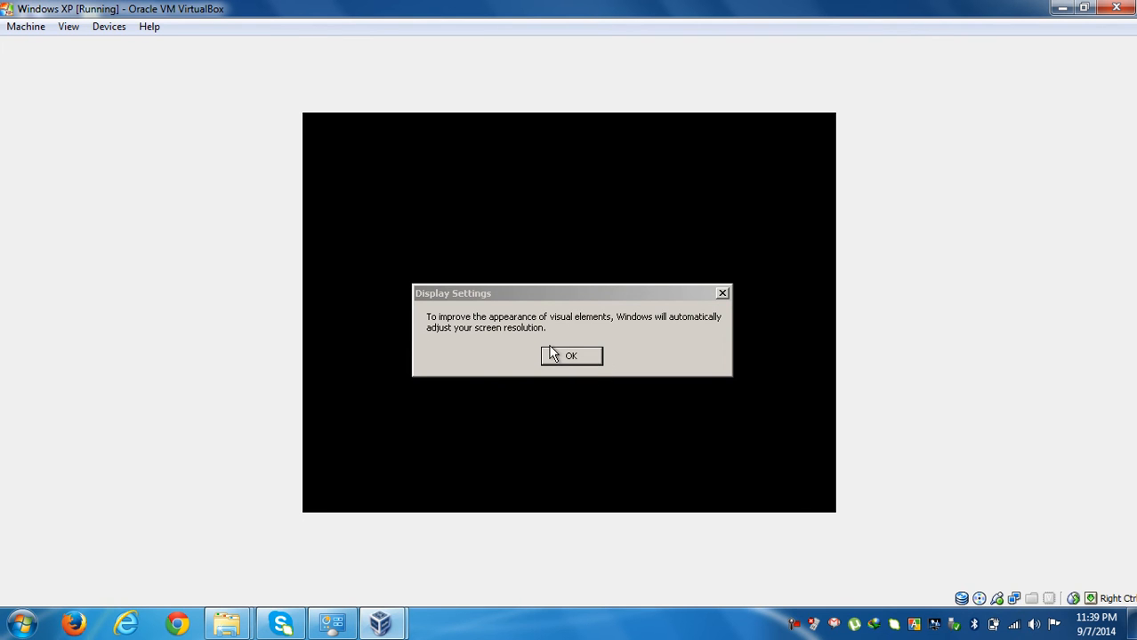
click(570, 360)
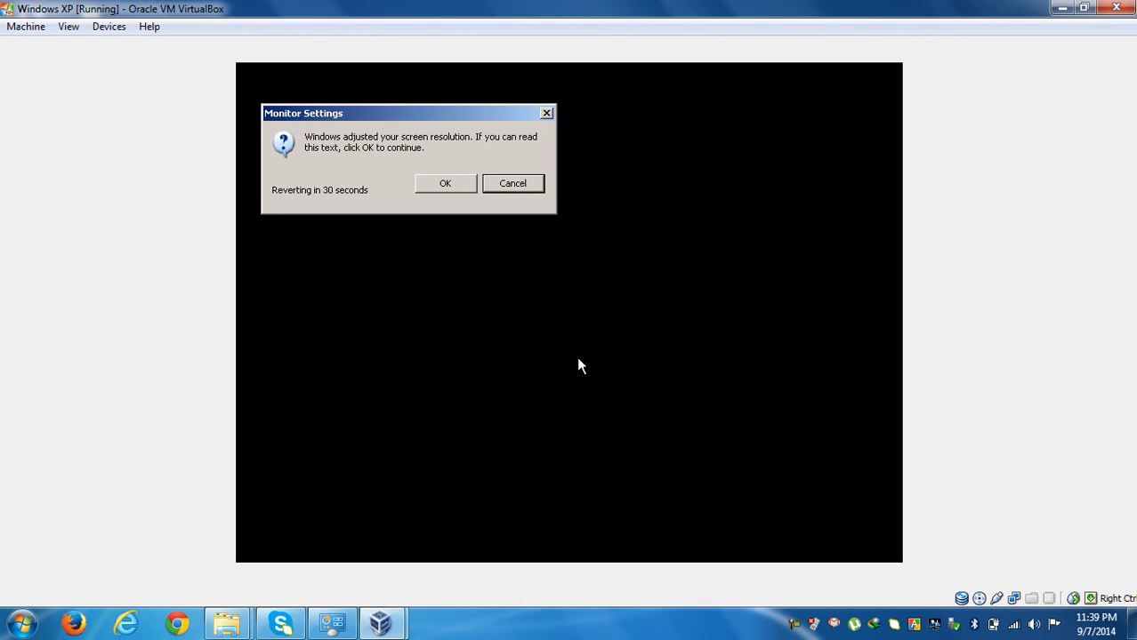
click(438, 184)
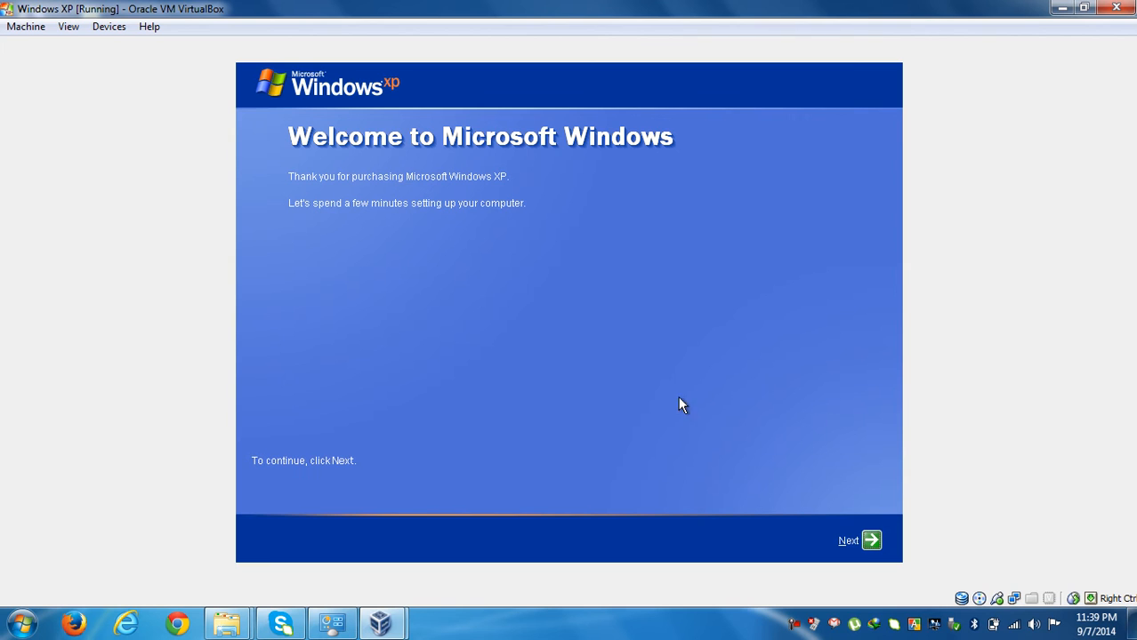
- Step through the XP welcome screens, declining Automatic Updates and skipping the Internet connectivity and registration pages
click(874, 542)
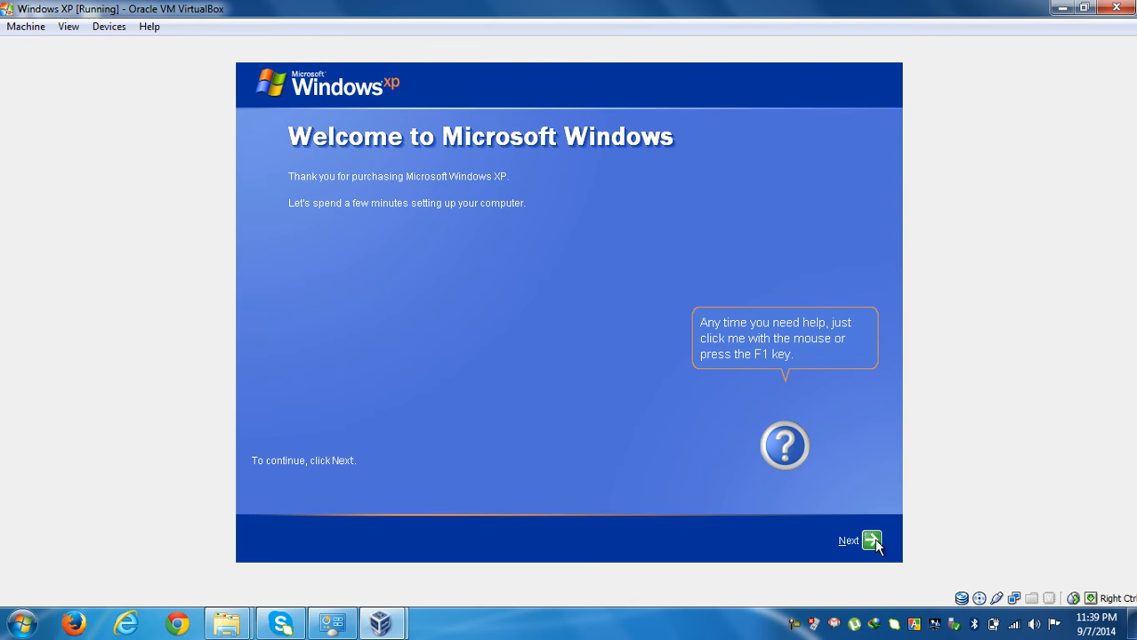
click(874, 541)
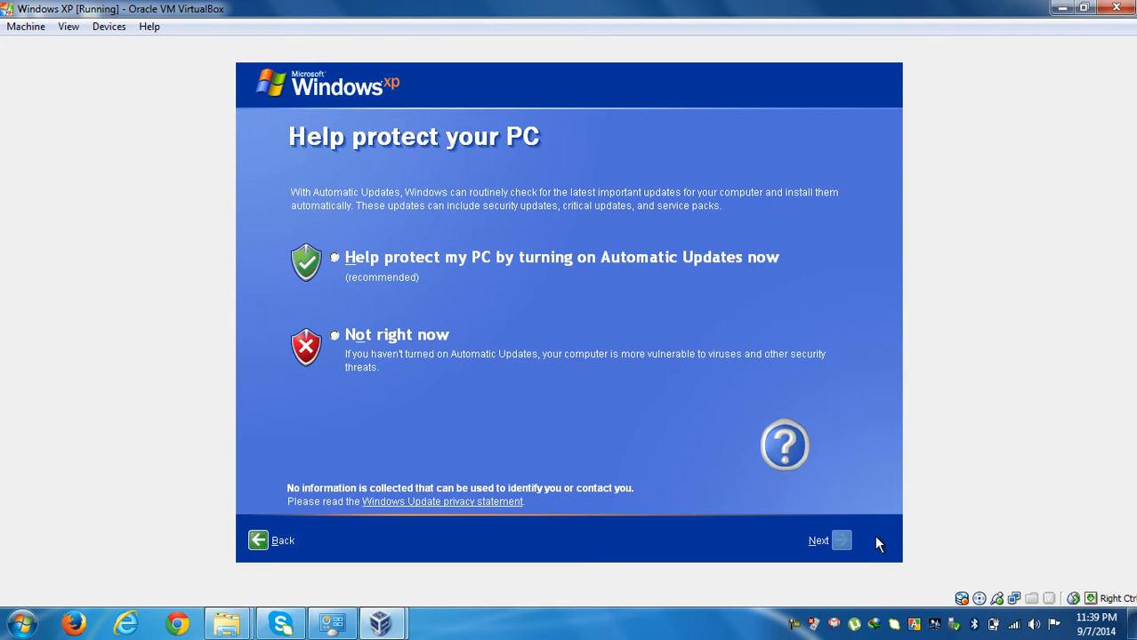
click(334, 335)
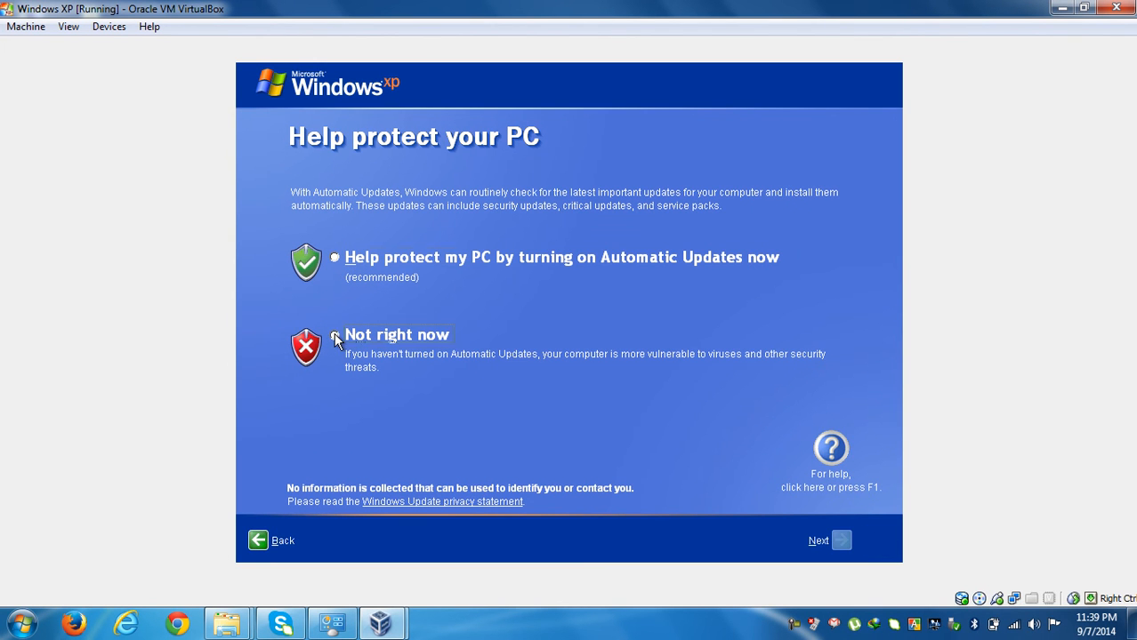
click(841, 541)
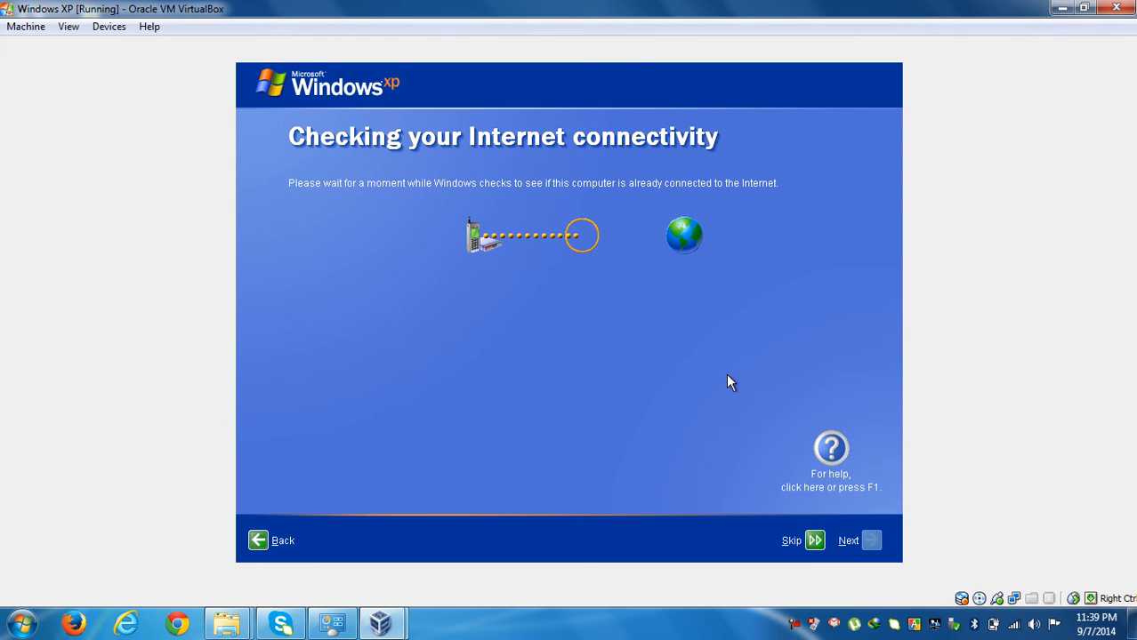
click(815, 542)
click(367, 254)
click(861, 540)
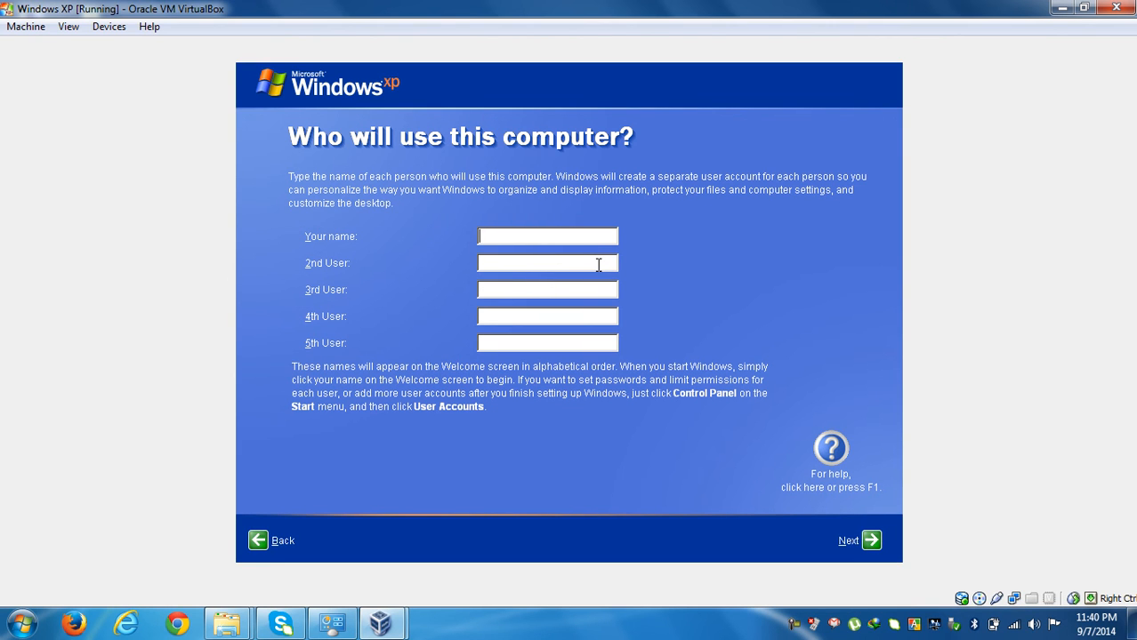
- Enter the user's full name as the account name and finish the welcome setup
text(Farhana)
click(872, 550)
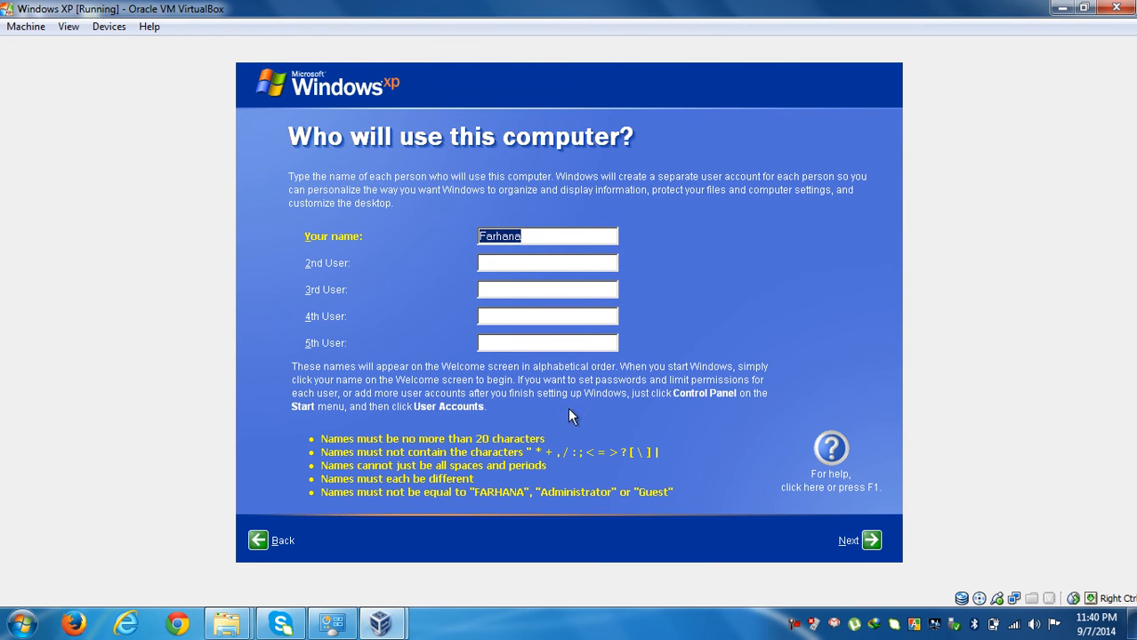
click(546, 235)
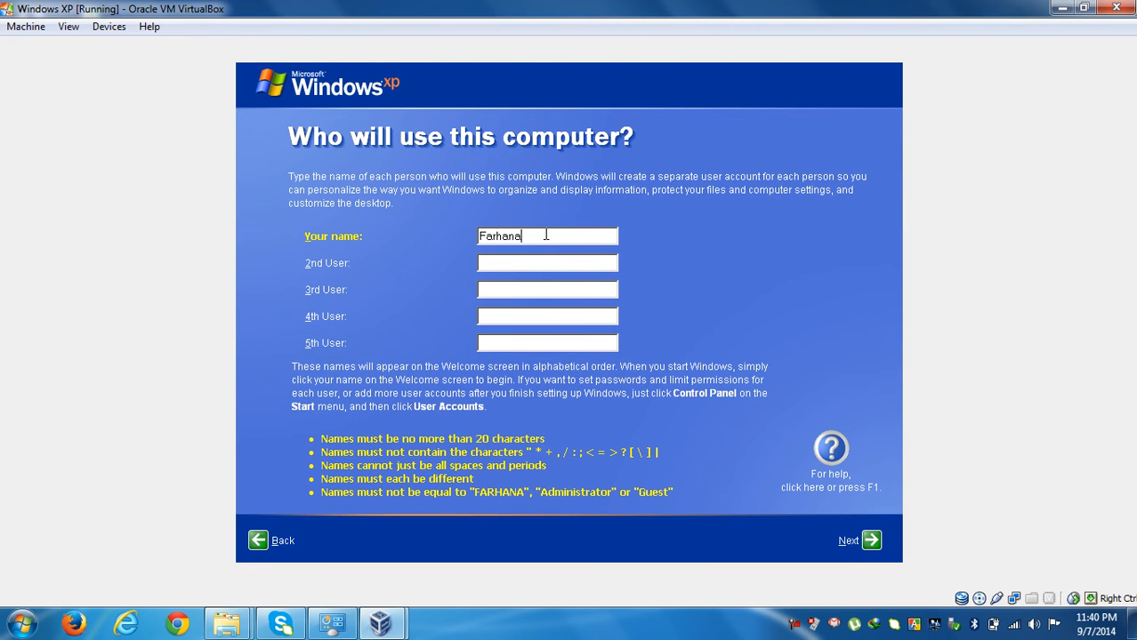
text(Yasin)
click(871, 543)
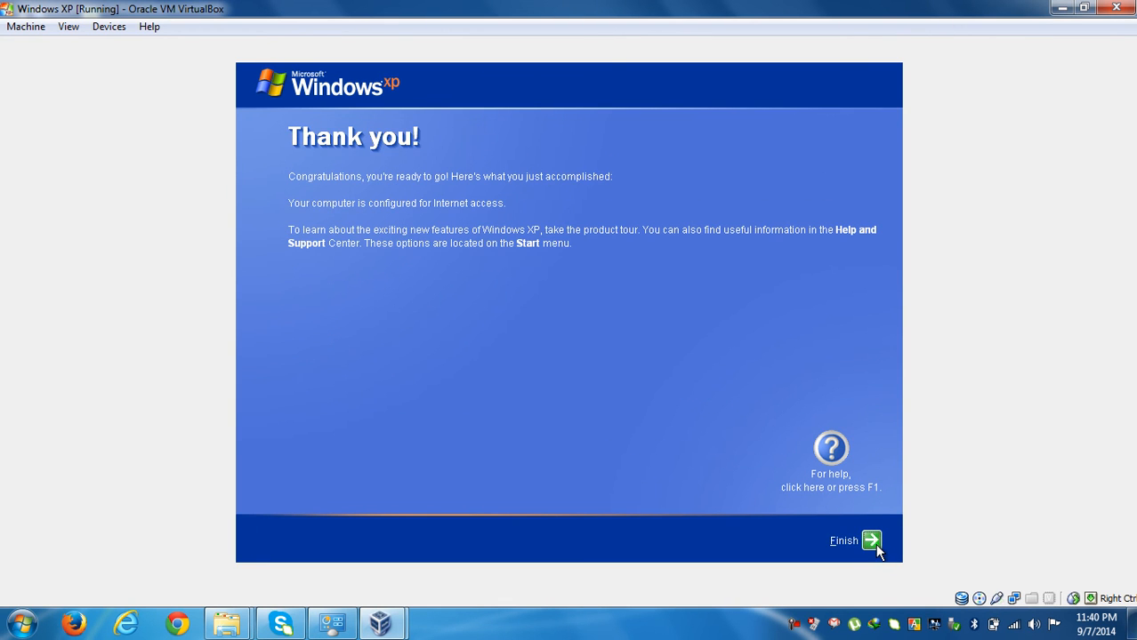
click(872, 542)
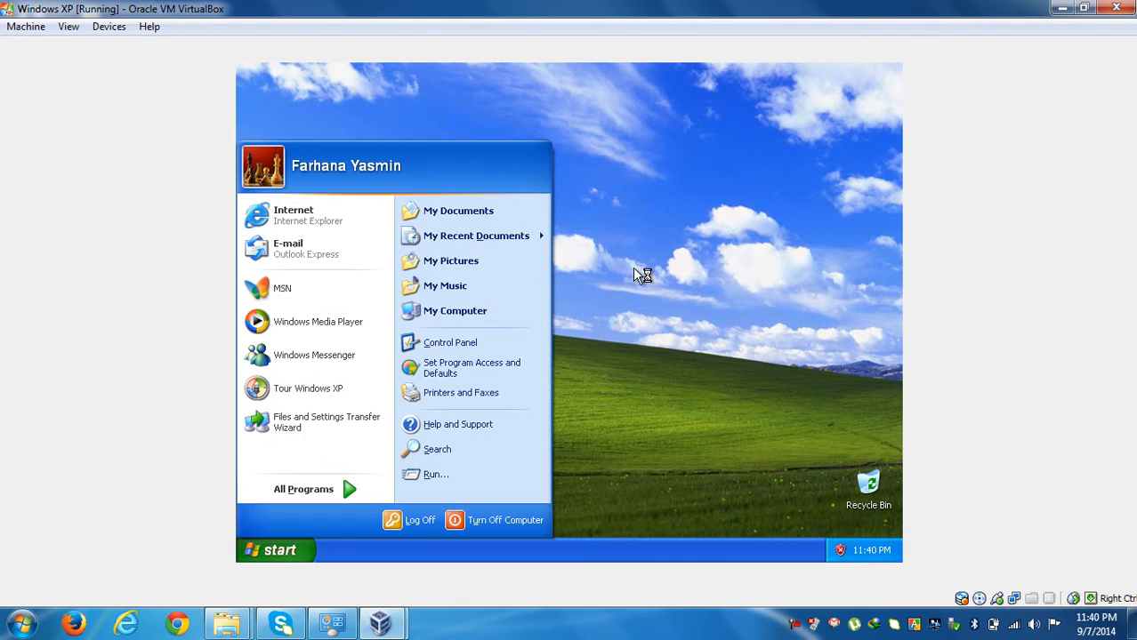
- Show My Documents, My Computer, My Network Places and Internet Explorer icons on the XP desktop via Display Properties
click(579, 162)
right_click(579, 162)
click(617, 182)
right_click(570, 163)
click(599, 257)
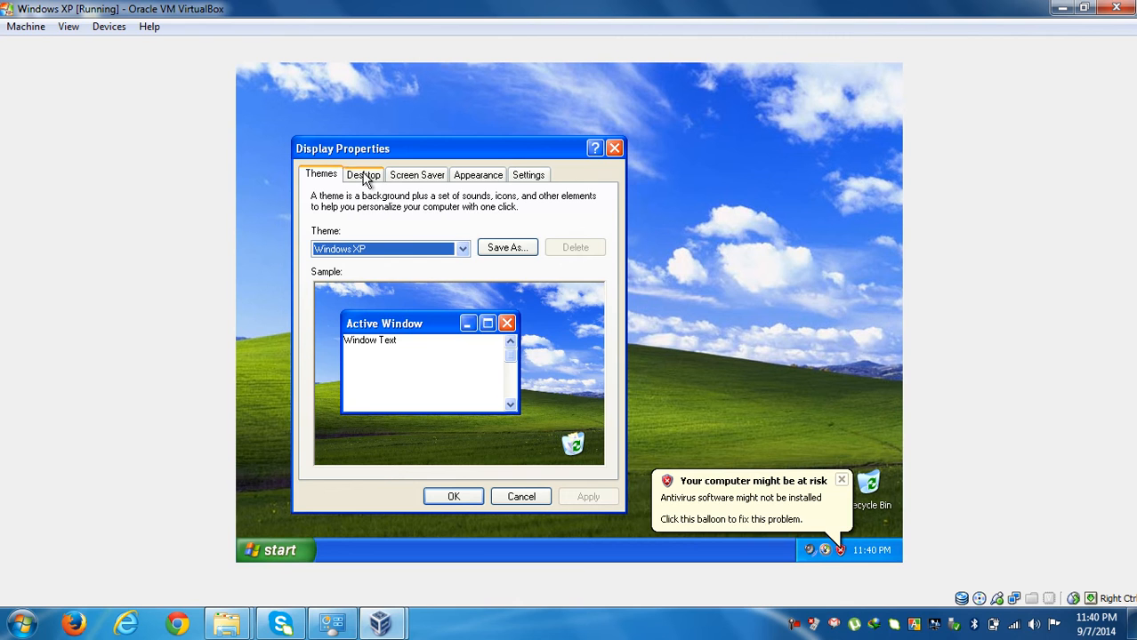
click(363, 175)
click(363, 465)
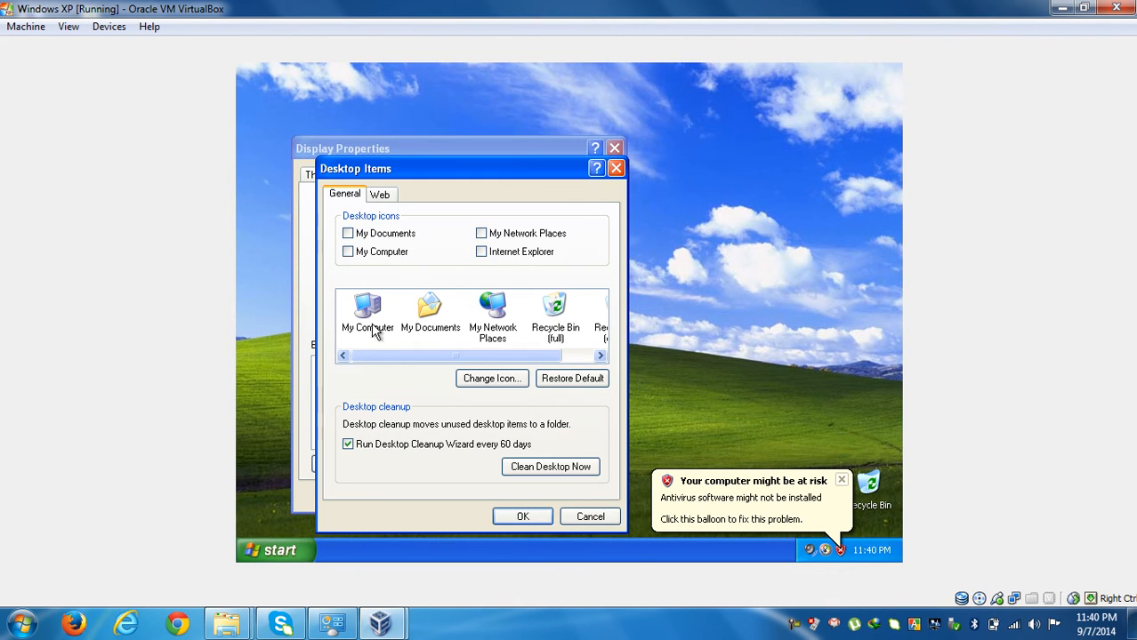
click(367, 234)
click(400, 253)
click(505, 235)
click(501, 254)
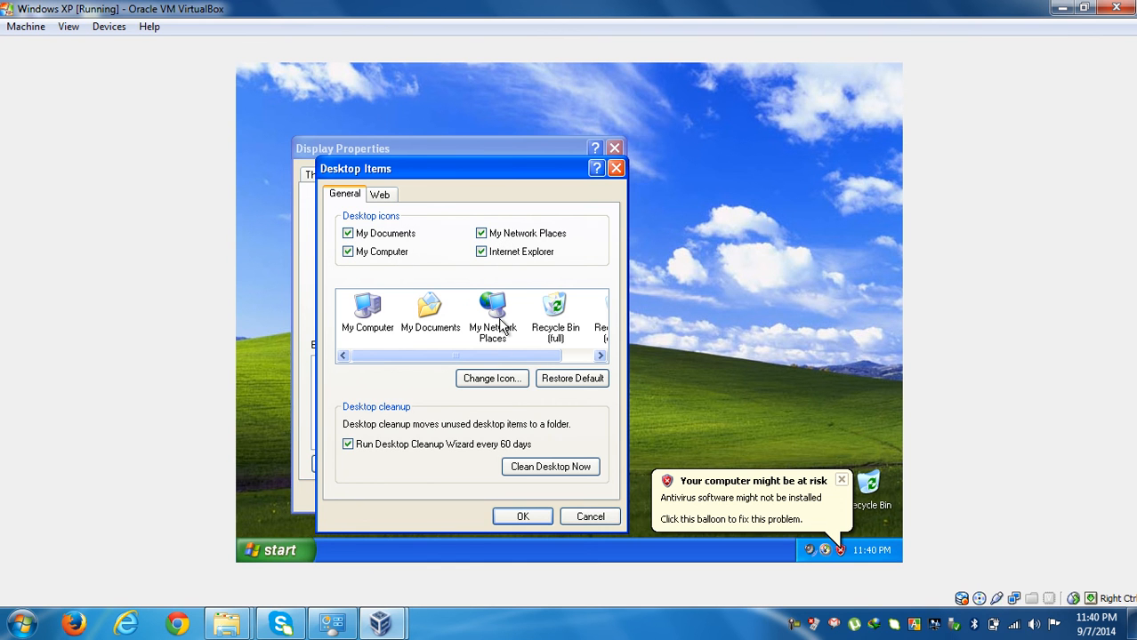
click(523, 516)
click(582, 498)
click(447, 498)
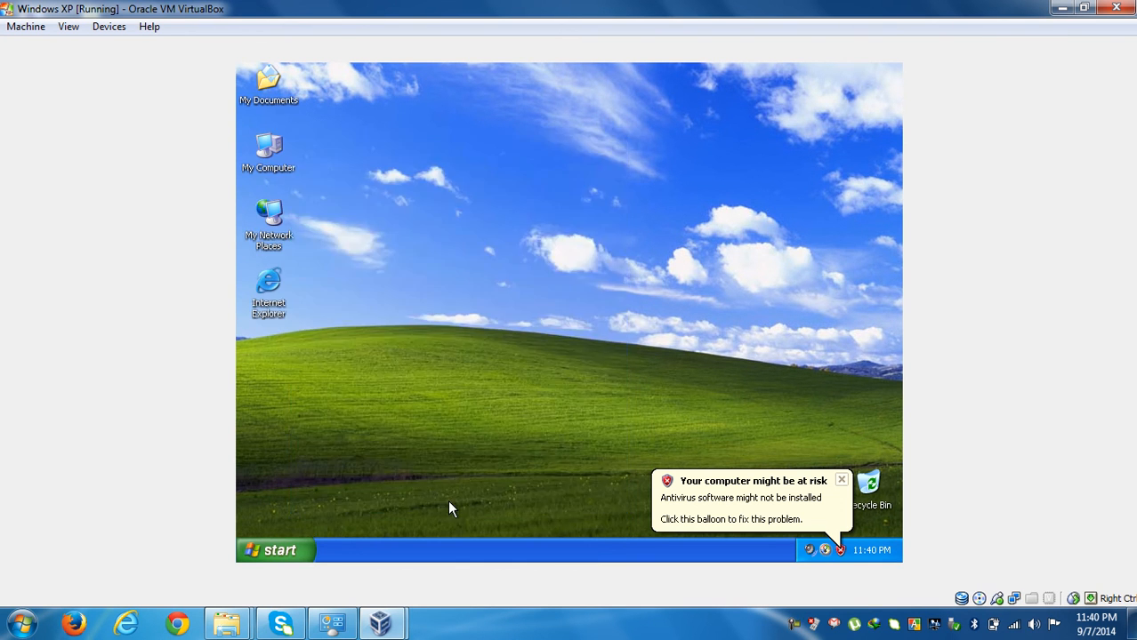
- Turn off Security Center alerts for Firewall, Automatic Updates and Virus Protection, then close Security Center
click(316, 329)
click(300, 289)
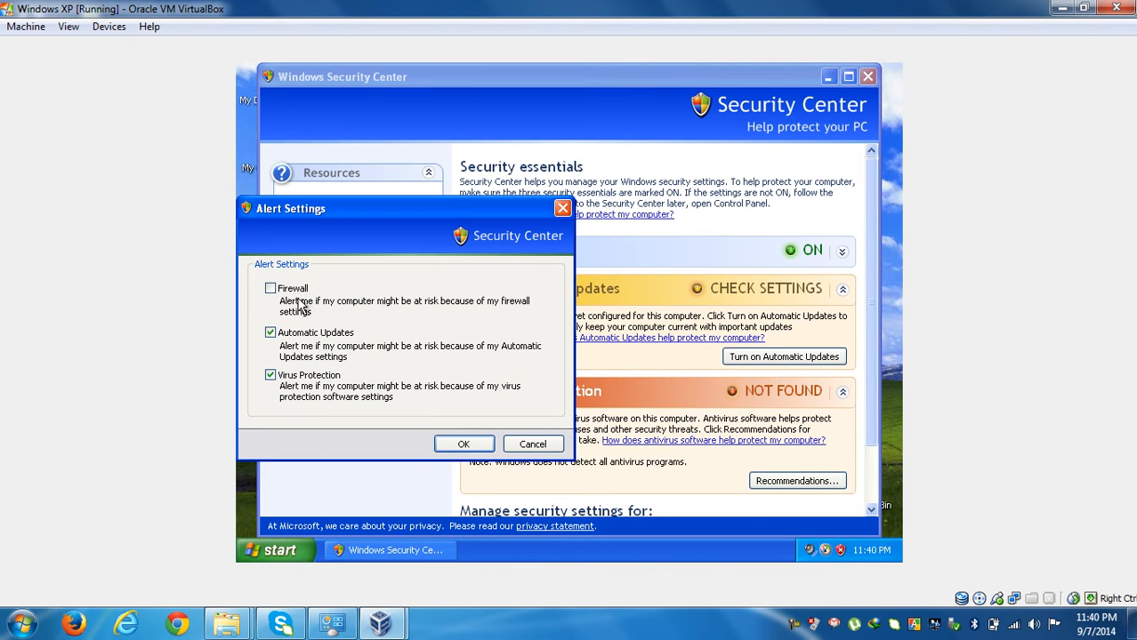
click(299, 336)
click(293, 378)
click(471, 448)
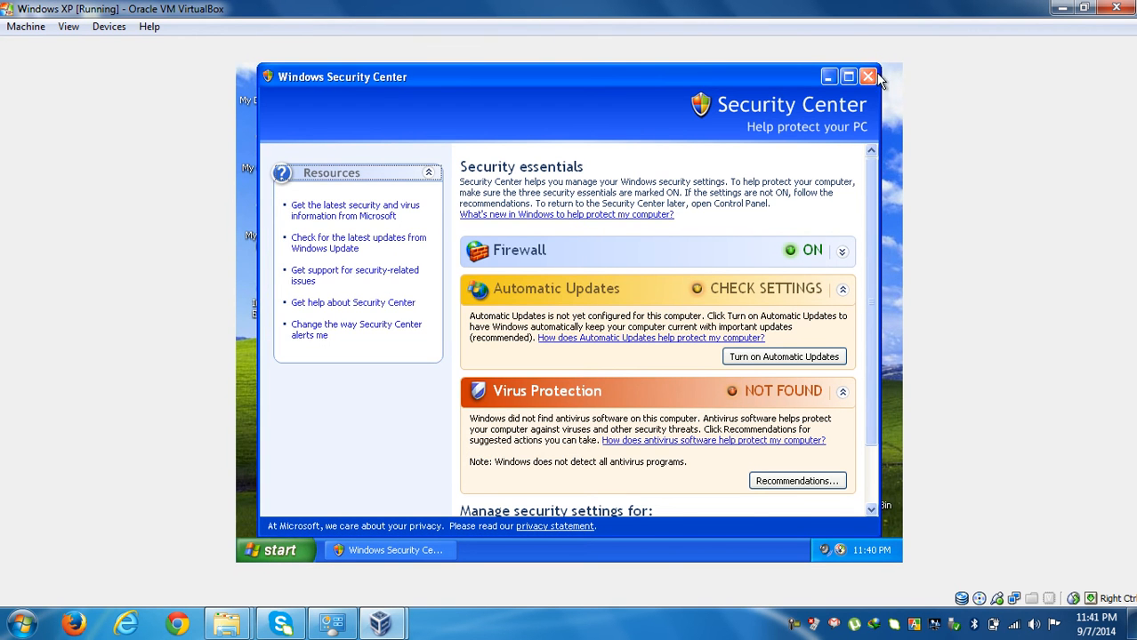
click(868, 76)
- Refresh the XP desktop and dismiss the Windows XP tour balloon
right_click(627, 252)
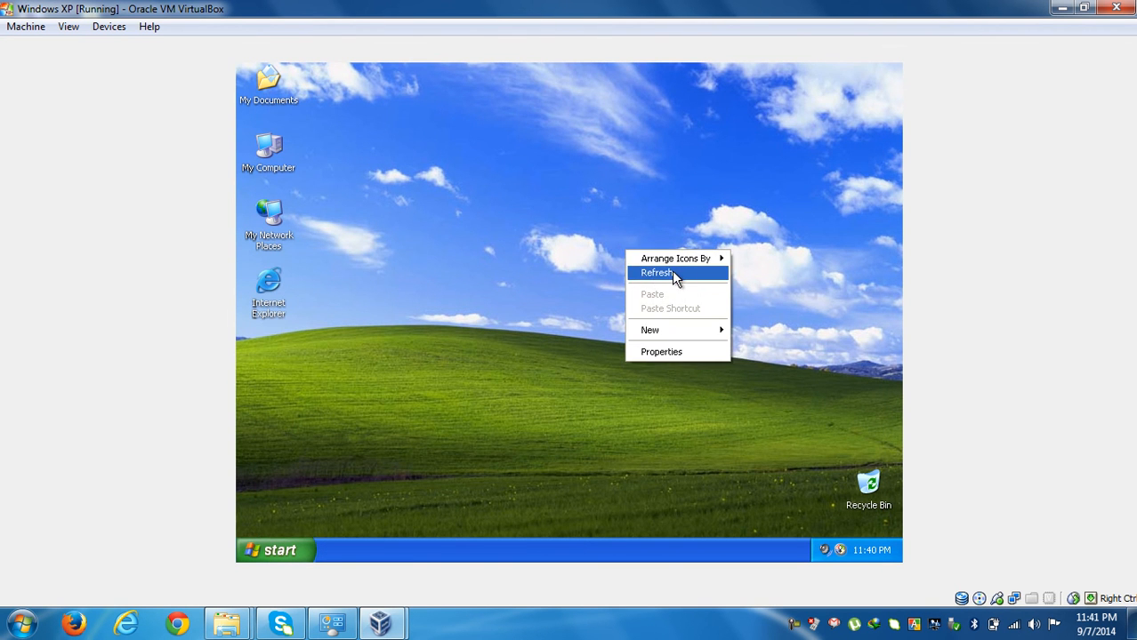
click(677, 275)
click(841, 480)
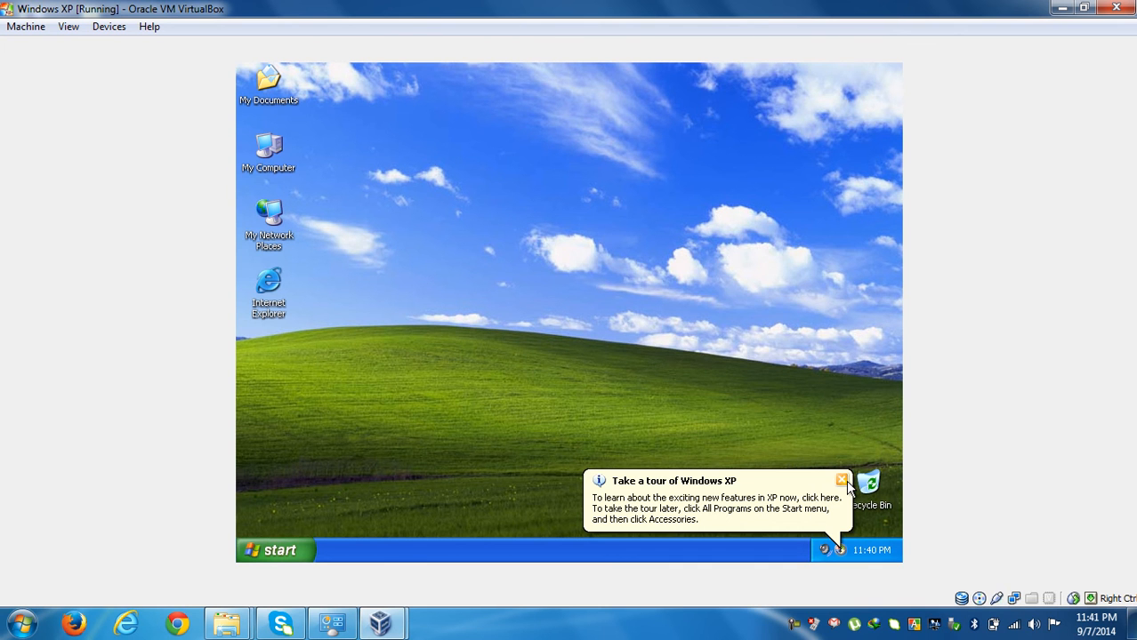
right_click(691, 284)
click(744, 306)
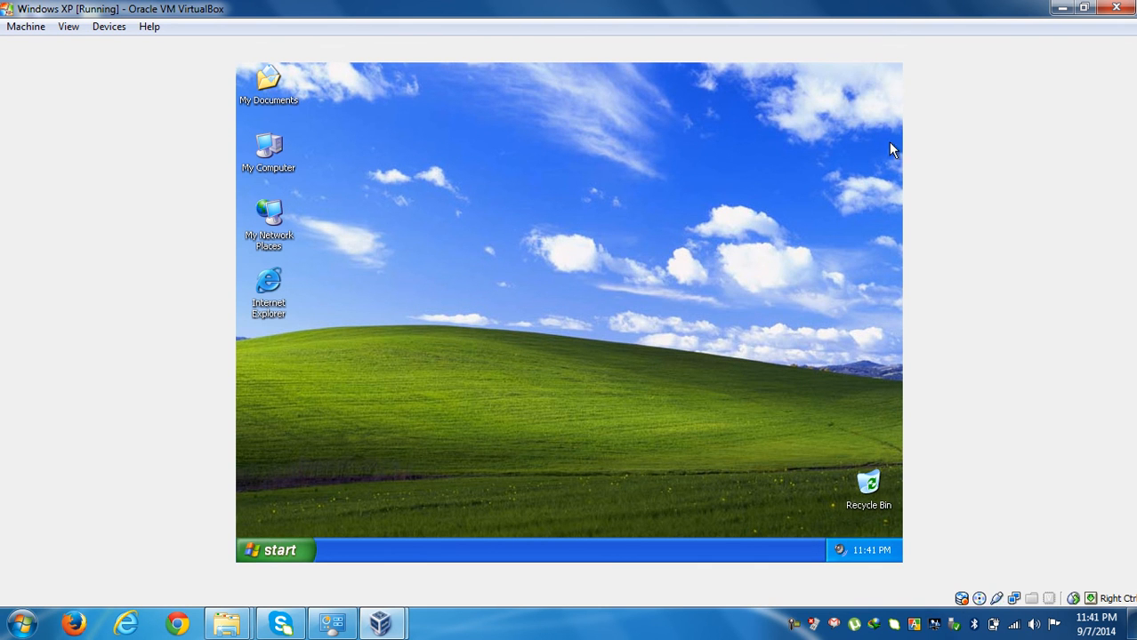
- Set the Windows XP VM's first network adapter to Internal Network in its VirtualBox settings
click(1083, 7)
drag(672, 110, 846, 109)
click(286, 164)
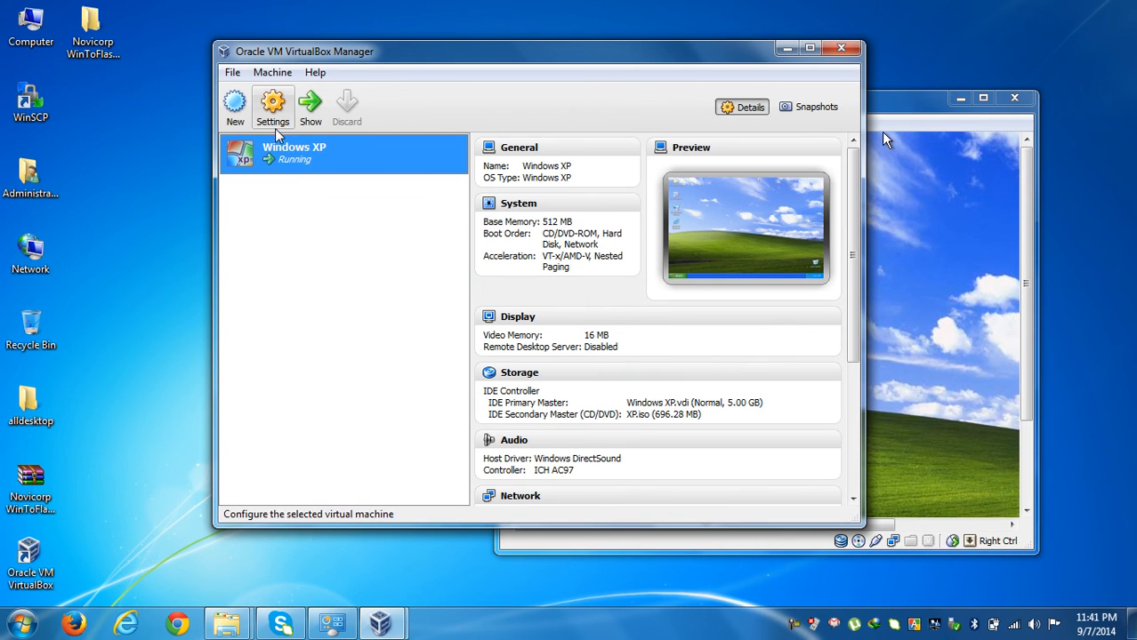
click(276, 123)
click(327, 223)
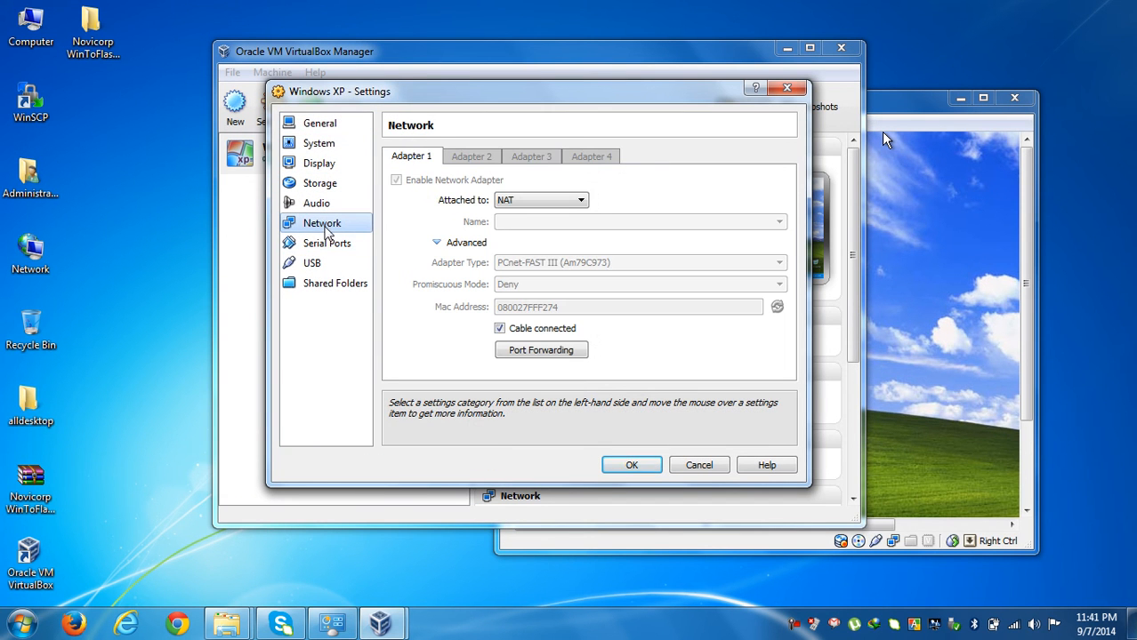
click(572, 207)
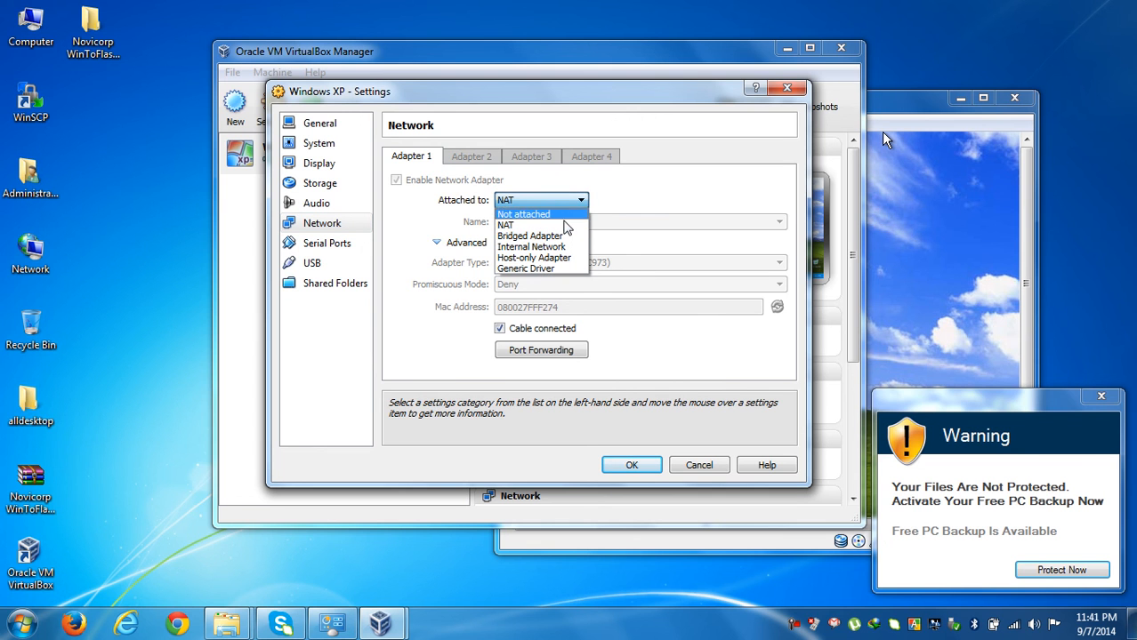
click(560, 248)
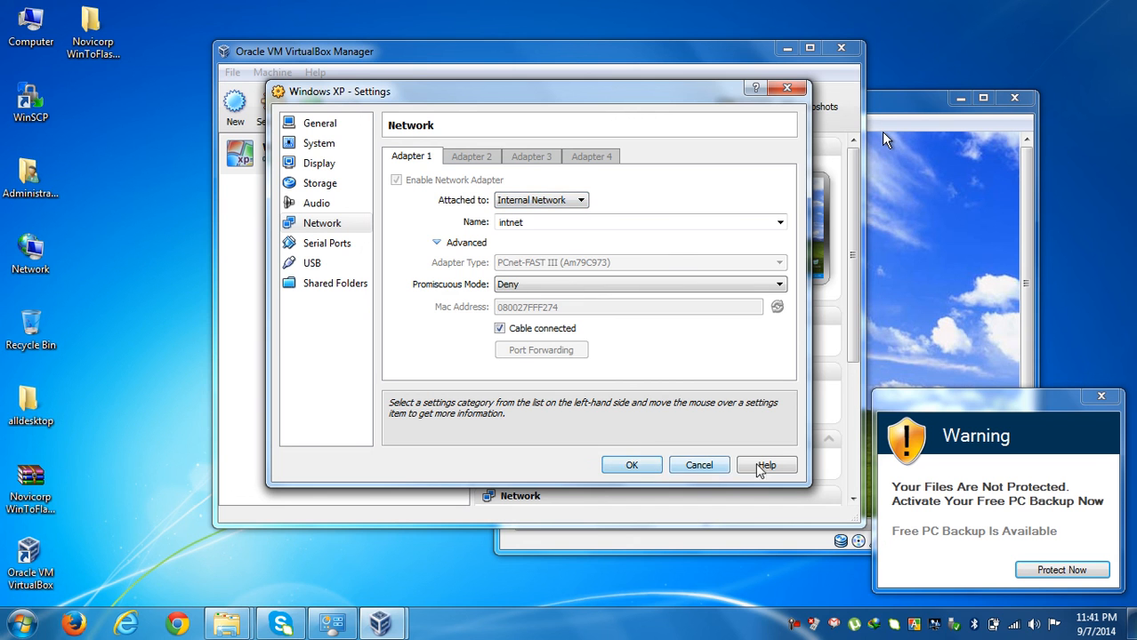
click(635, 465)
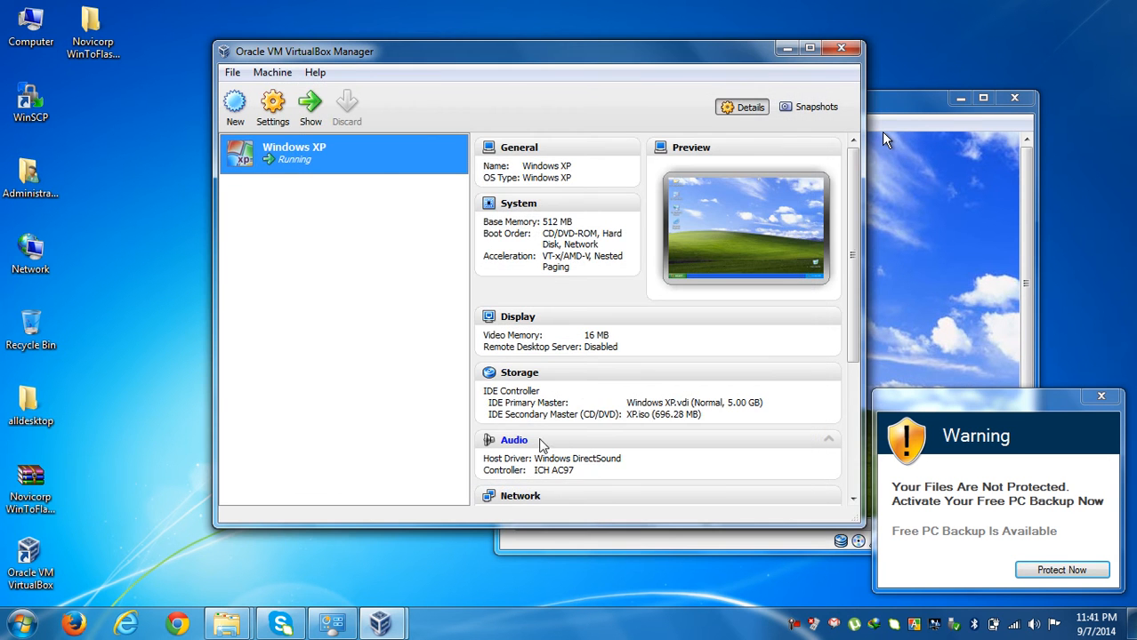
- Switch to the running Windows XP VM window, dismiss the host warning popup, and maximize the VM window
click(310, 107)
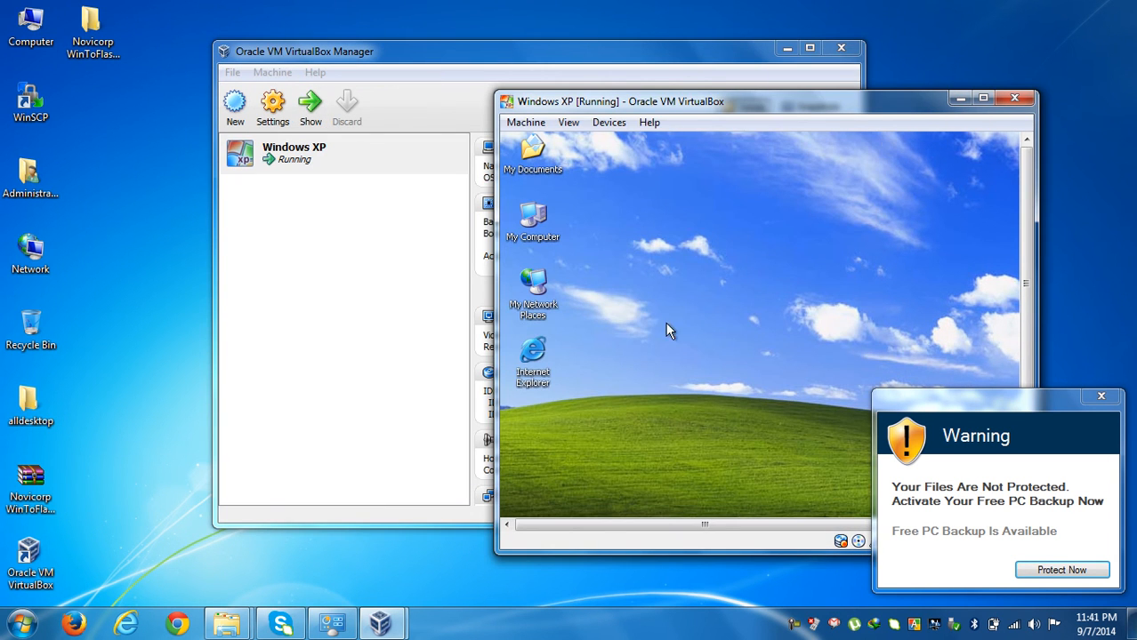
click(1100, 396)
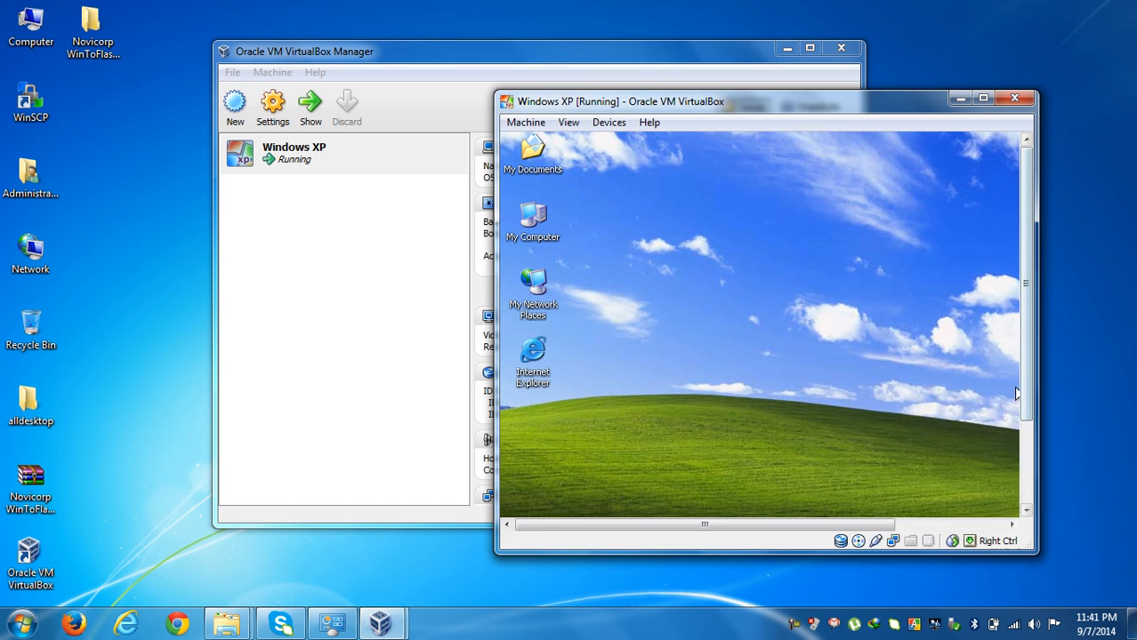
click(983, 97)
- Refresh the XP desktop several times from its context menu
right_click(684, 255)
click(720, 284)
right_click(698, 260)
click(725, 296)
right_click(676, 266)
click(716, 290)
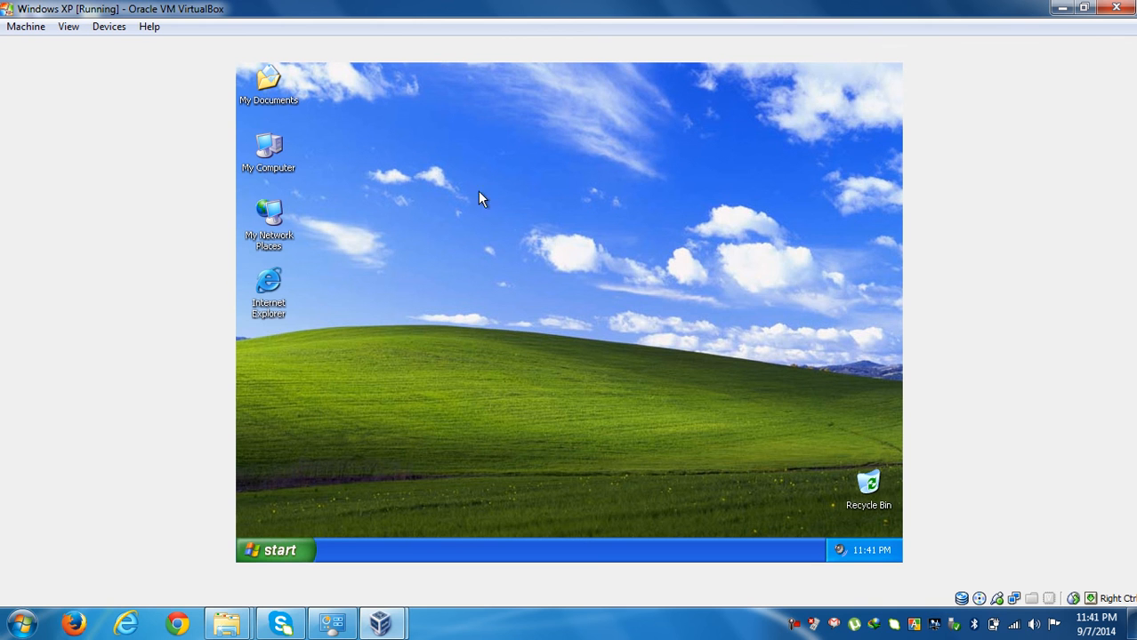
- Open My Network Places, refresh its contents from the context menu, and close the window
click(264, 229)
double_click(264, 229)
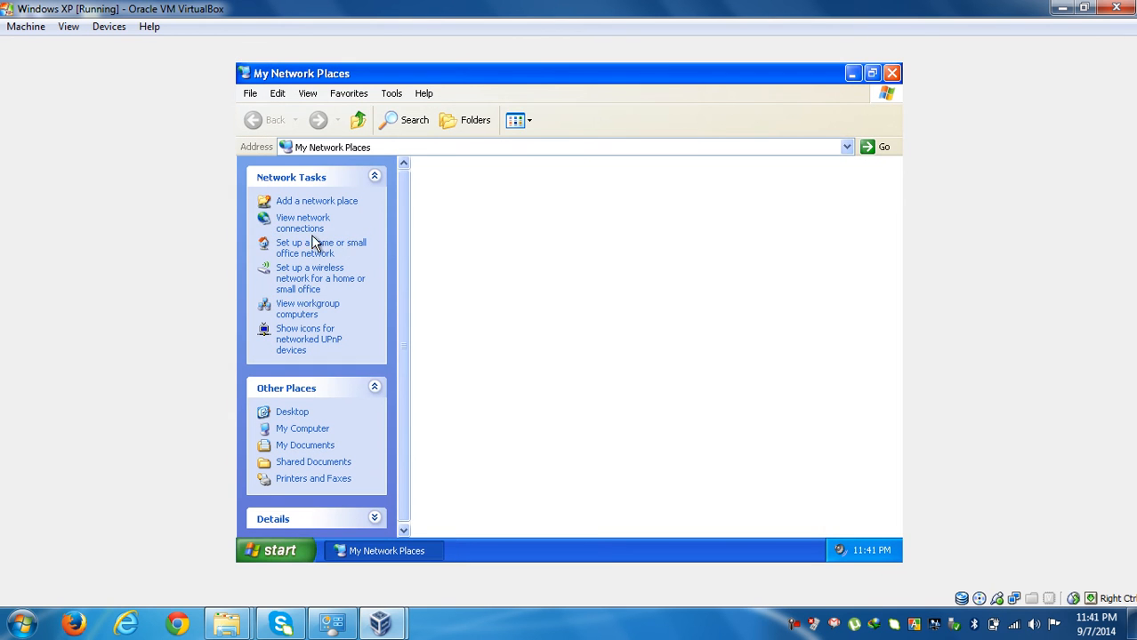
right_click(511, 211)
click(565, 255)
right_click(527, 229)
click(563, 276)
click(893, 74)
- Refresh the XP desktop once more and restore the VM window to its normal size
right_click(461, 213)
click(543, 236)
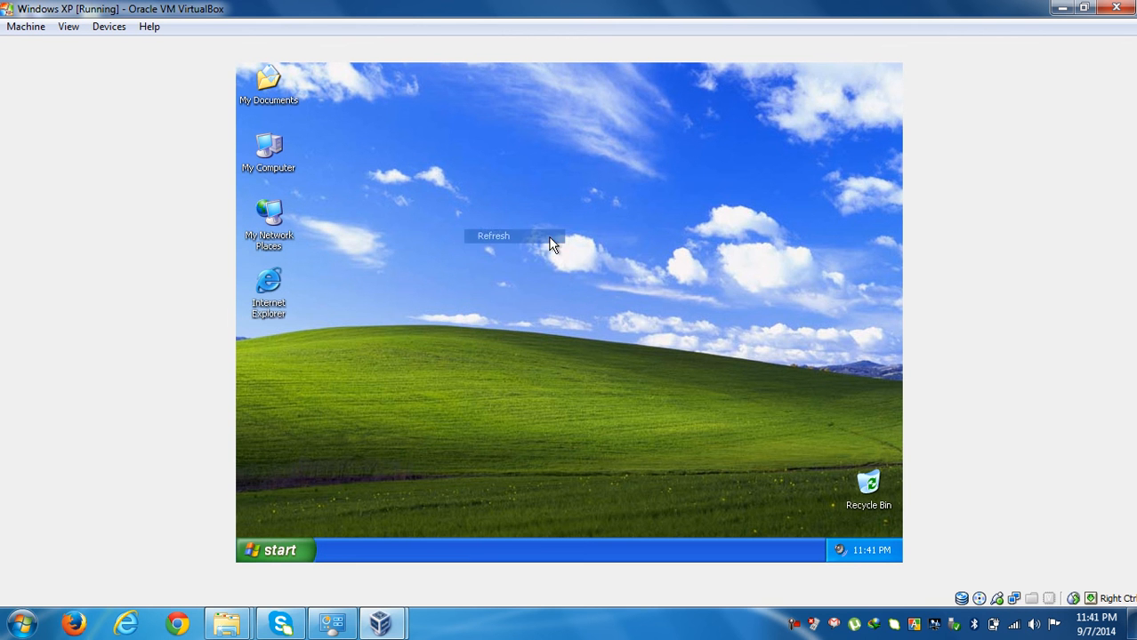
click(1086, 9)
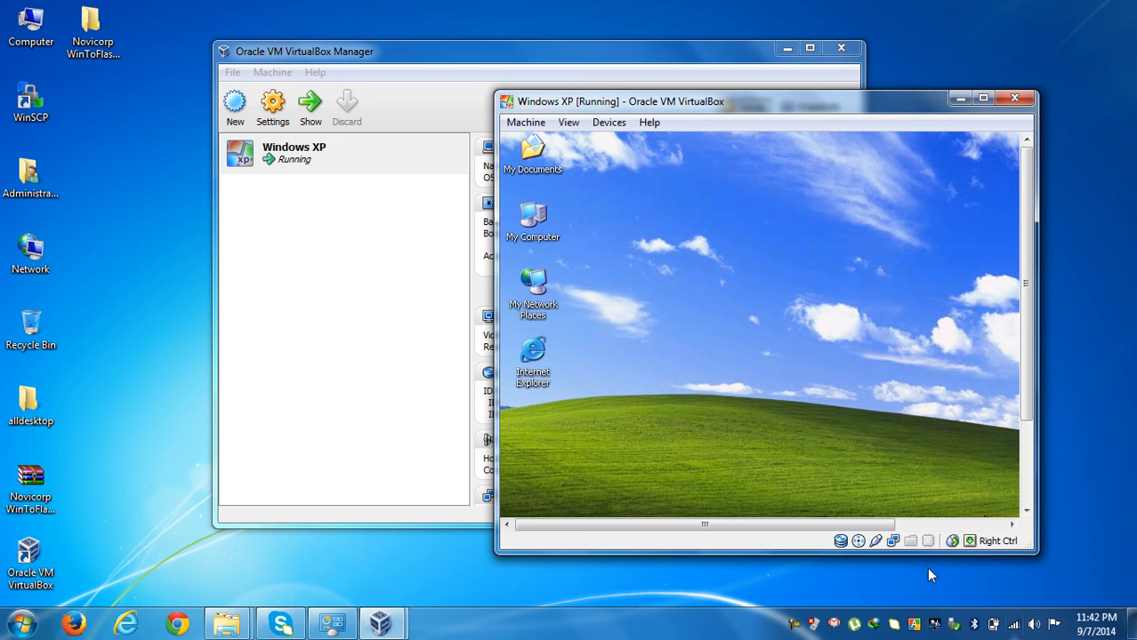
click(796, 625)
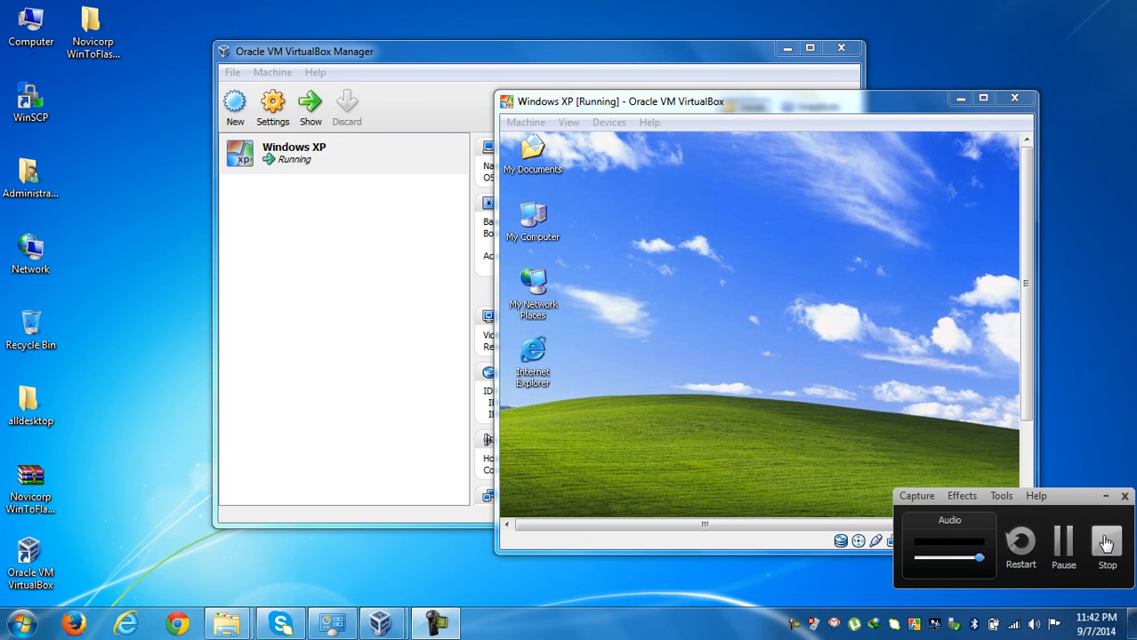